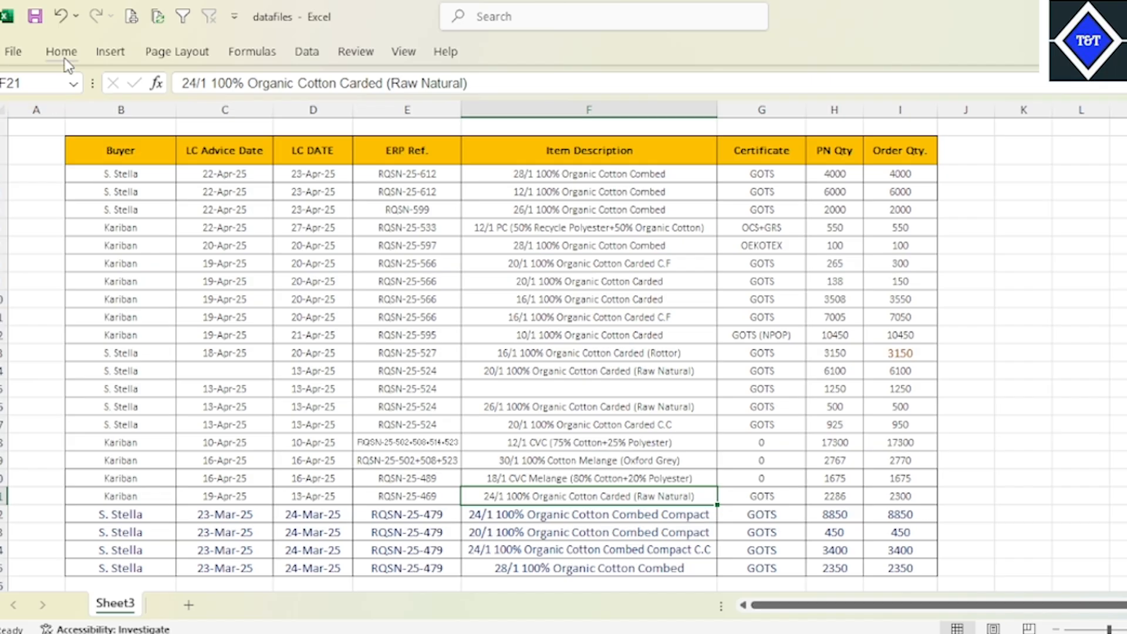
left_click(62, 52)
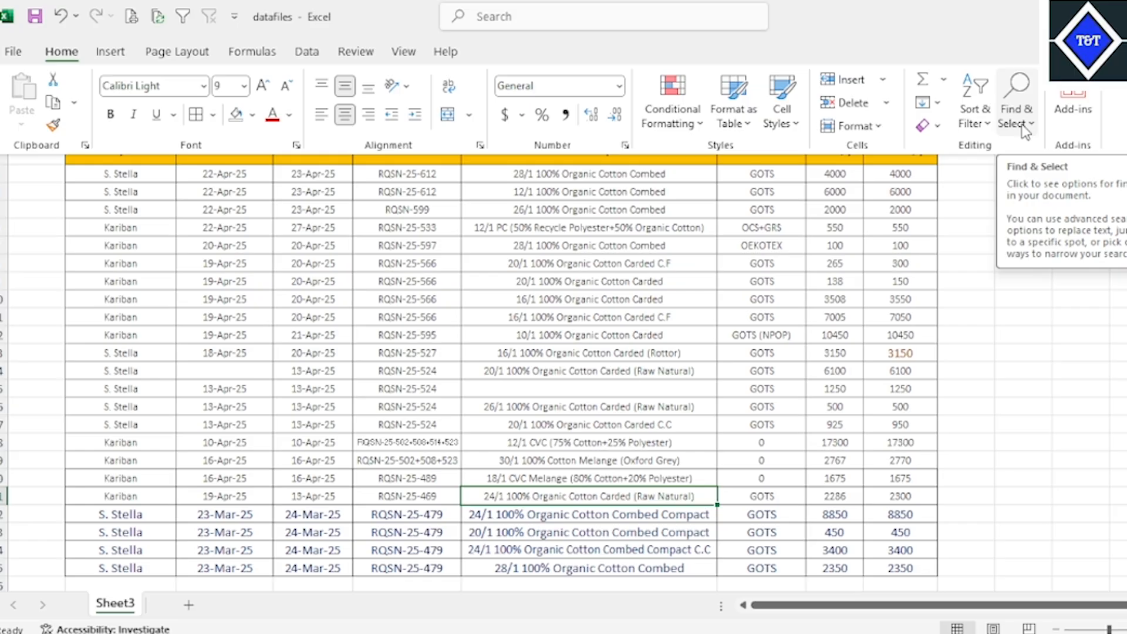
left_click(1024, 131)
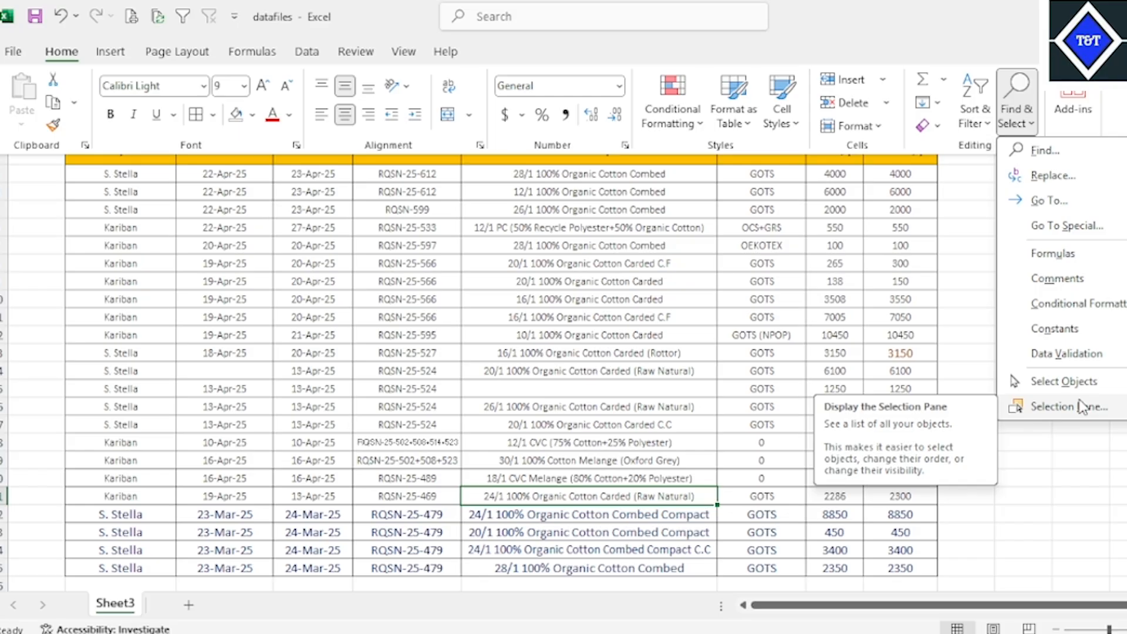
left_click(590, 407)
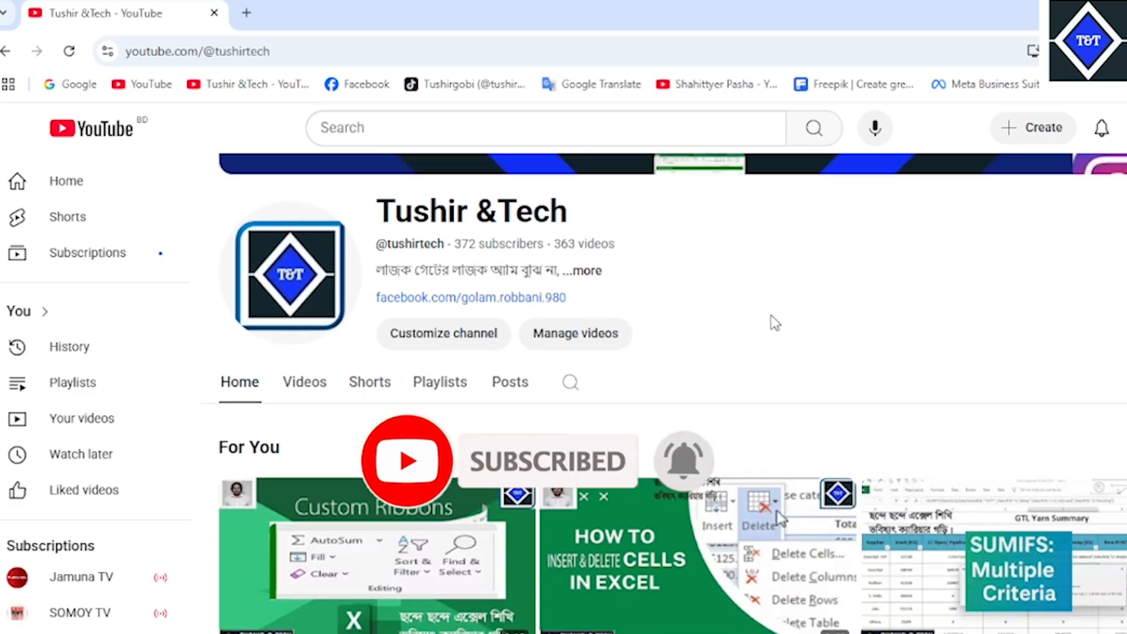
scroll(774, 322, "up", 3)
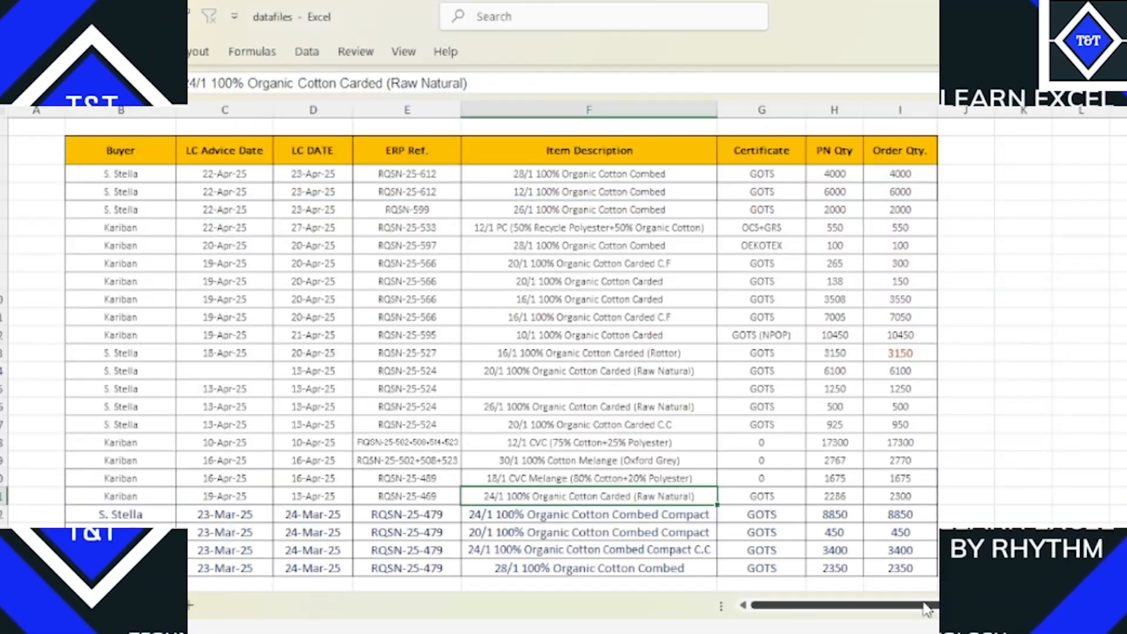
left_click(756, 298)
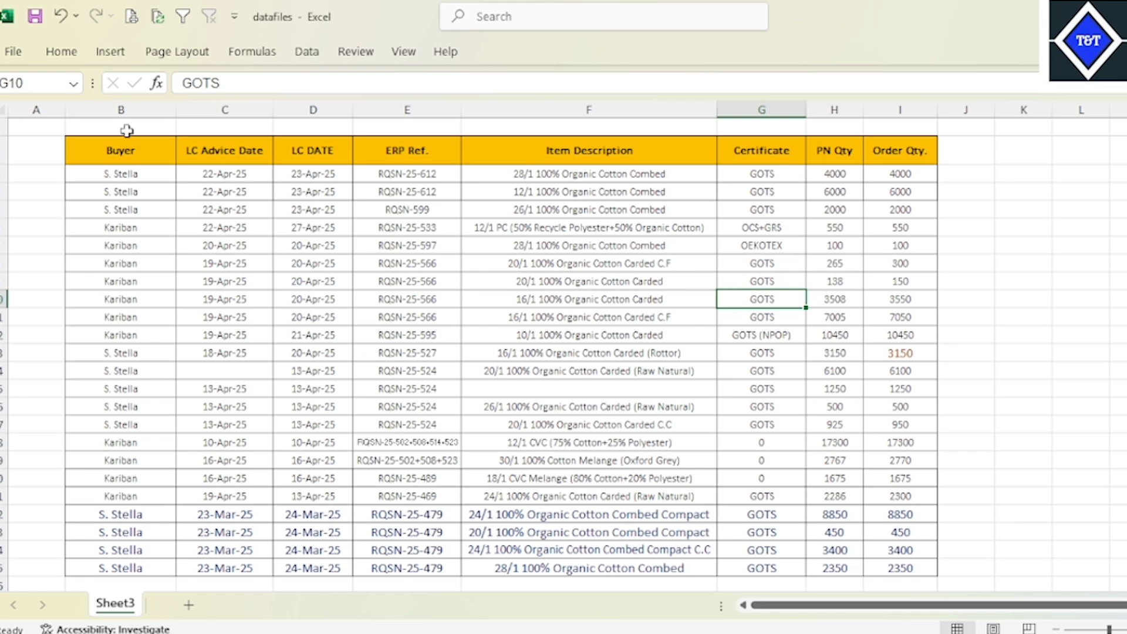
left_click(63, 52)
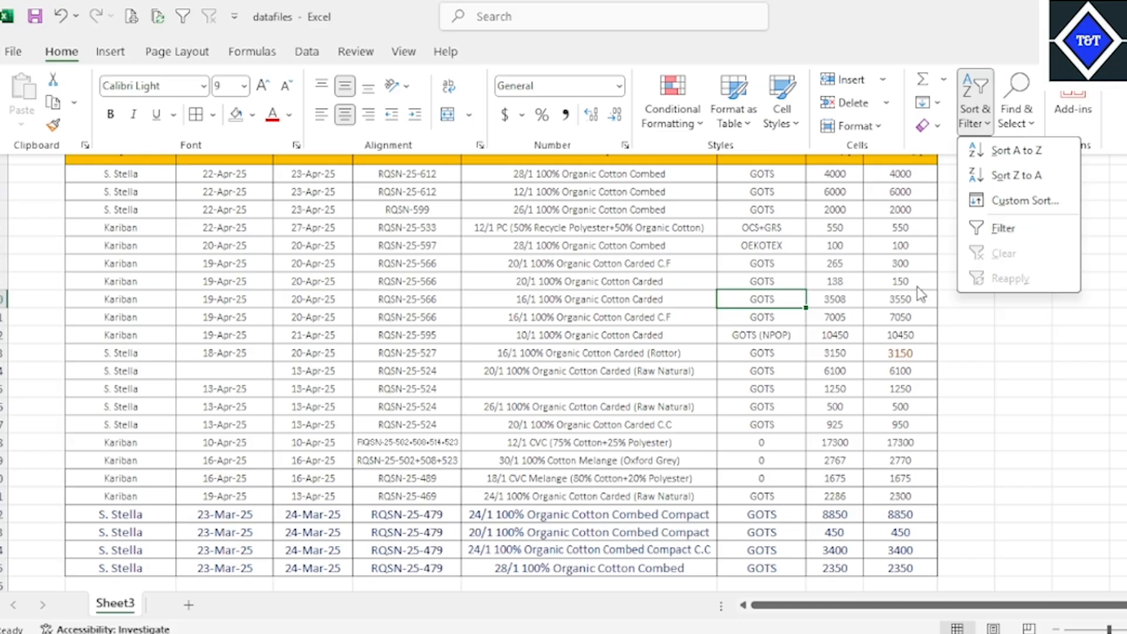
left_click(912, 219)
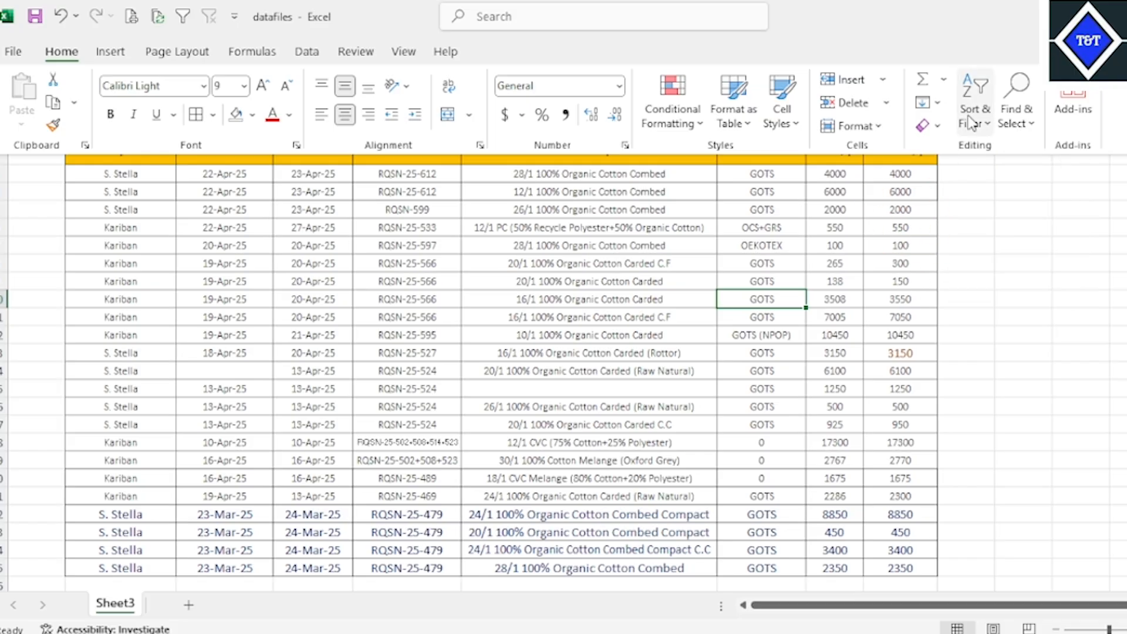
left_click(1016, 131)
left_click(579, 372)
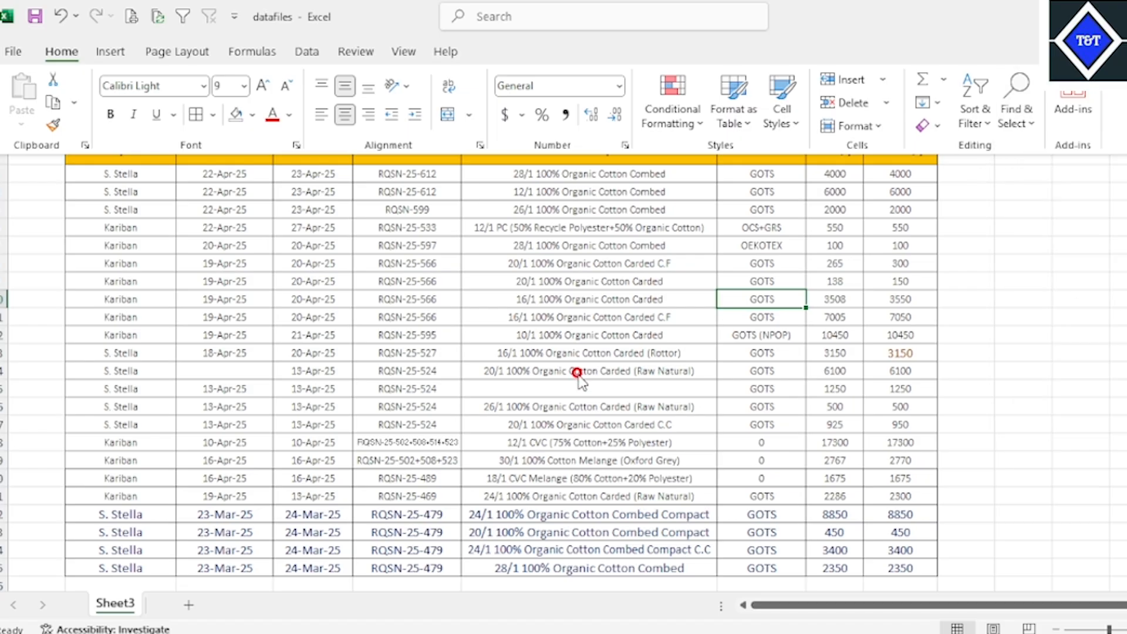
left_click(693, 360)
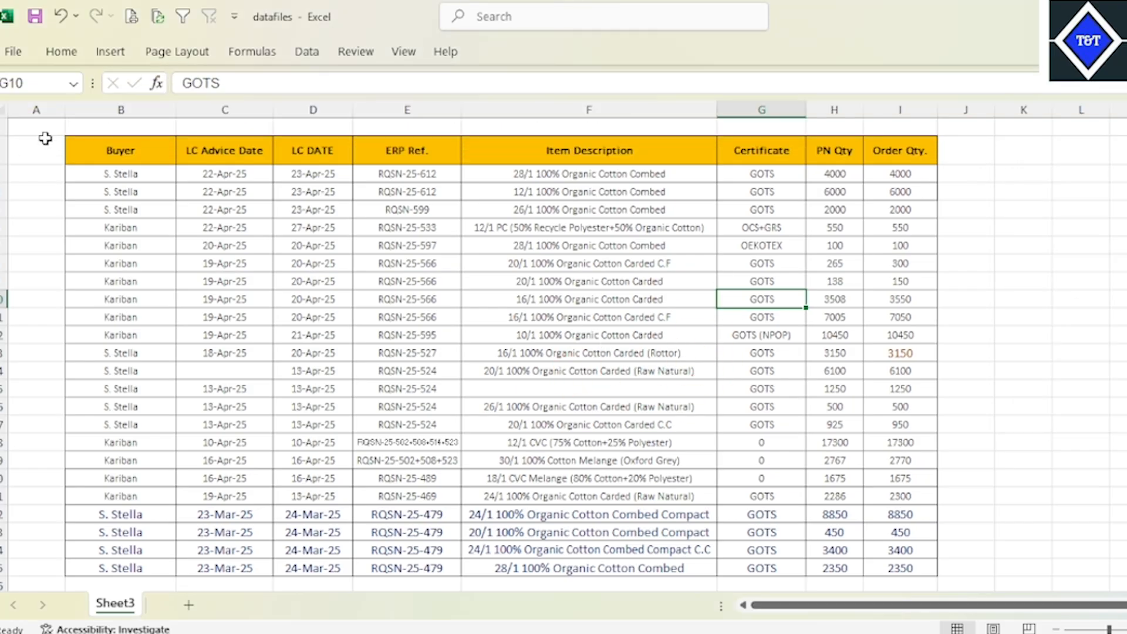
- Open the Find dialog and dismiss it without searching
left_click(58, 53)
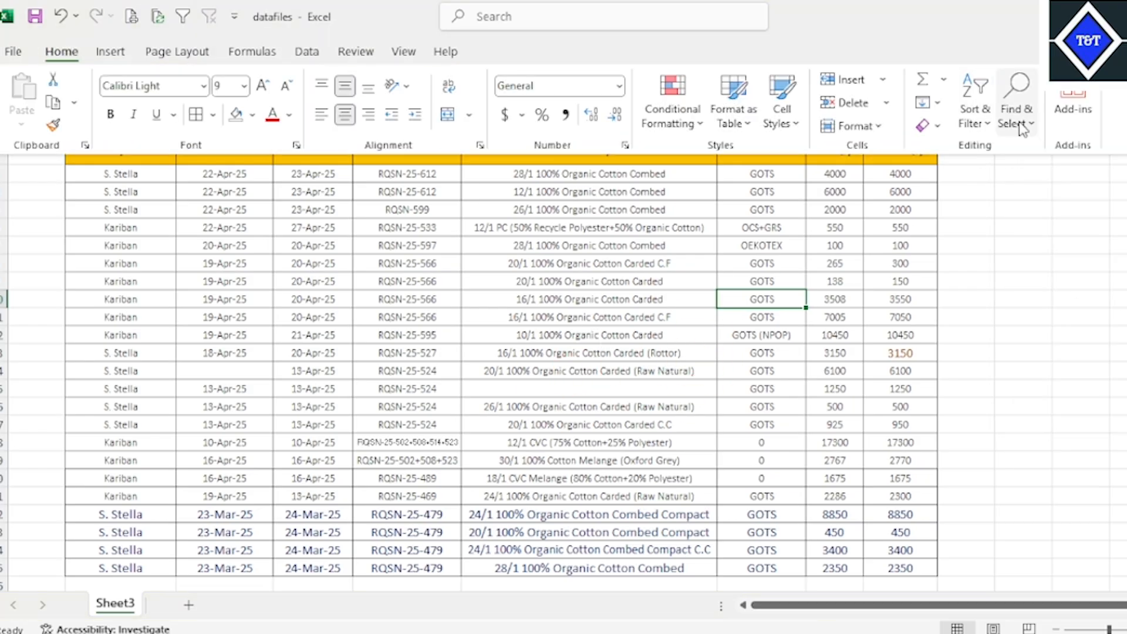
left_click(1022, 129)
left_click(1072, 154)
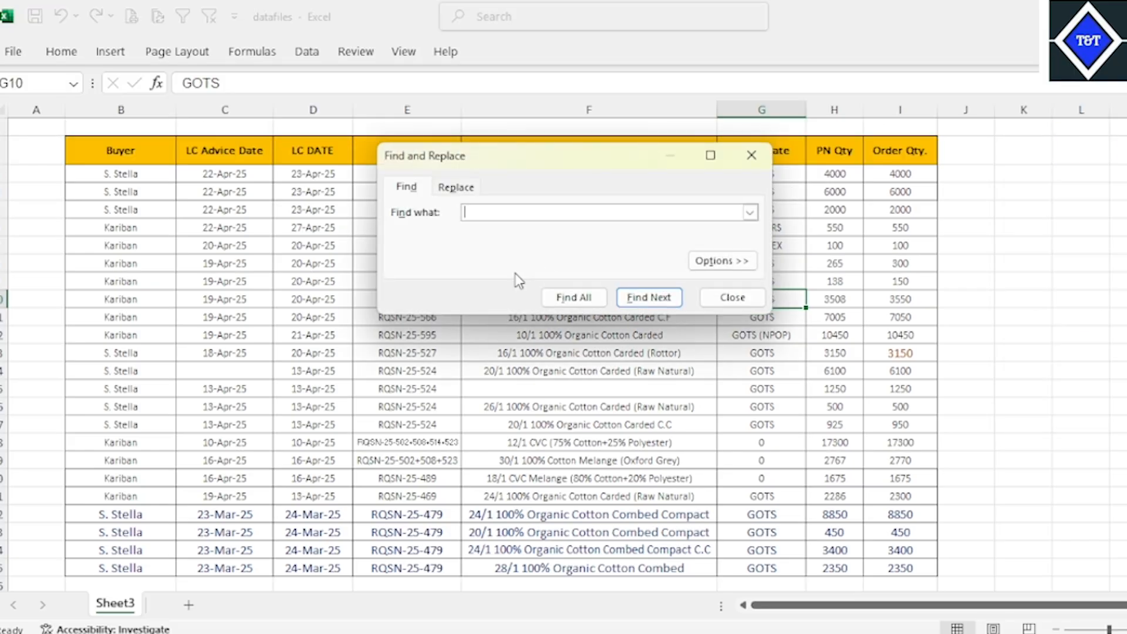
left_click(731, 297)
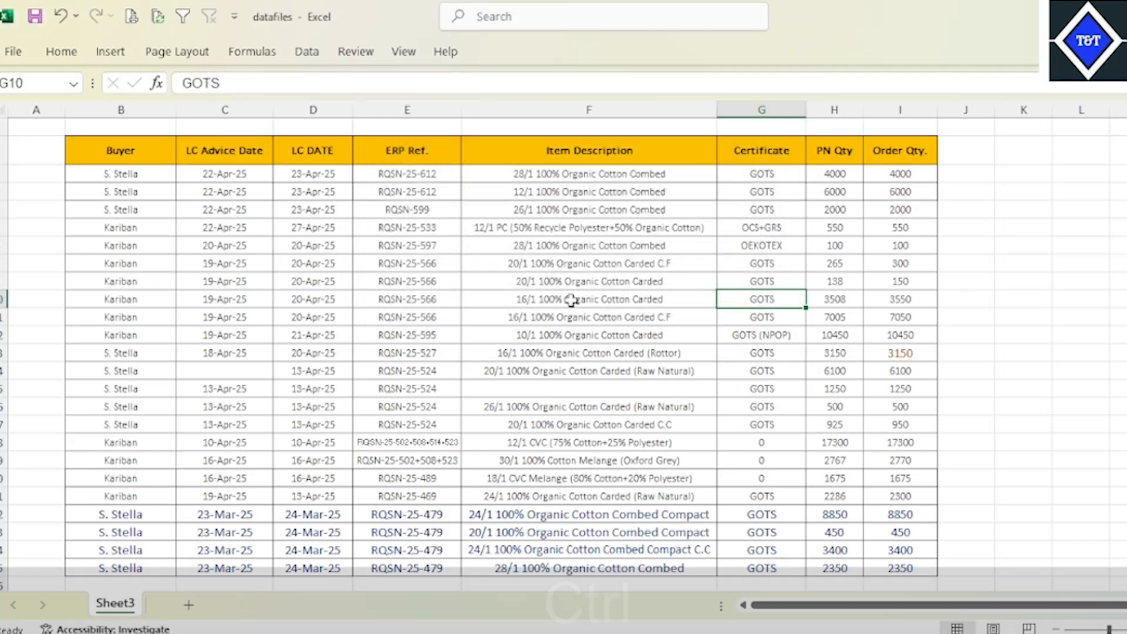
type("fgt")
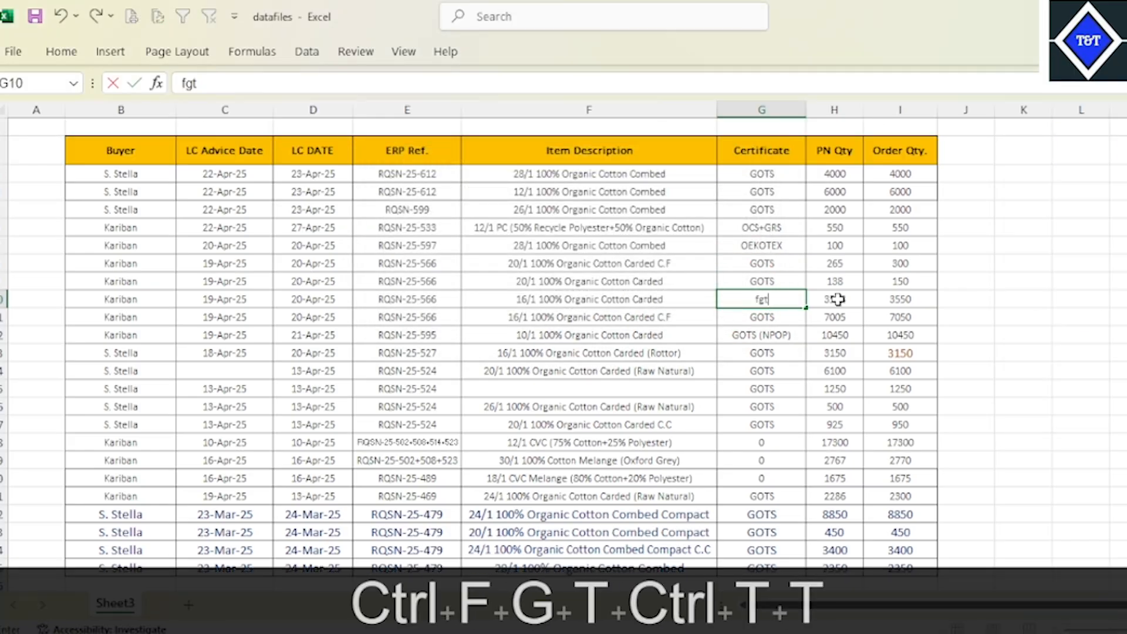
key("ctrl+z")
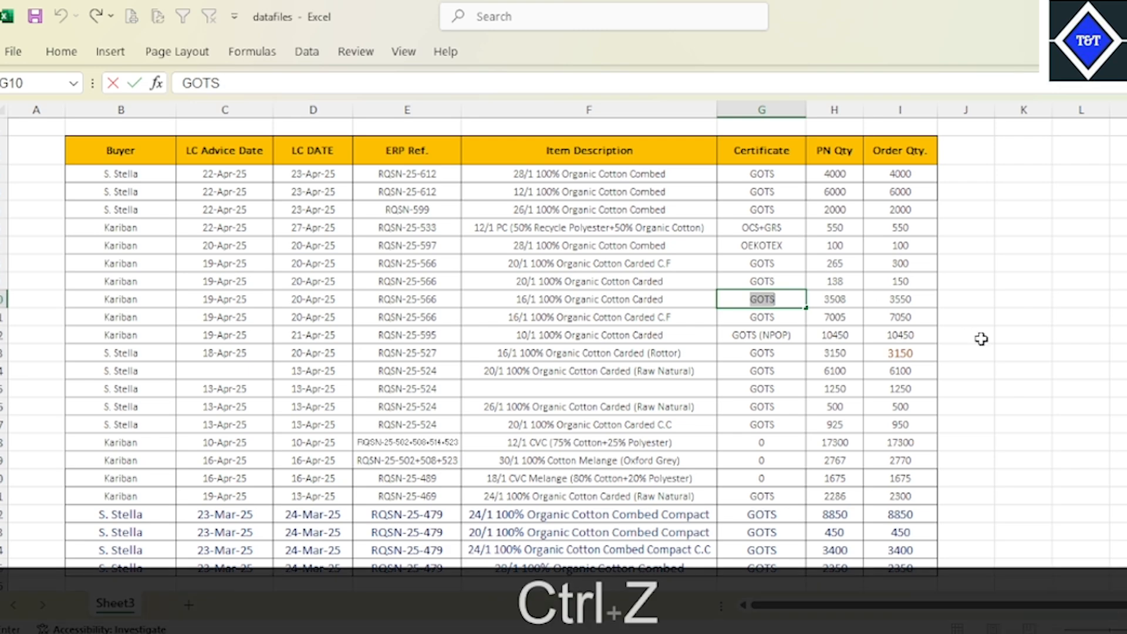
left_click(973, 335)
left_click(678, 333)
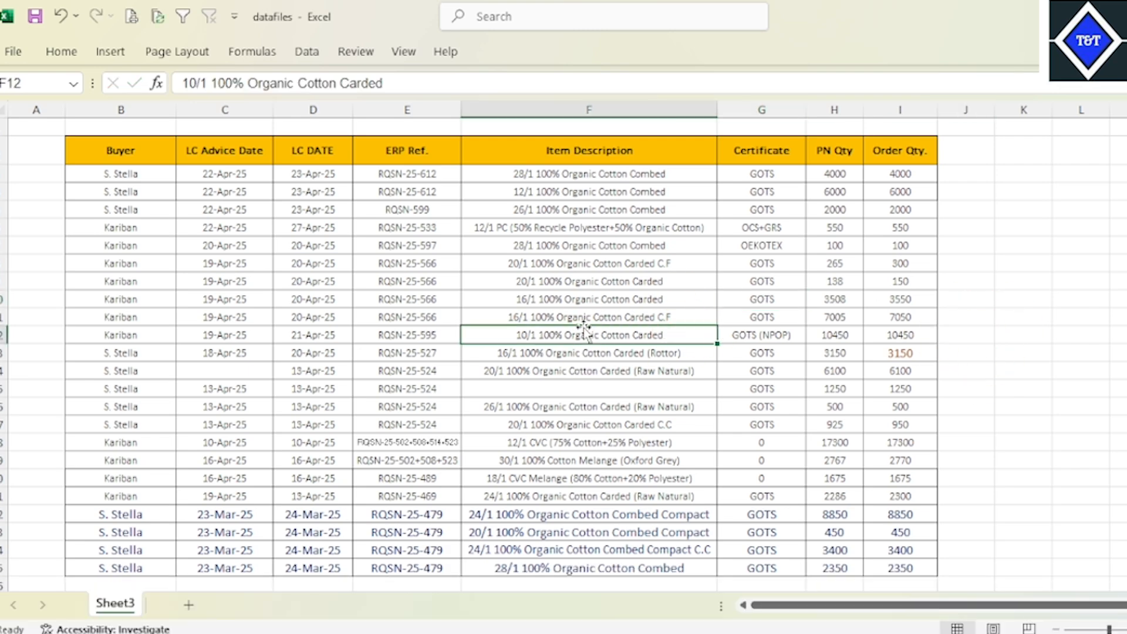
left_click(374, 281)
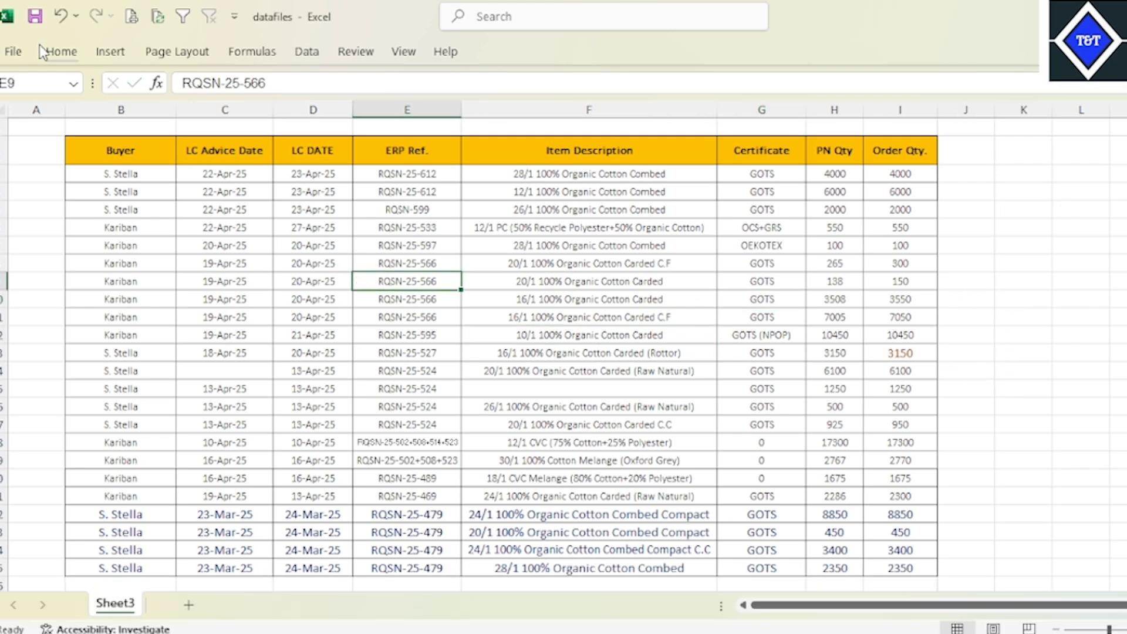
- Find all cells on Sheet3 that contain GOTS
left_click(54, 51)
left_click(1021, 117)
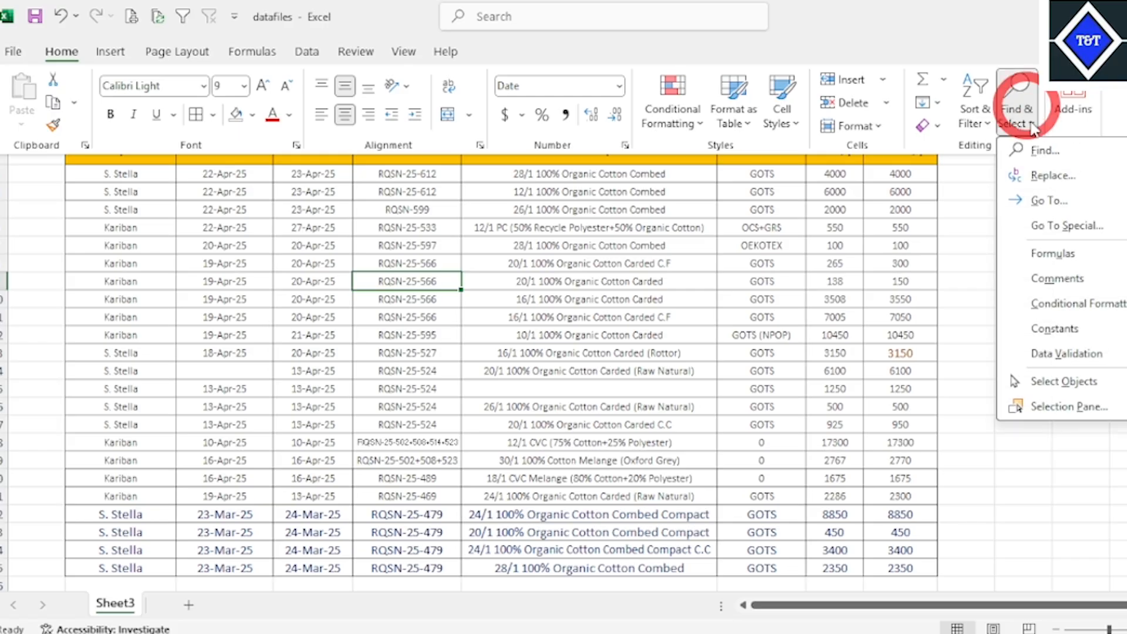
left_click(1044, 150)
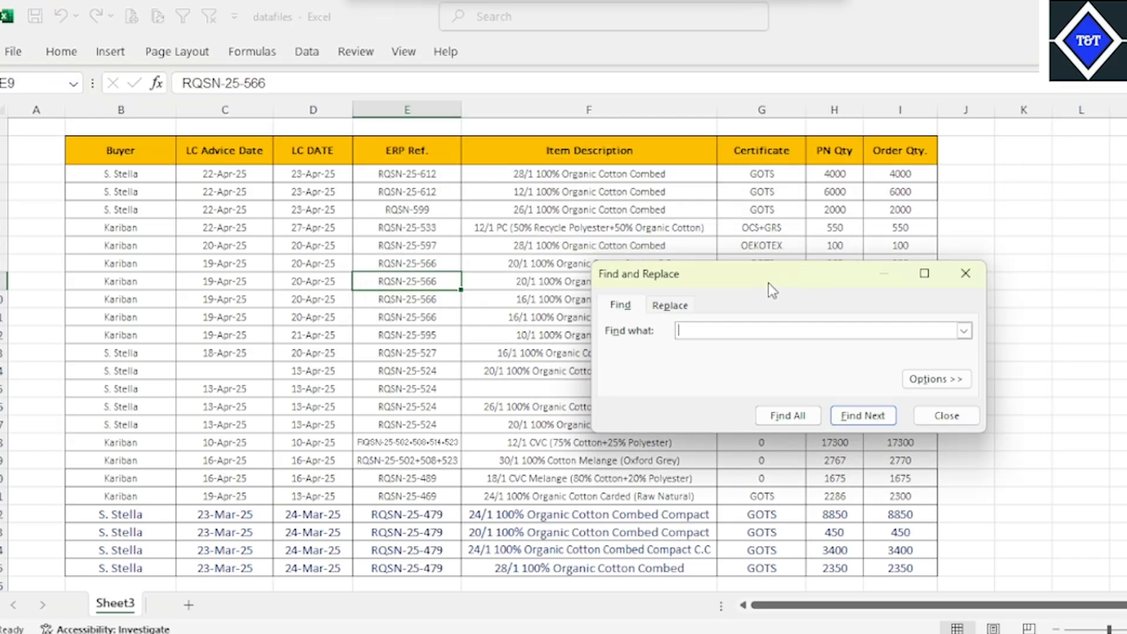
left_click_drag(768, 283, 796, 284)
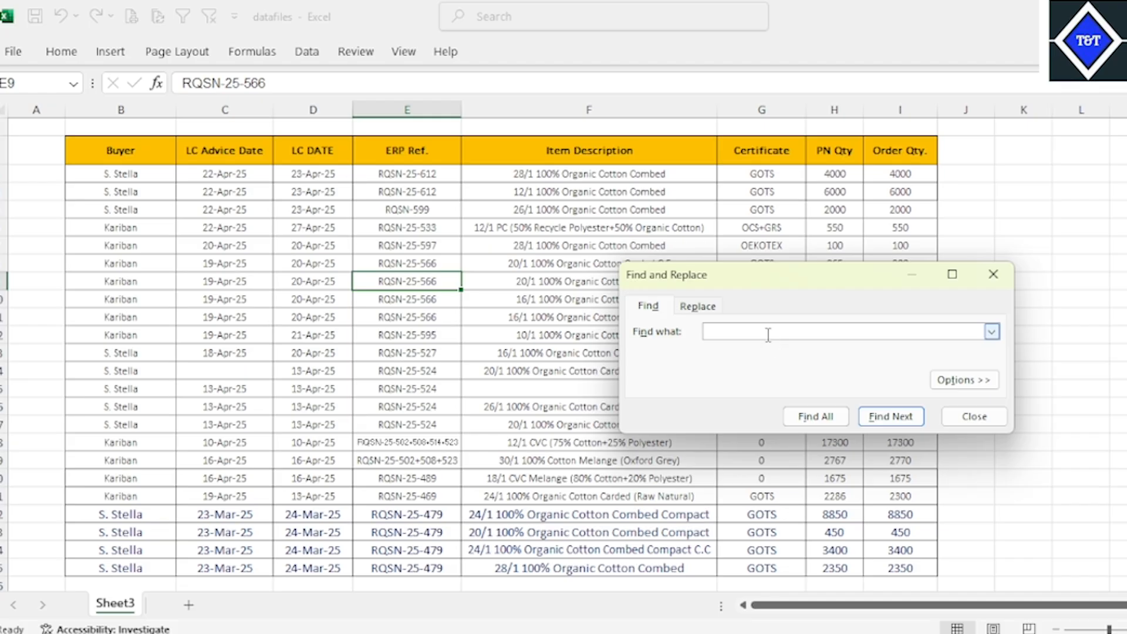
left_click(427, 317)
scroll(428, 380, "down", 7)
scroll(426, 390, "up", 7)
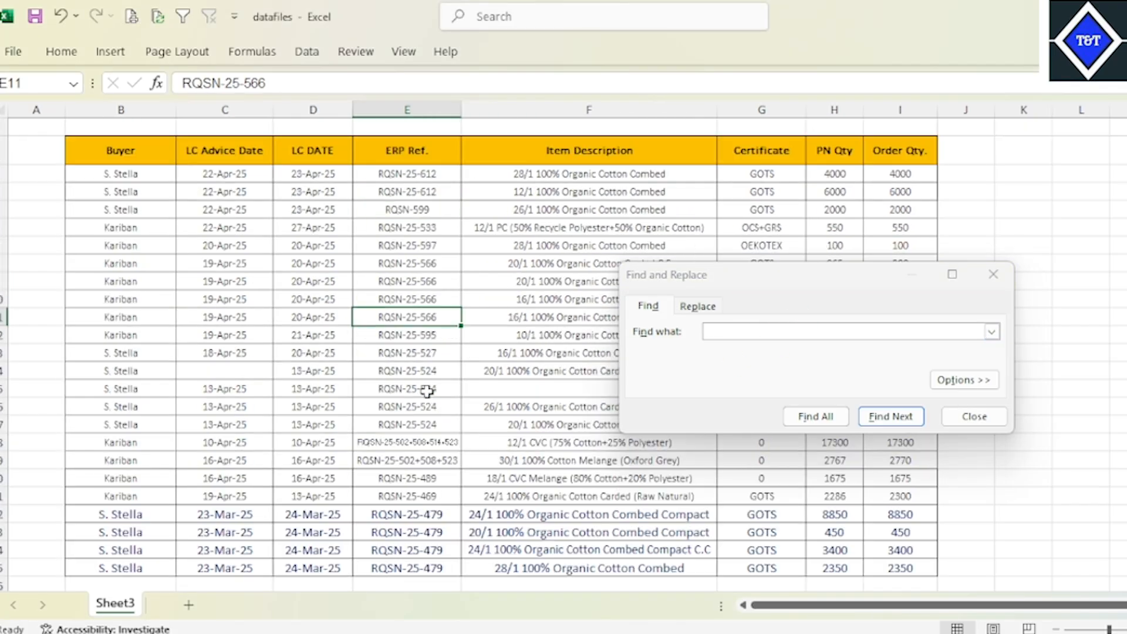
left_click(780, 332)
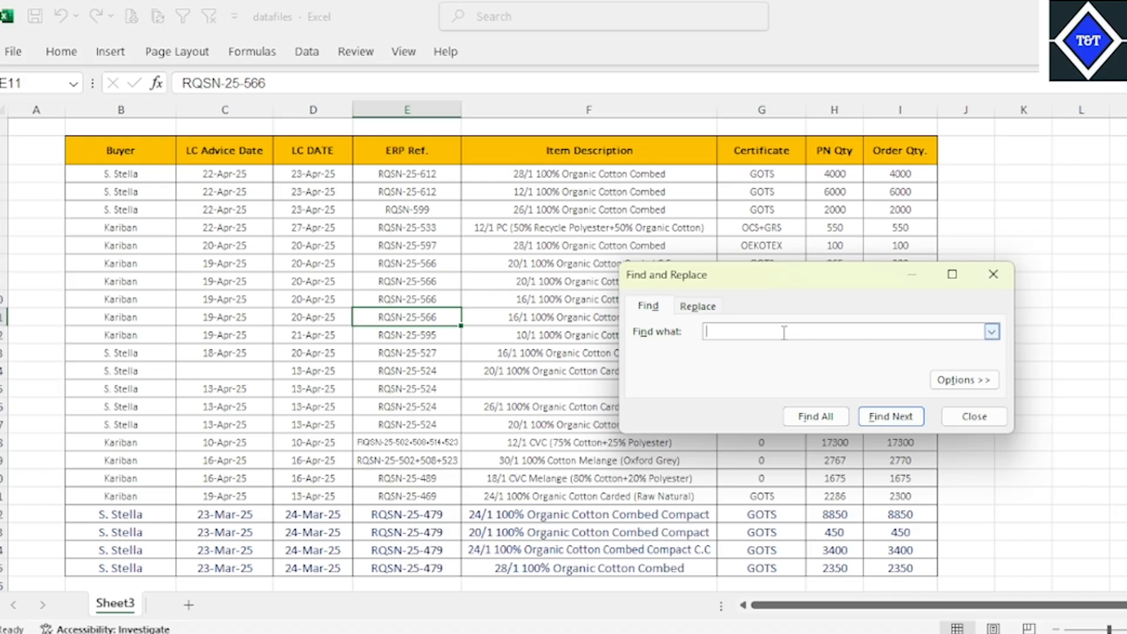
key("Caps_Lock")
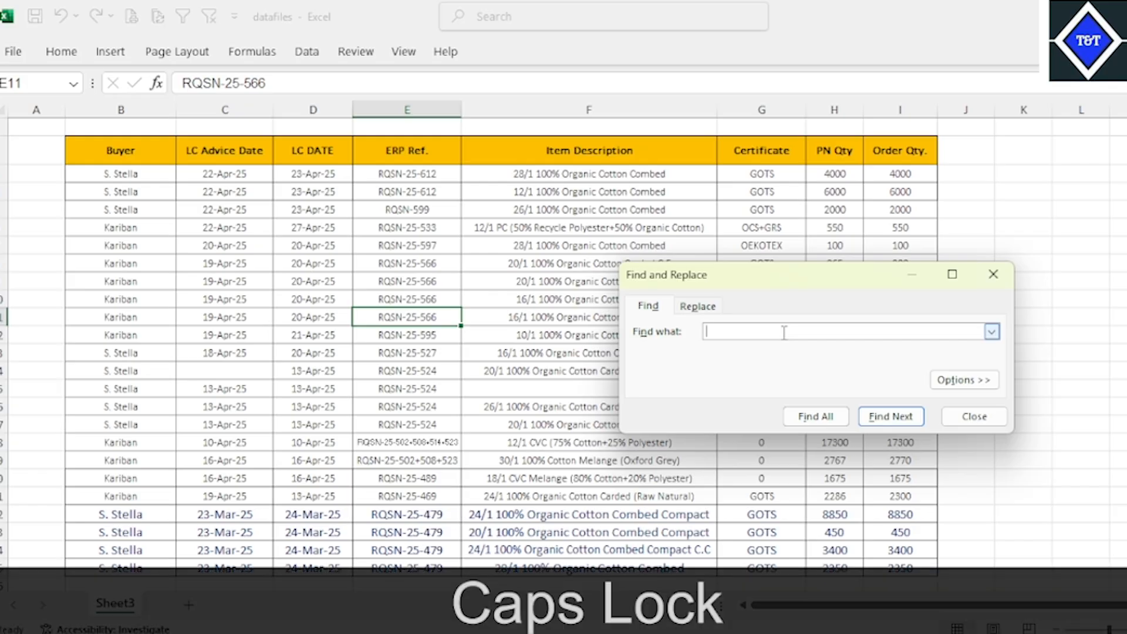
type("G")
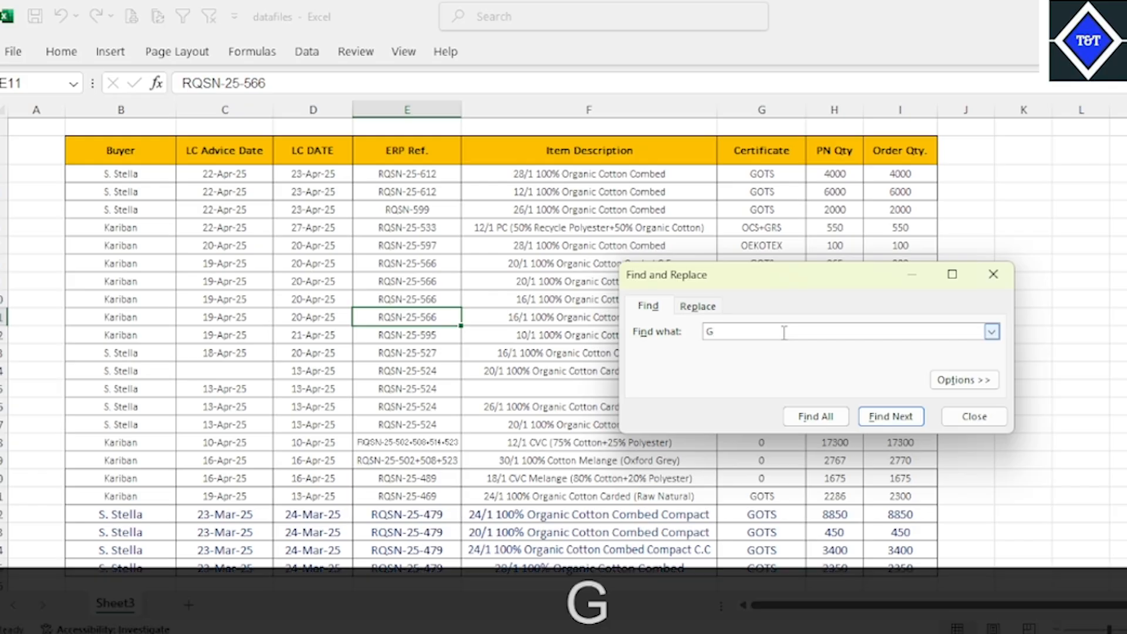
type("OTS")
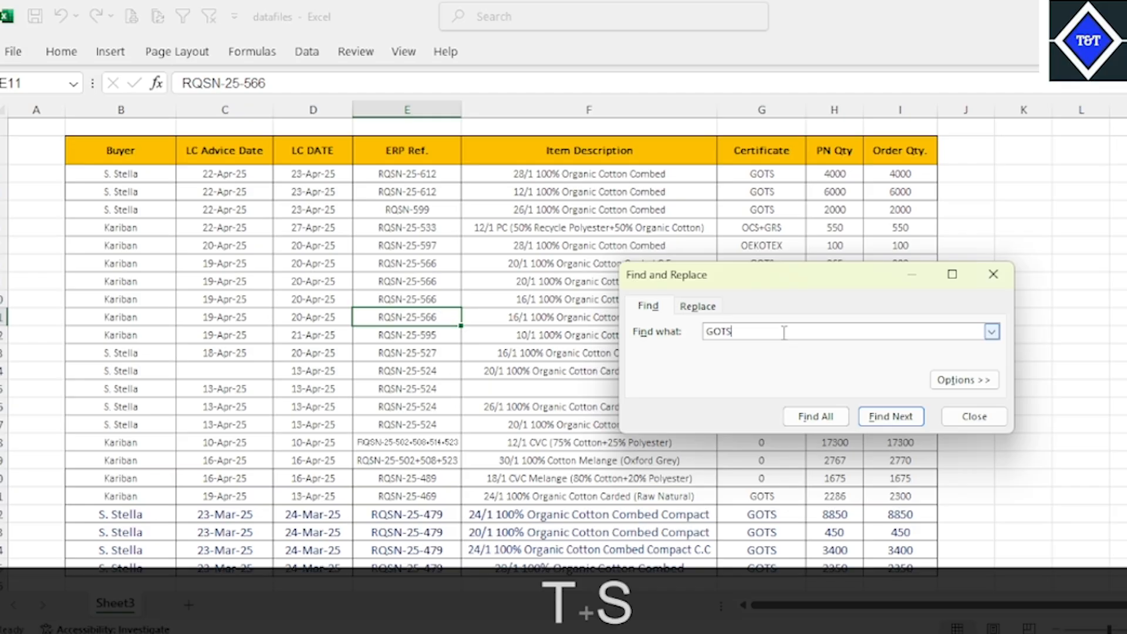
left_click(815, 416)
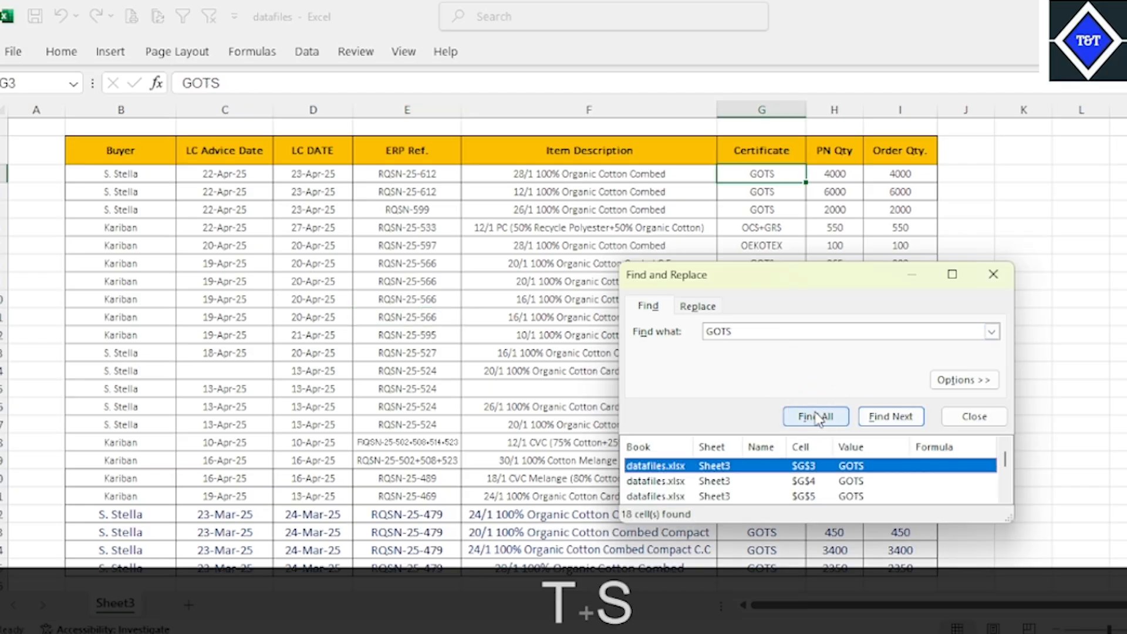
- Enlarge the list of GOTS matches, compare it with the Certificate column, and close the search
left_click_drag(867, 275, 330, 136)
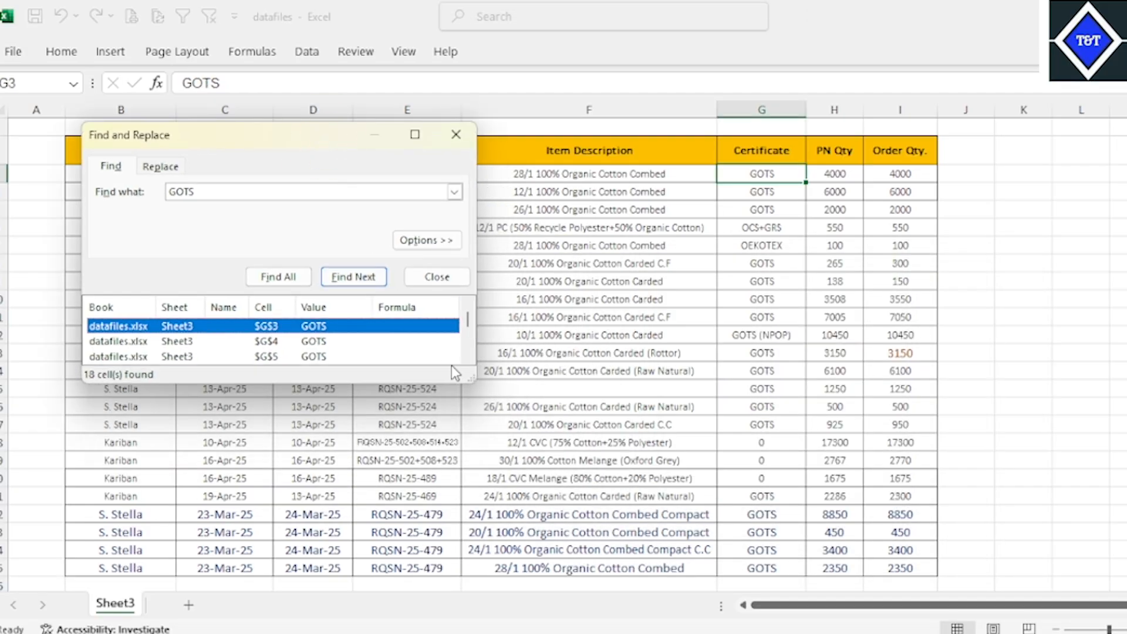
left_click_drag(473, 380, 753, 546)
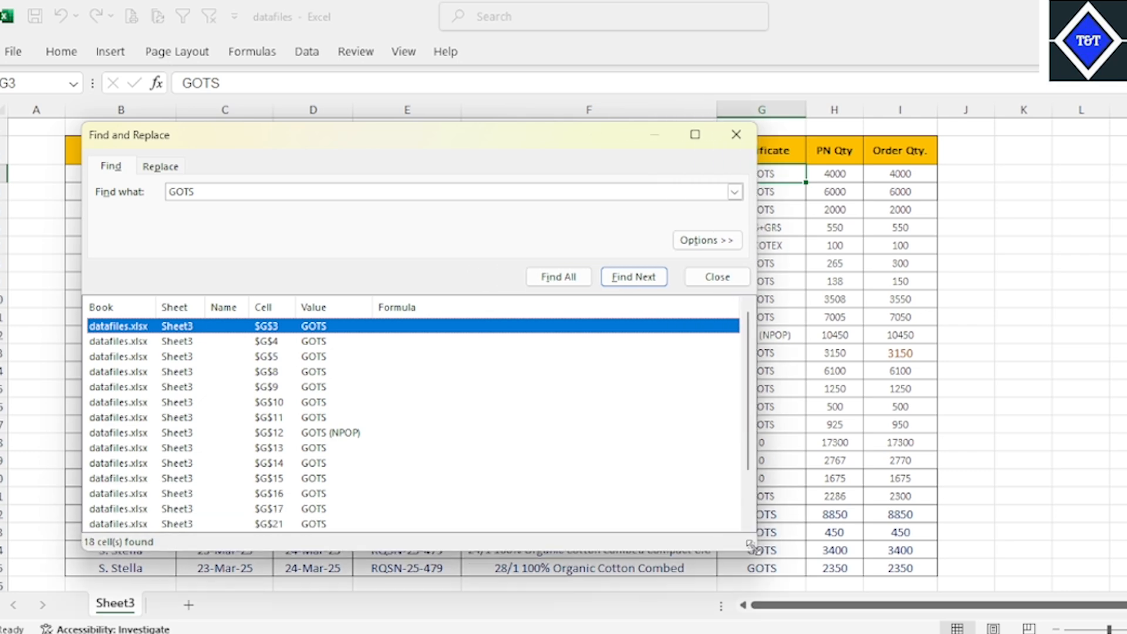
left_click_drag(375, 146, 499, 218)
left_click_drag(687, 223, 575, 210)
left_click_drag(776, 405, 593, 403)
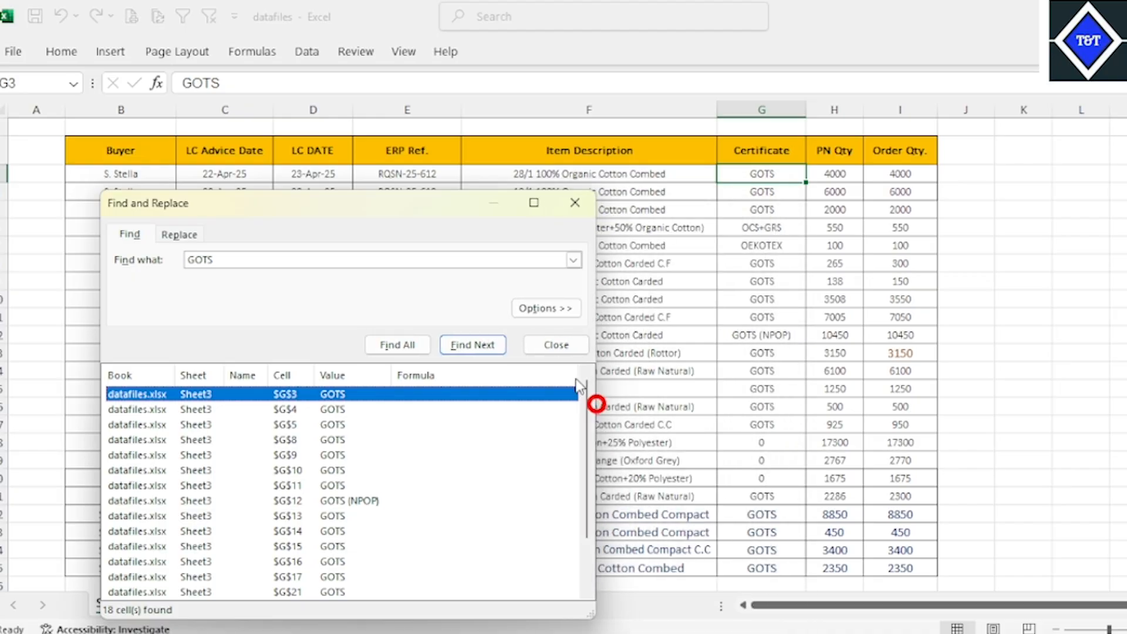
left_click_drag(460, 209, 455, 171)
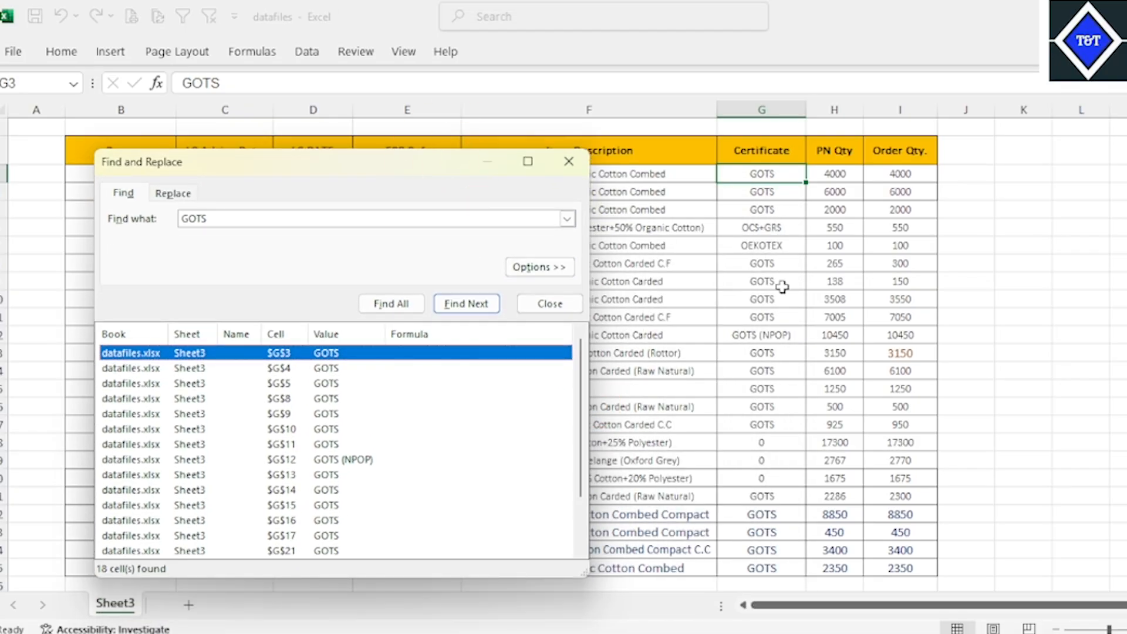
scroll(786, 352, "down", 4)
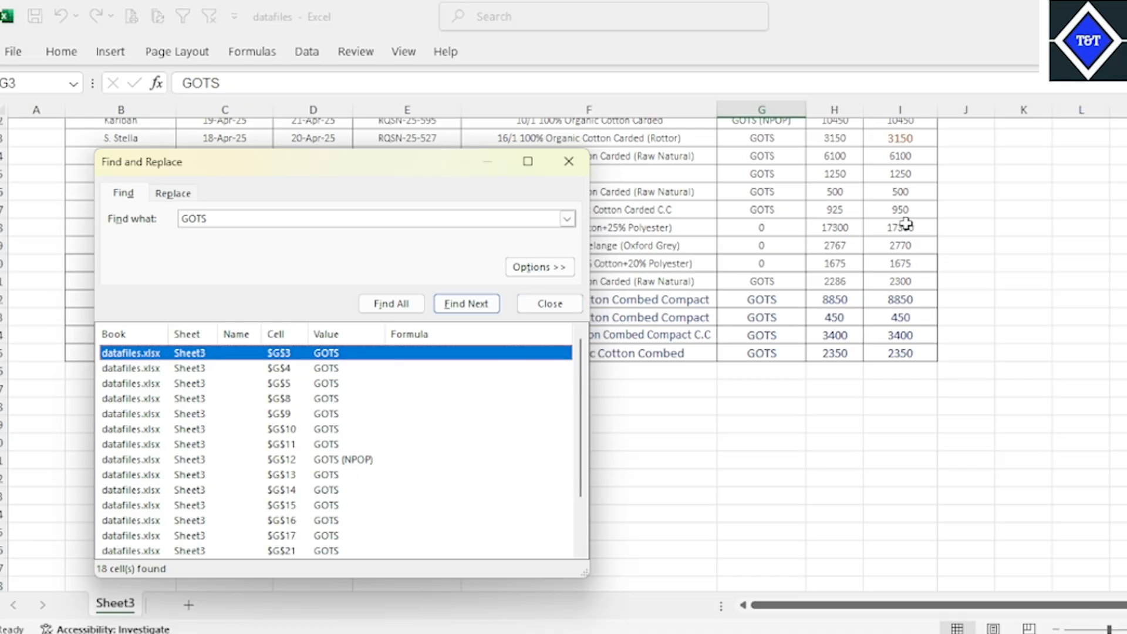
scroll(880, 211, "up", 4)
scroll(352, 488, "down", 2)
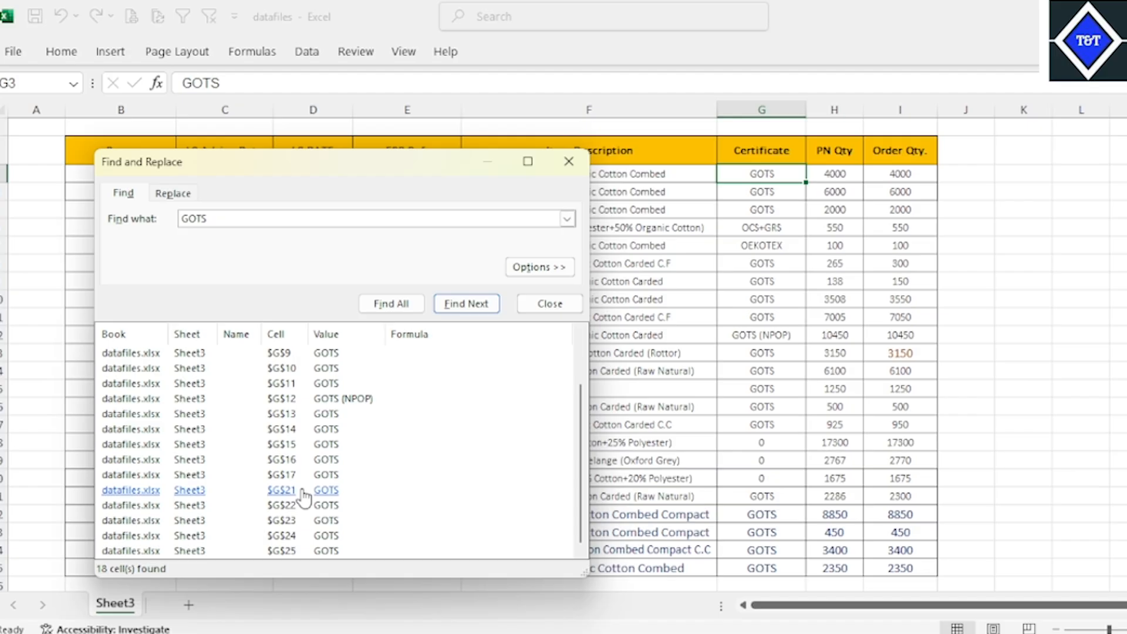
left_click(568, 172)
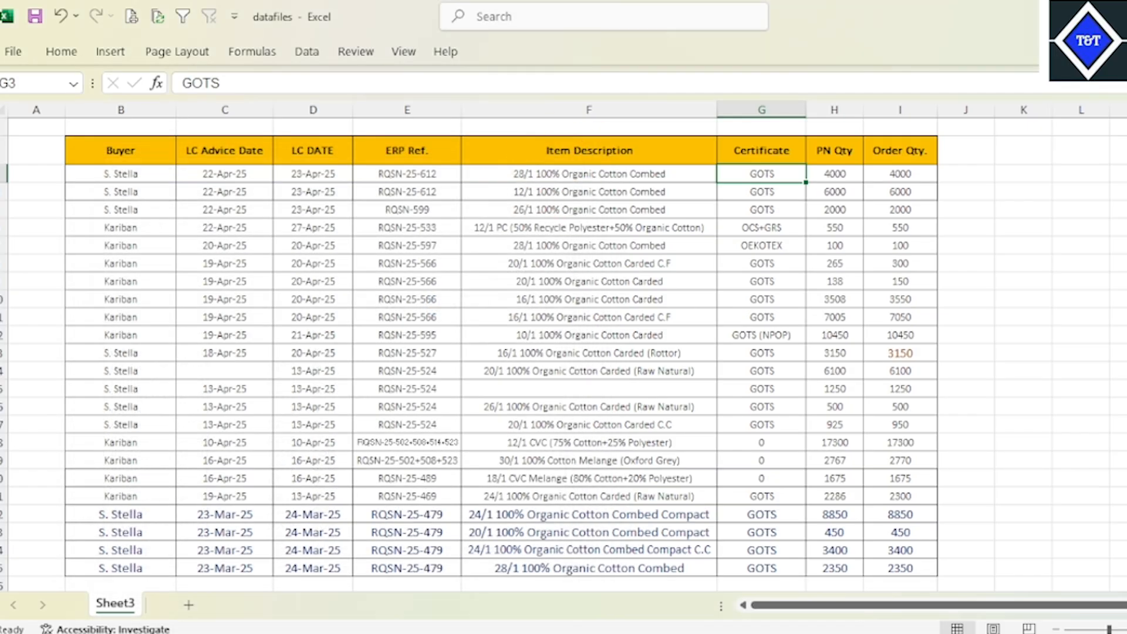
- Open the Replace dialog and move GOTS from the search text to the replacement text
left_click(66, 52)
left_click(1020, 111)
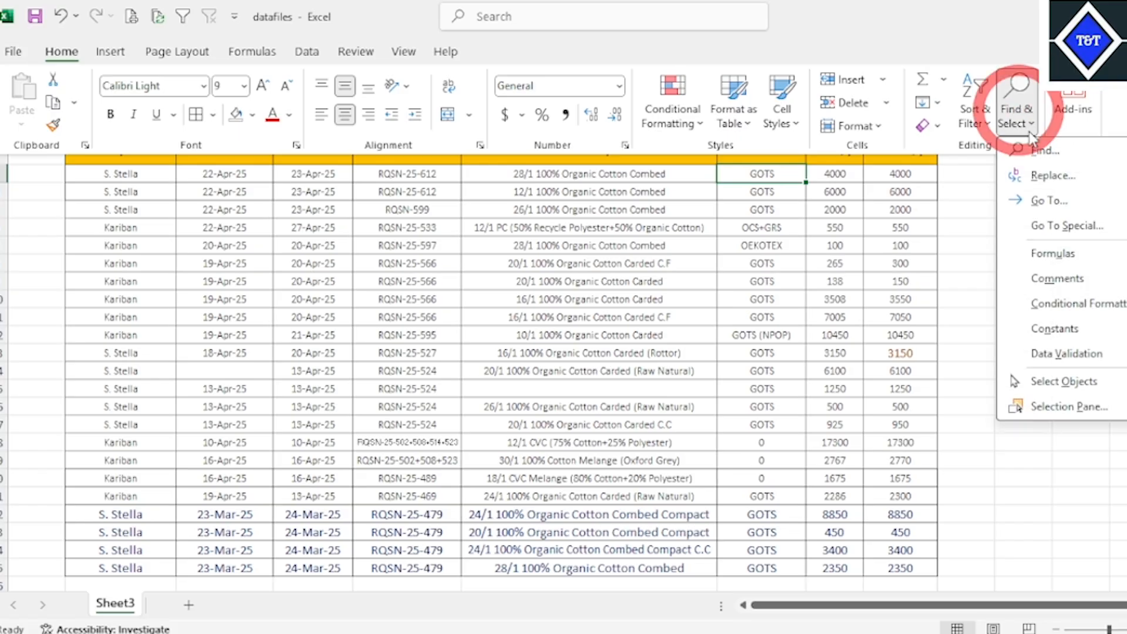
left_click(1039, 173)
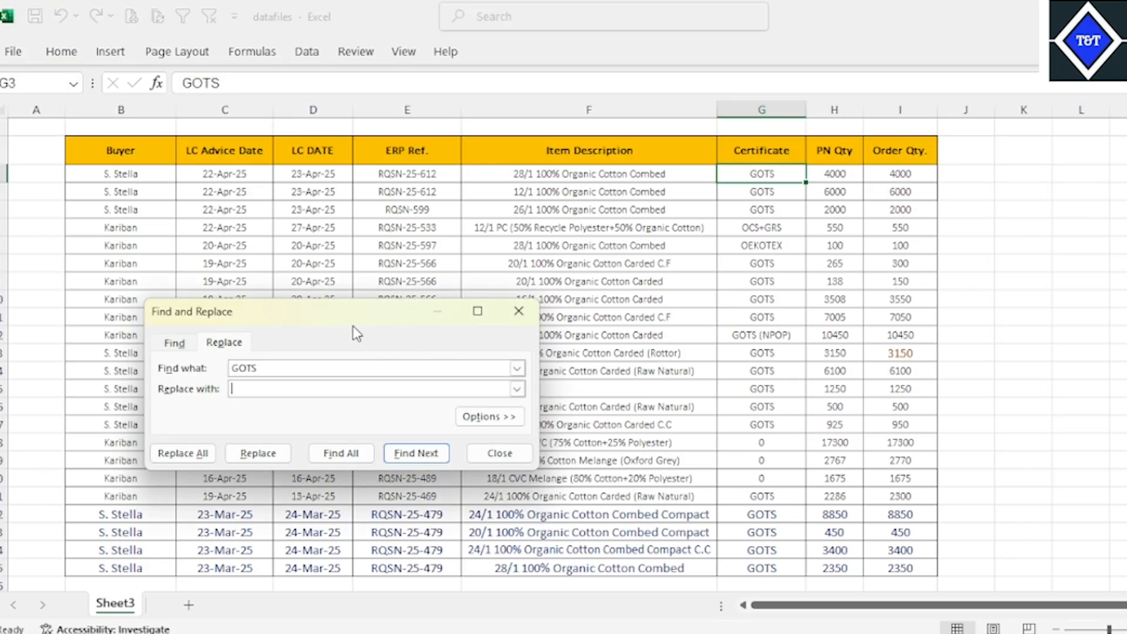
left_click_drag(354, 324, 1035, 342)
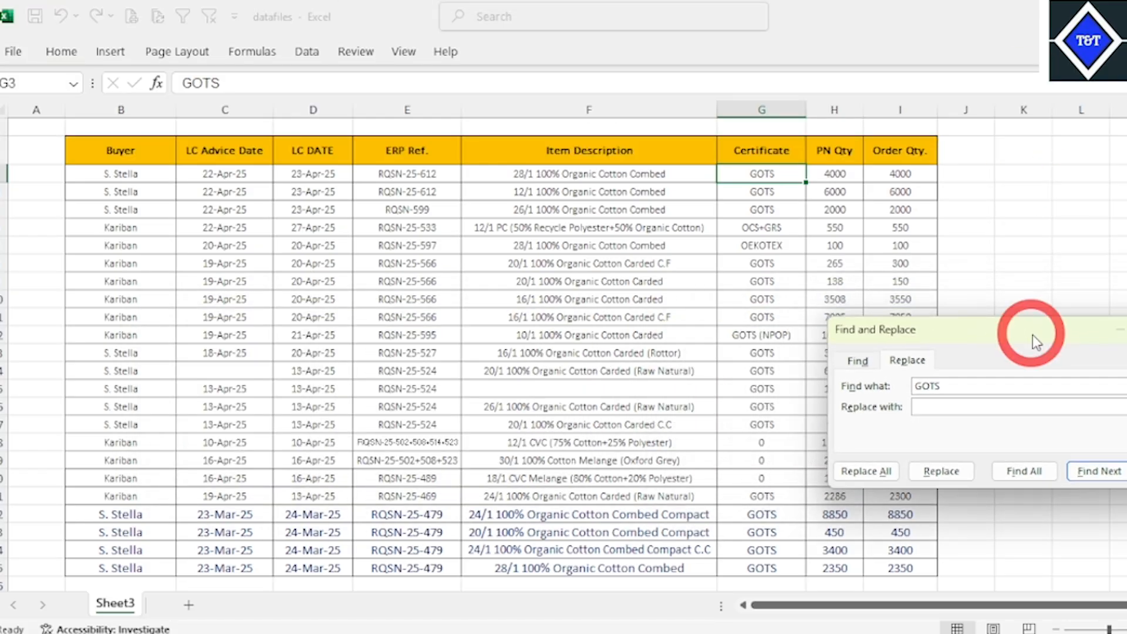
left_click_drag(960, 385, 864, 387)
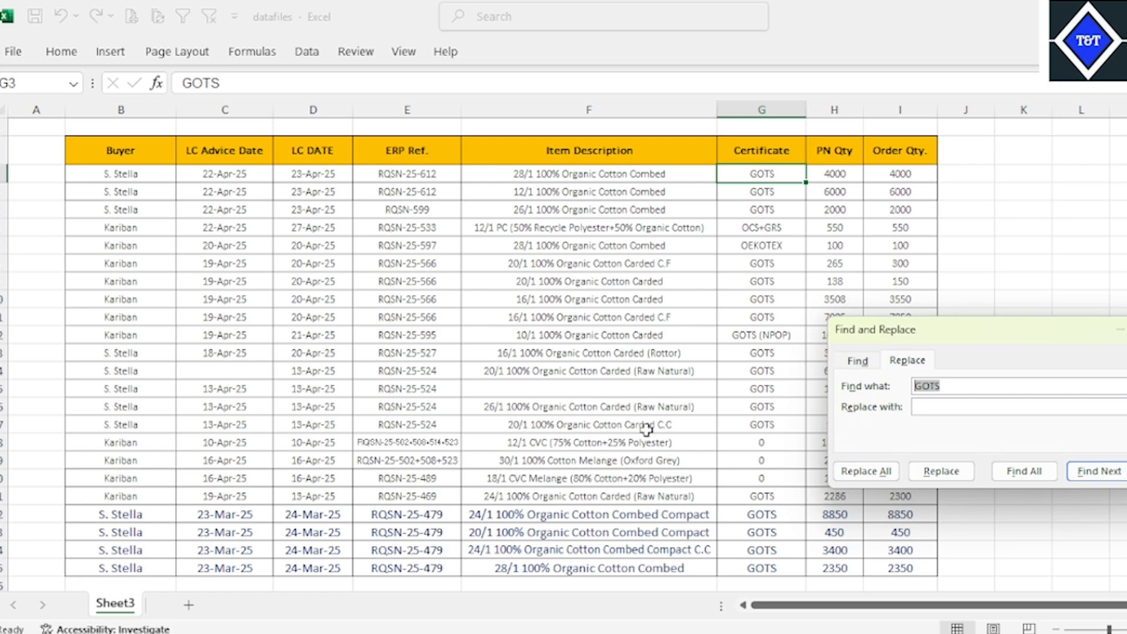
key("F7")
key("ctrl+x")
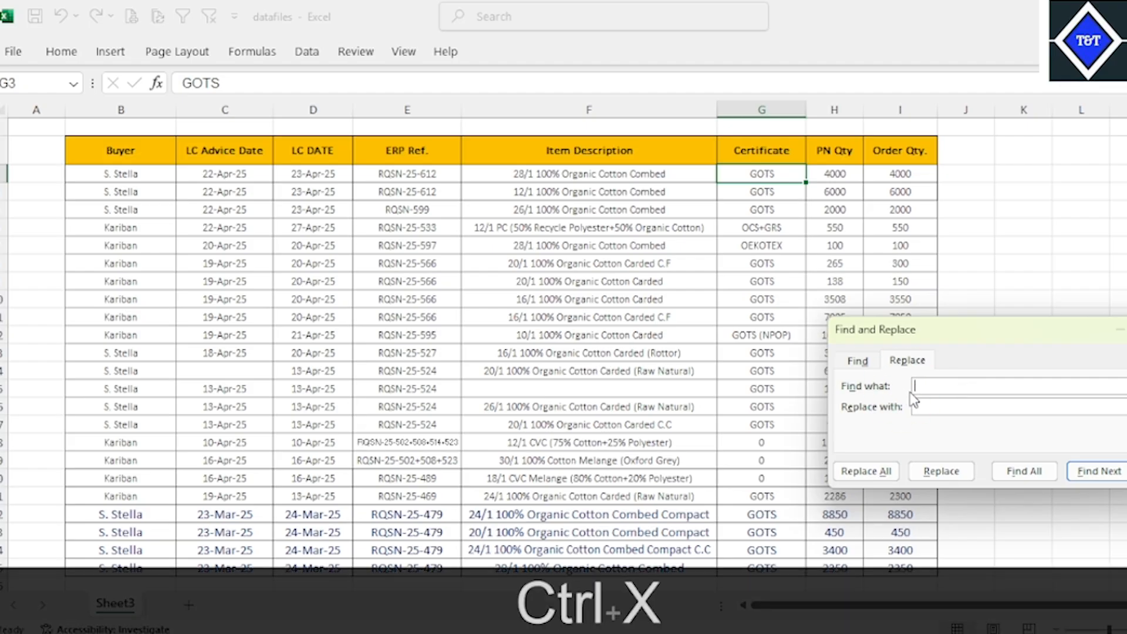
key("ctrl+v")
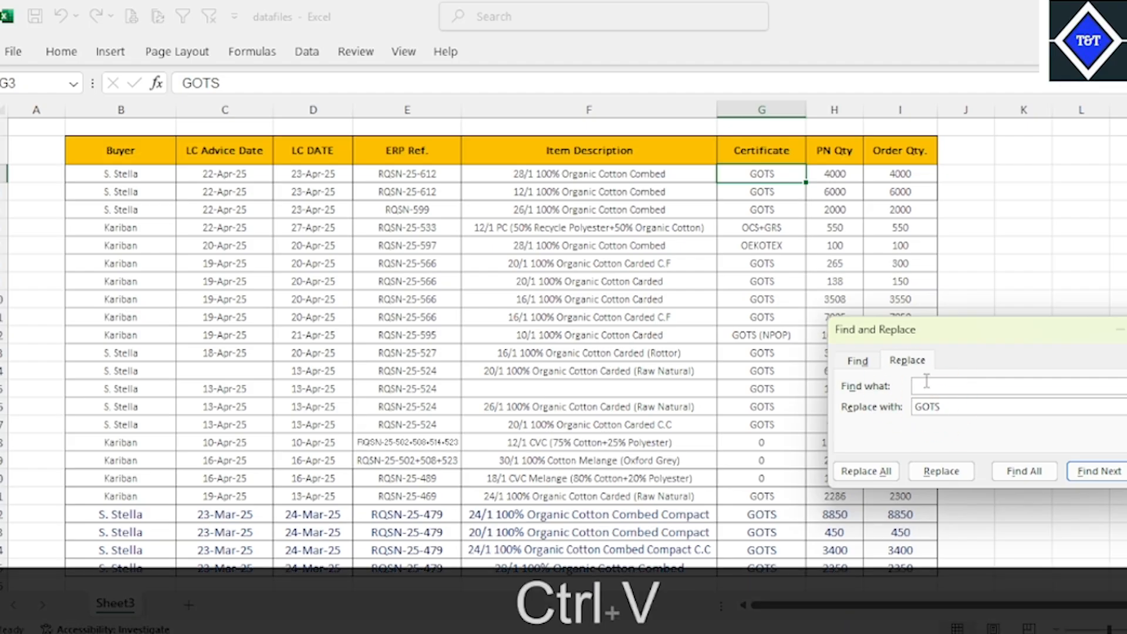
- Replace every 0 on the sheet with GOTS
left_click(926, 383)
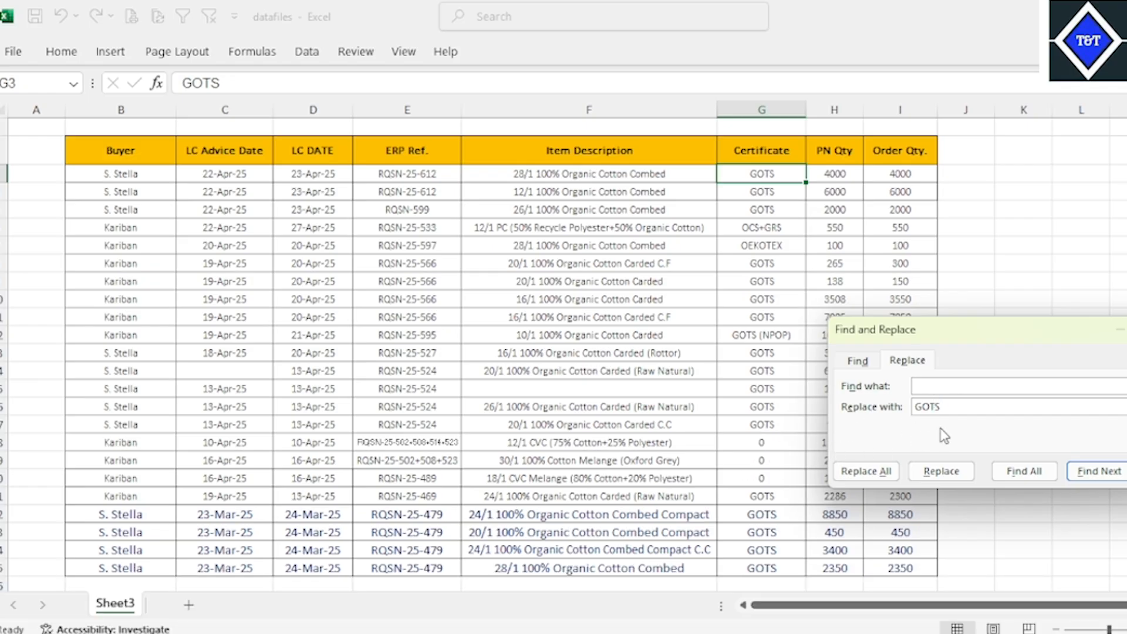
type("0")
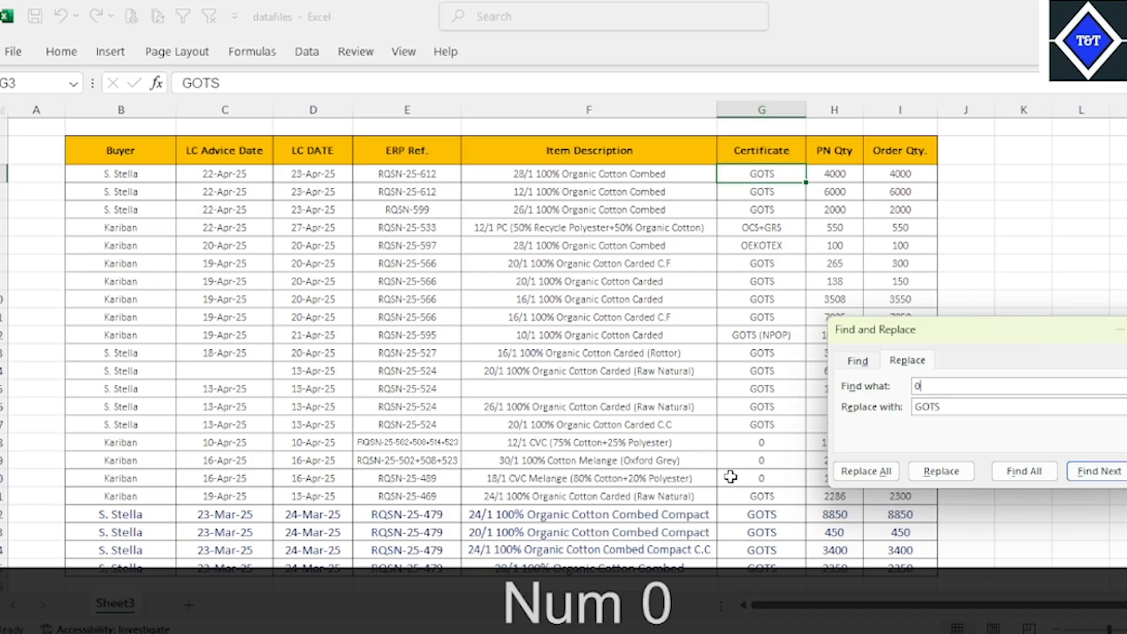
key("F7")
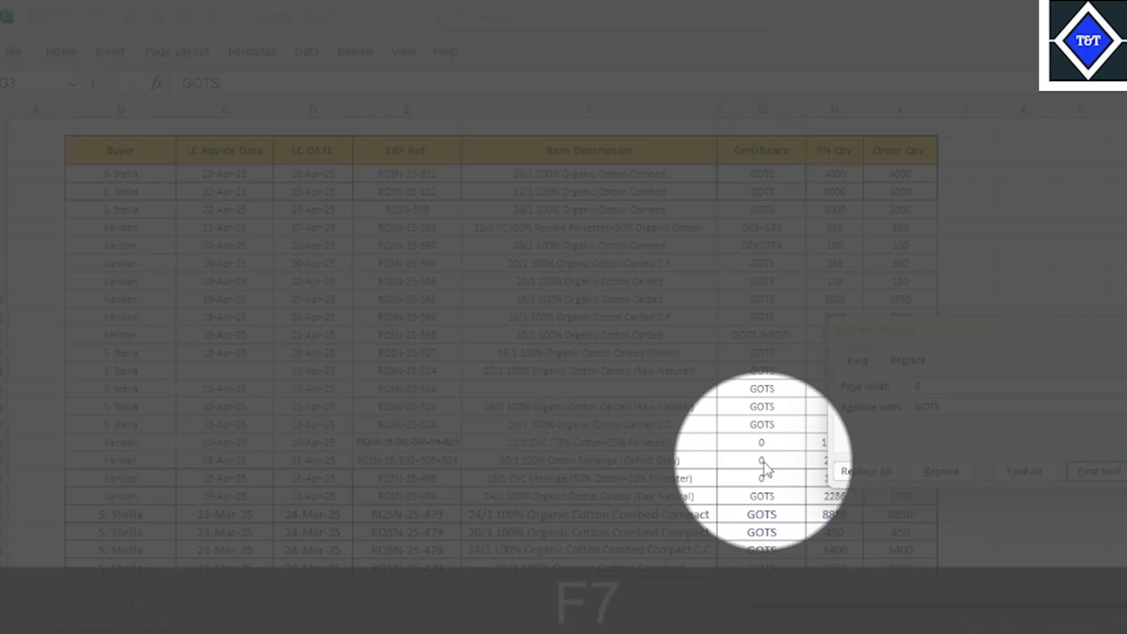
key("F7")
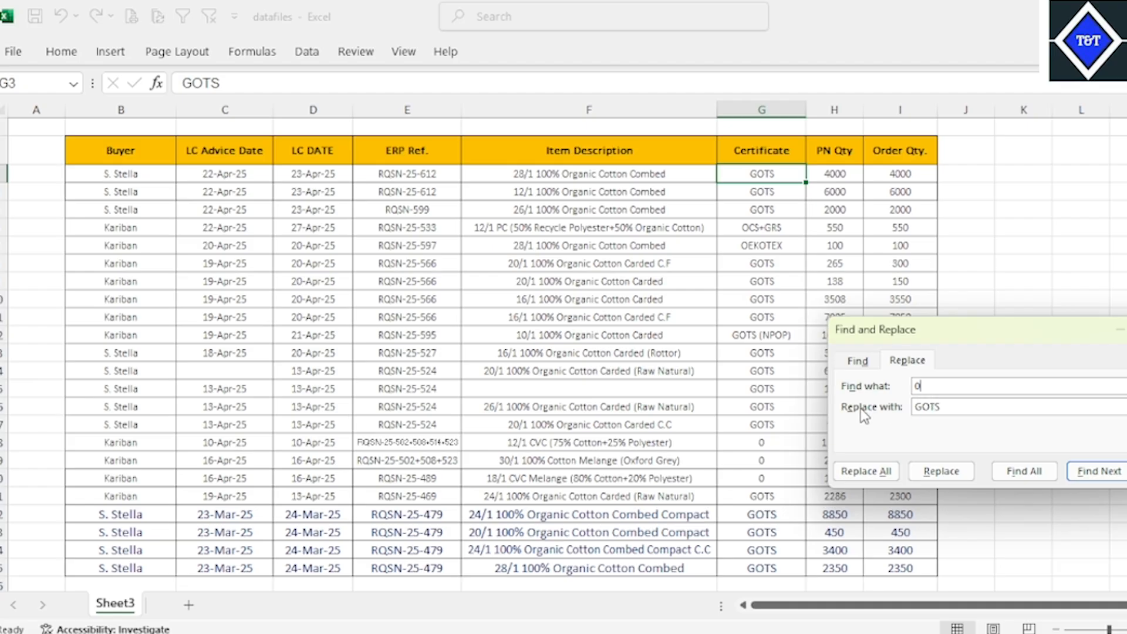
left_click(848, 471)
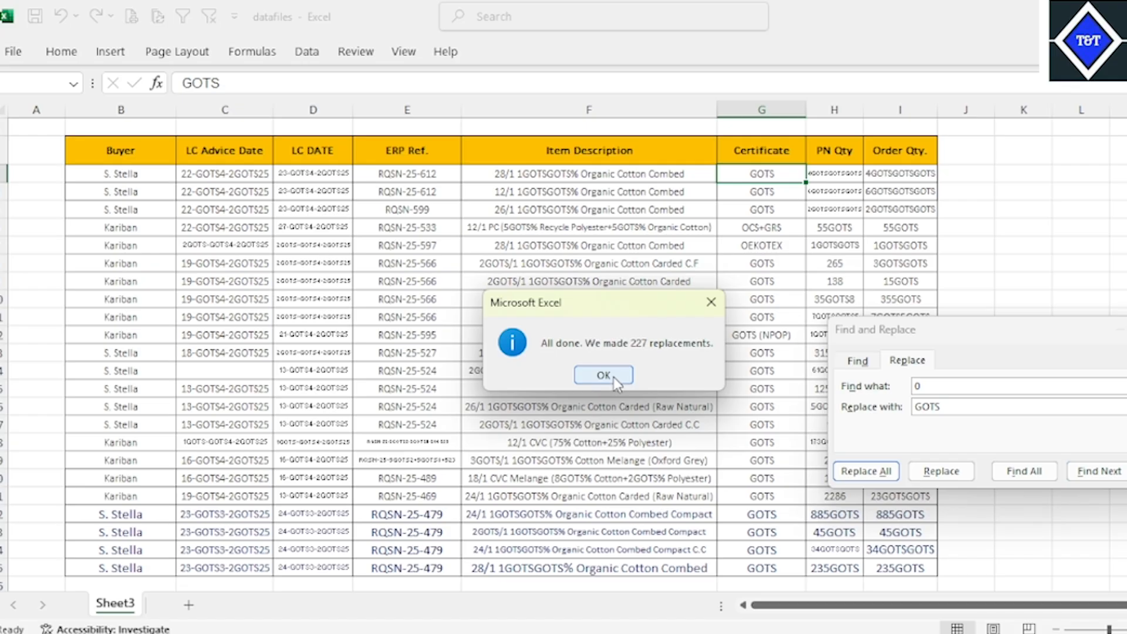
left_click(614, 377)
- Check the replaced entries in the Certificate and PN Qty columns, closing the Find and Replace dialog
left_click_drag(1102, 344, 494, 202)
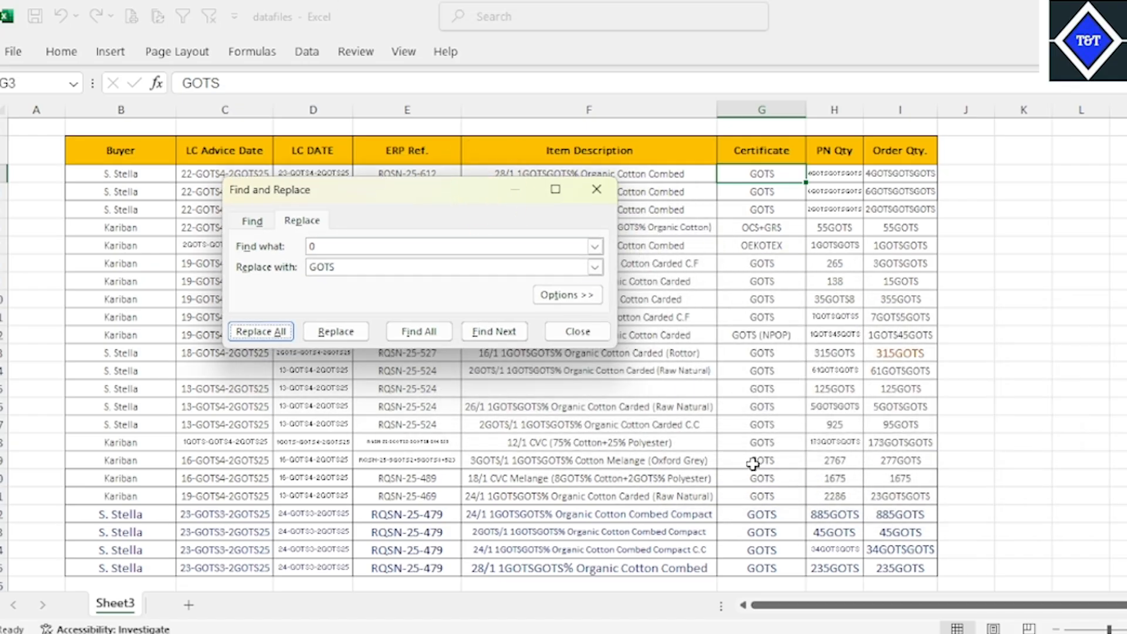
scroll(792, 458, "down", 4)
scroll(794, 458, "up", 4)
mouse_move(400, 183)
left_mouse_down()
mouse_move(426, 191)
mouse_move(410, 192)
left_mouse_up()
left_click(759, 474)
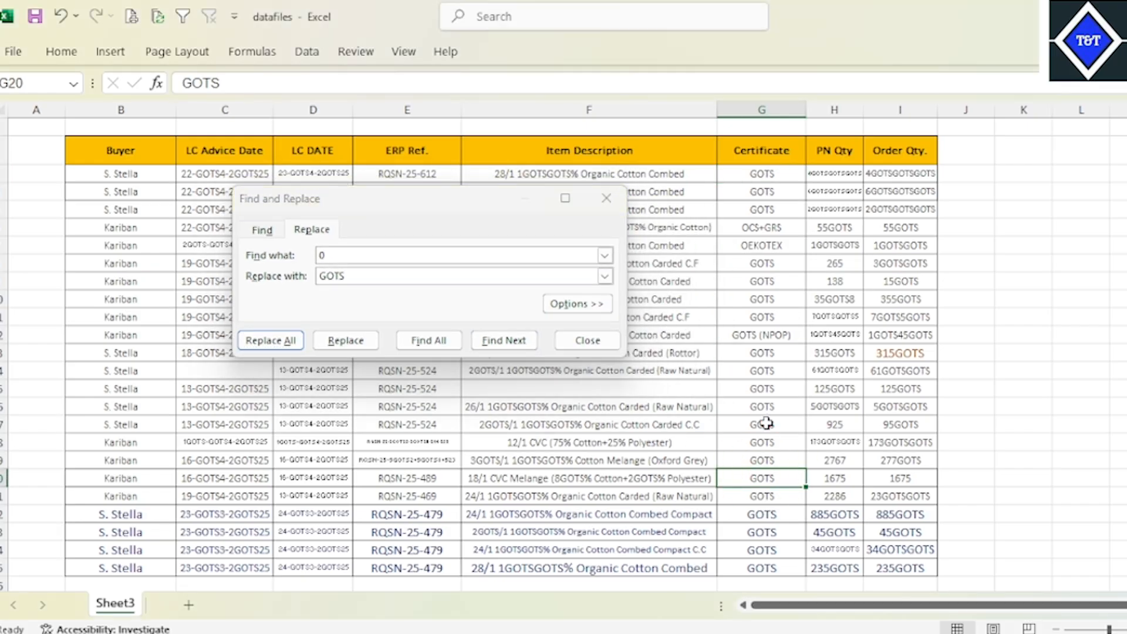
left_click(569, 343)
left_click(848, 315)
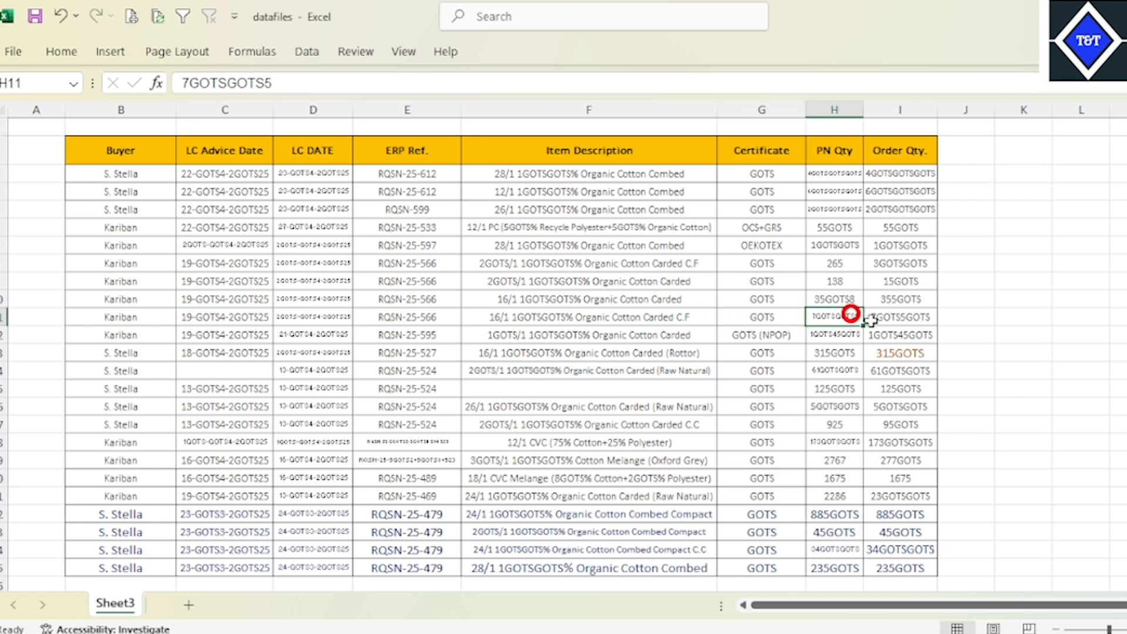
left_click(842, 406)
- Increase the font size of all the table's data rows below the header to 16
left_click_drag(110, 154, 834, 529)
left_click(648, 439)
left_click_drag(156, 175, 899, 568)
left_click(70, 54)
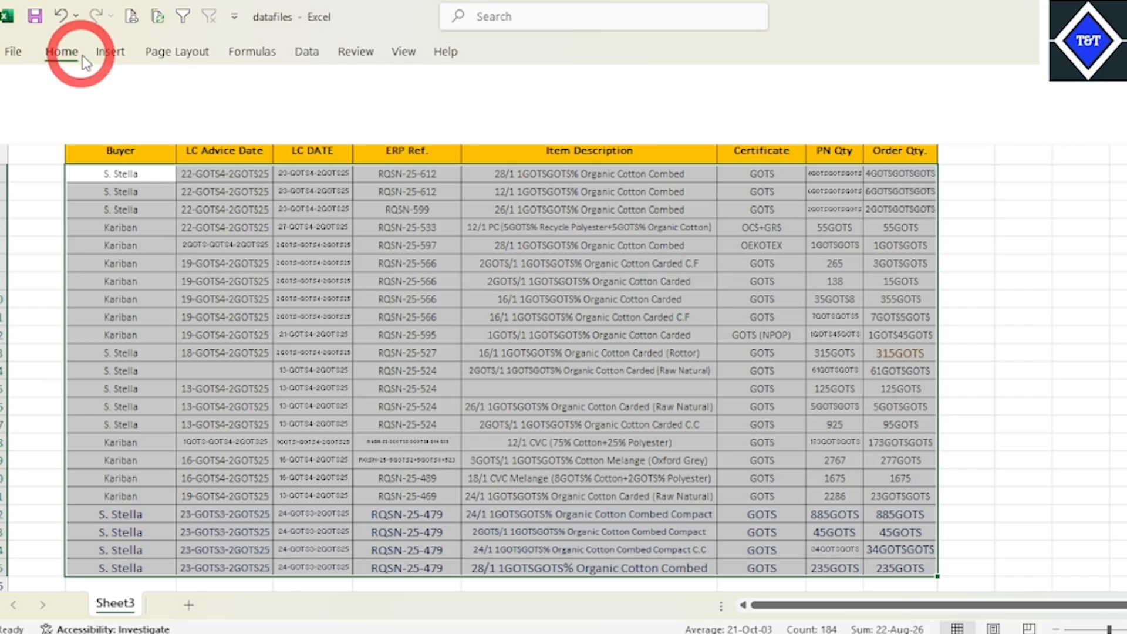
left_click(270, 85)
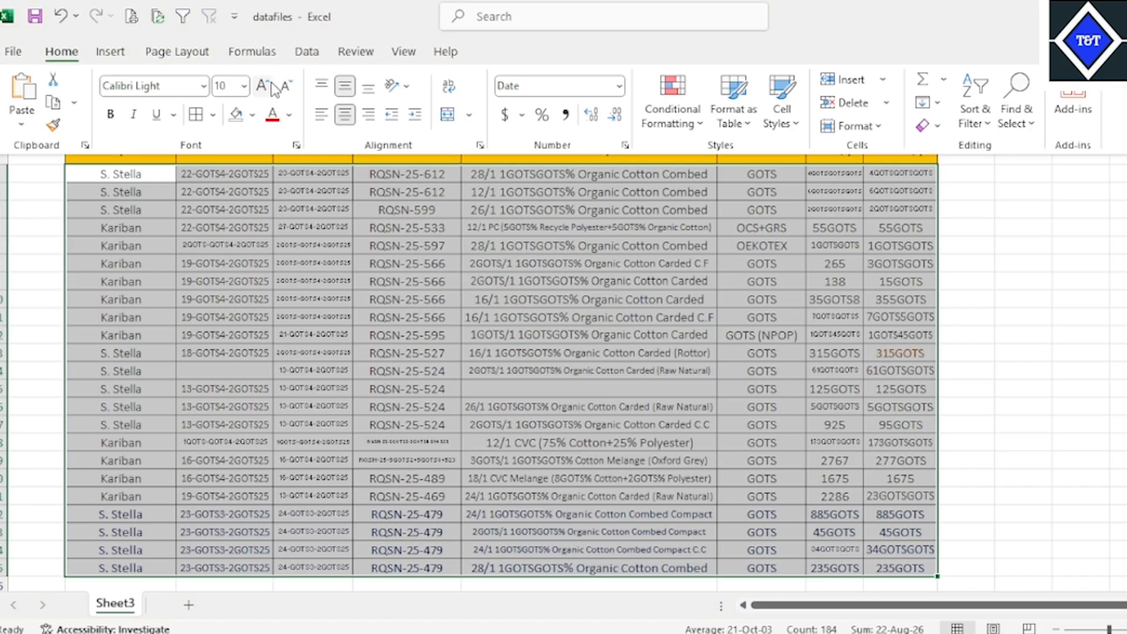
left_click(262, 86)
left_click(263, 85)
left_click(262, 86)
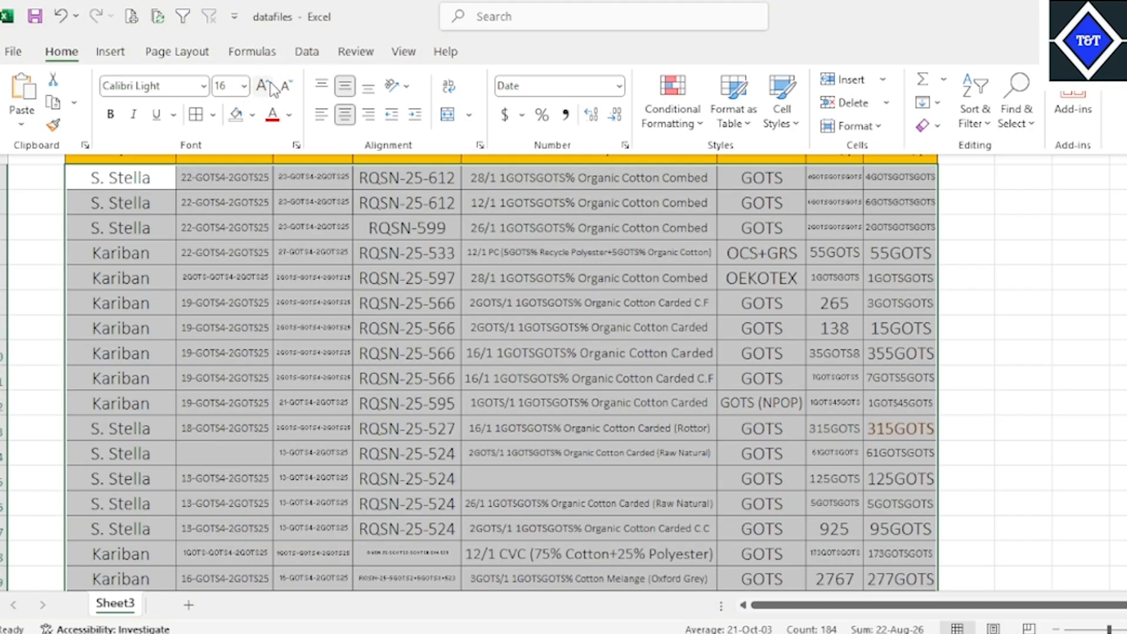
left_click(493, 264)
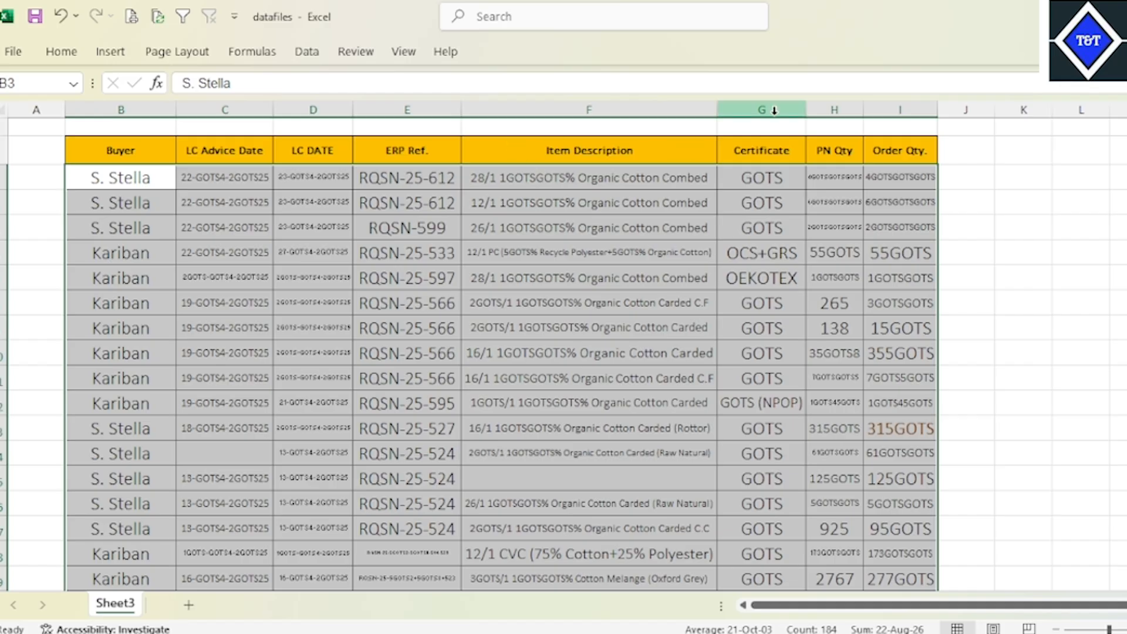
- Widen the Item Description and Certificate columns to fit the enlarged text
left_click_drag(717, 110, 861, 111)
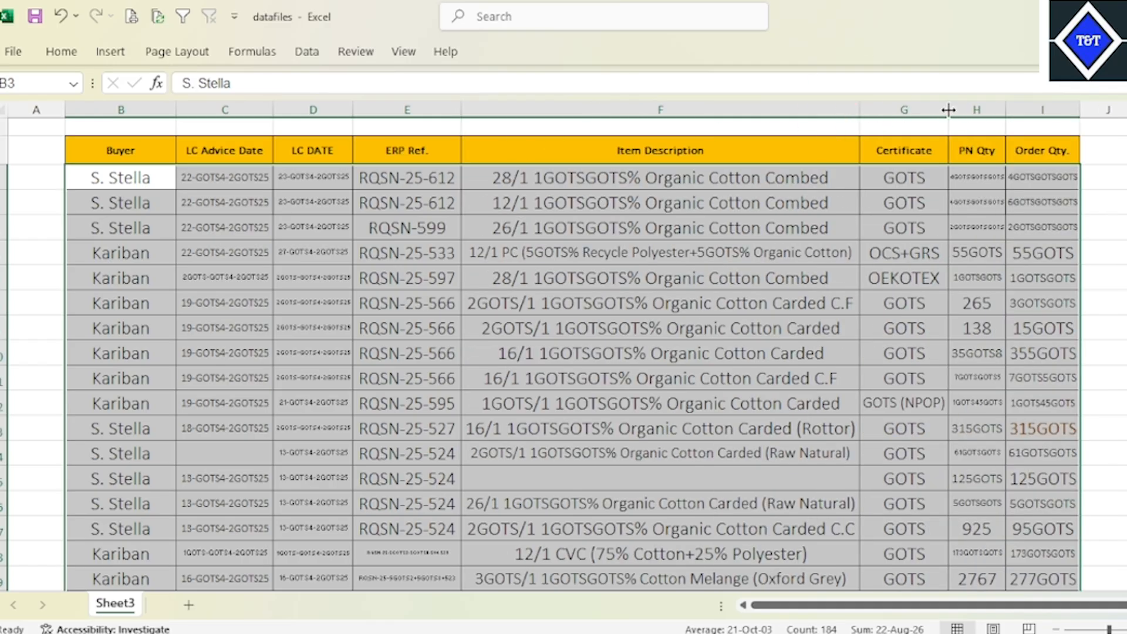
left_click_drag(949, 109, 982, 110)
left_click_drag(862, 117, 892, 111)
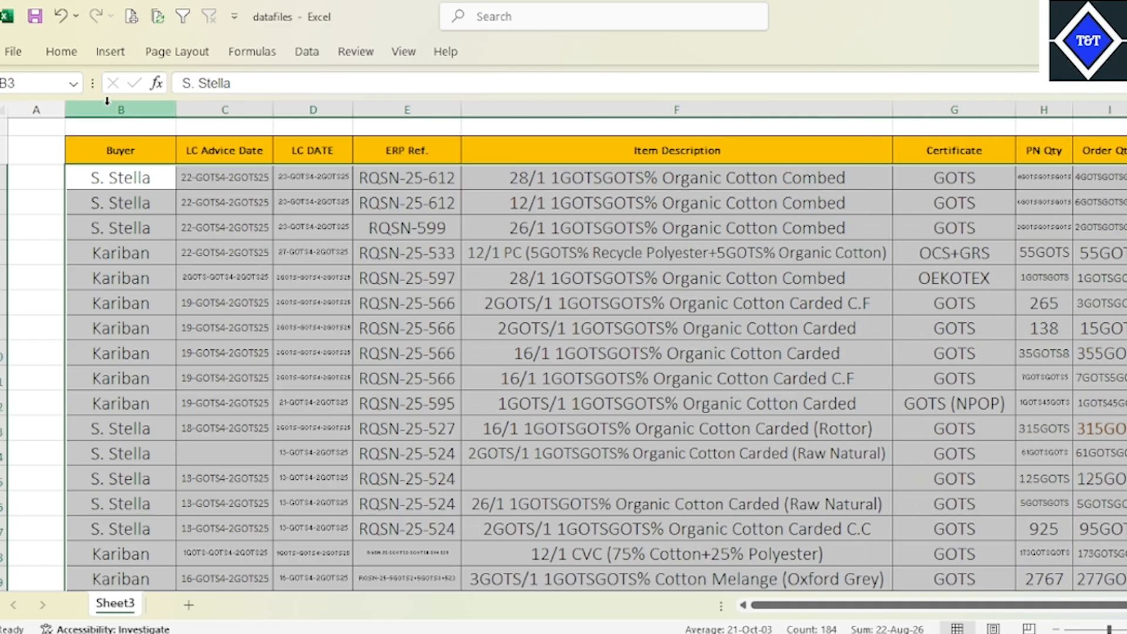
- Delete the empty column A in front of the Buyer column
left_click(24, 108)
key("ctrl+KP_Subtract")
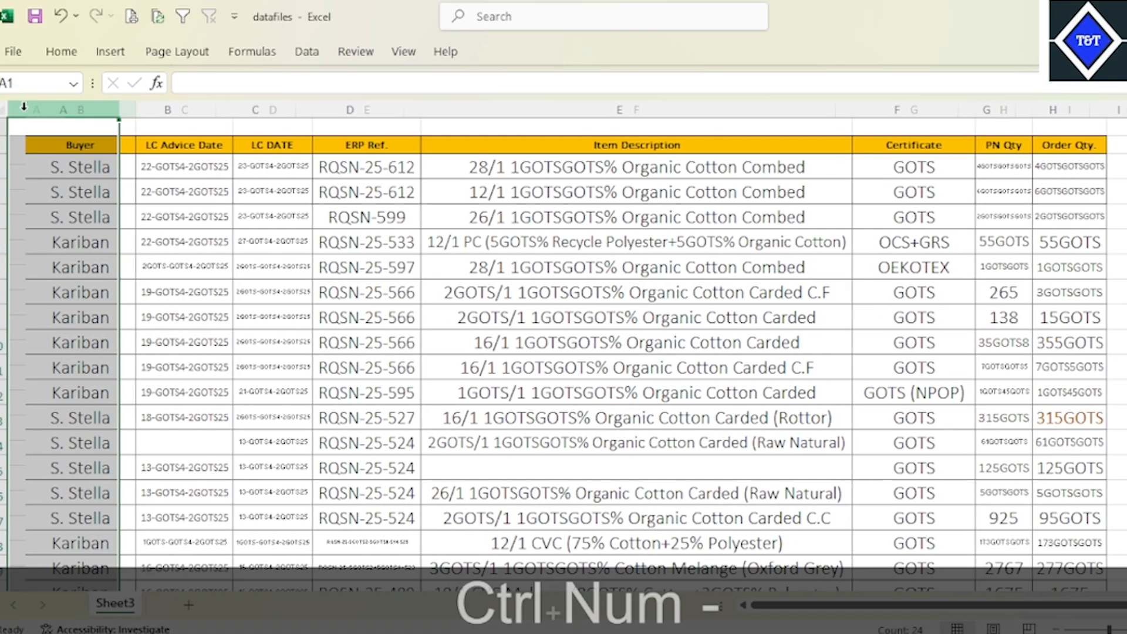
left_click(428, 310)
left_click(122, 282)
left_click(352, 296)
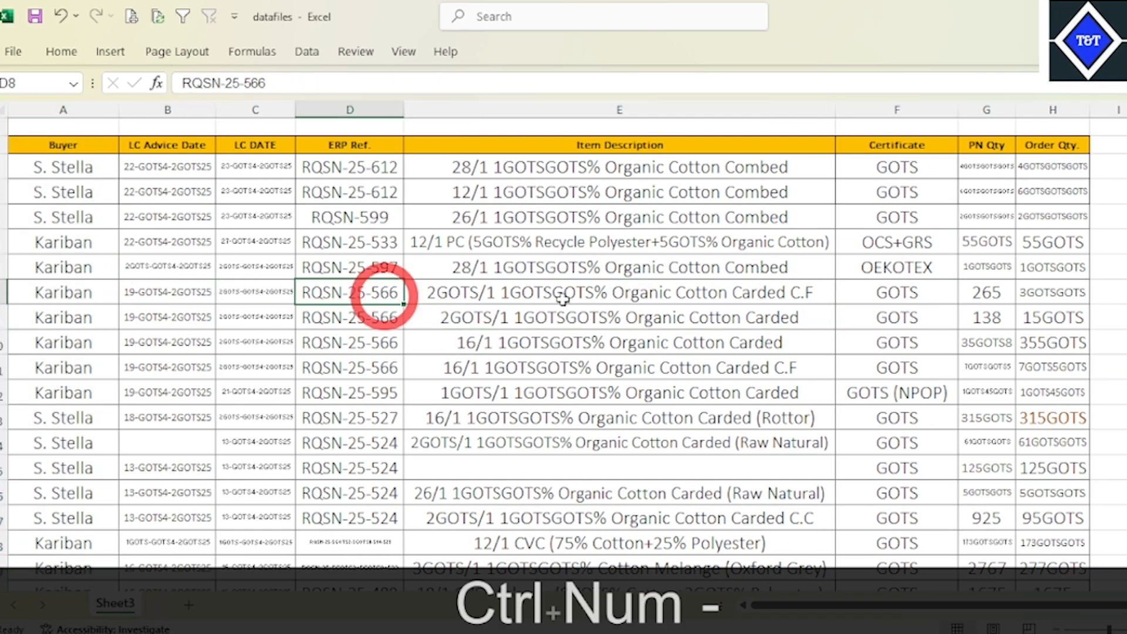
left_click(774, 309)
- Widen the LC DATE column so its enlarged entries fit, and look through the table rows
left_click(253, 193)
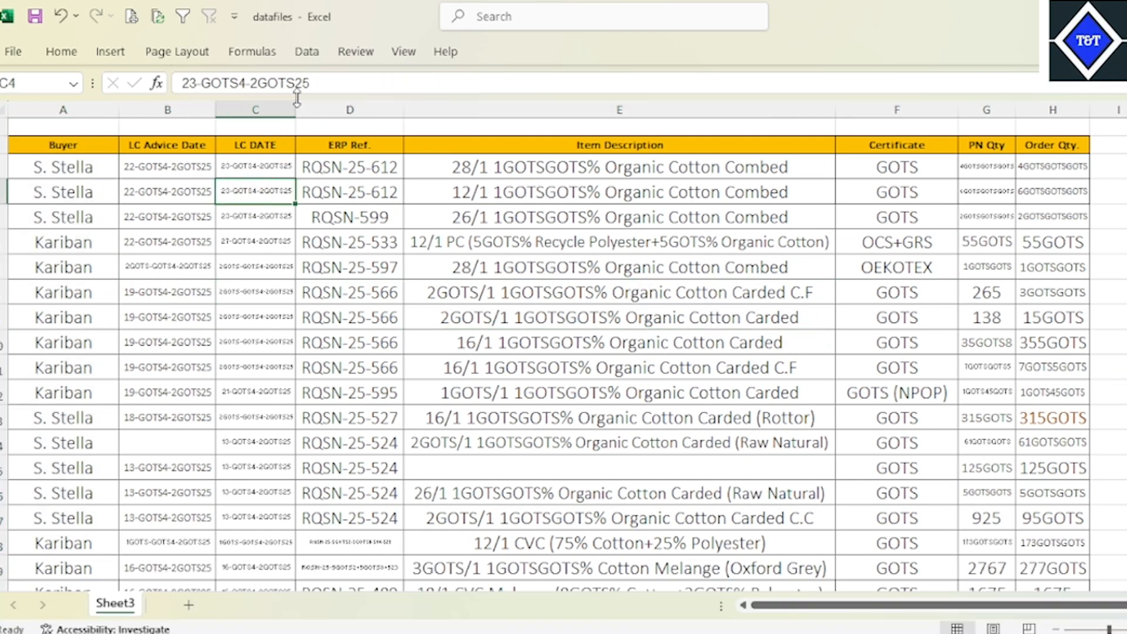
left_click_drag(295, 103, 392, 112)
left_click(628, 263)
left_click(717, 342)
scroll(557, 420, "down", 3)
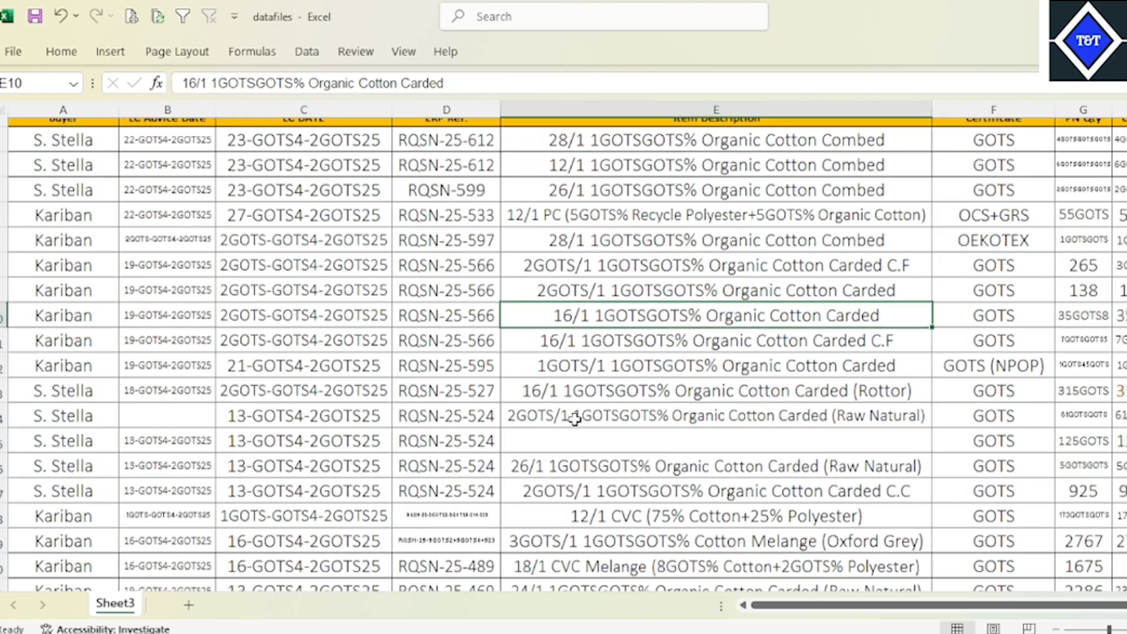
scroll(535, 420, "down", 3)
scroll(352, 395, "up", 5)
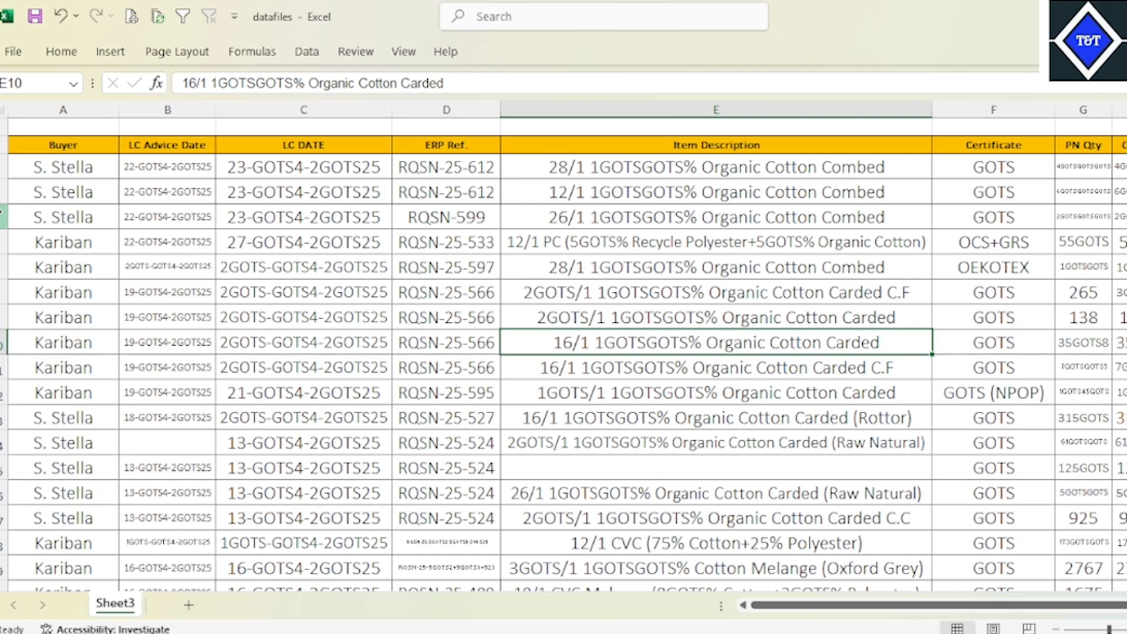
- Increase the row height of all data rows below the header
left_click_drag(2, 160, 7, 587)
scroll(607, 514, "up", 3)
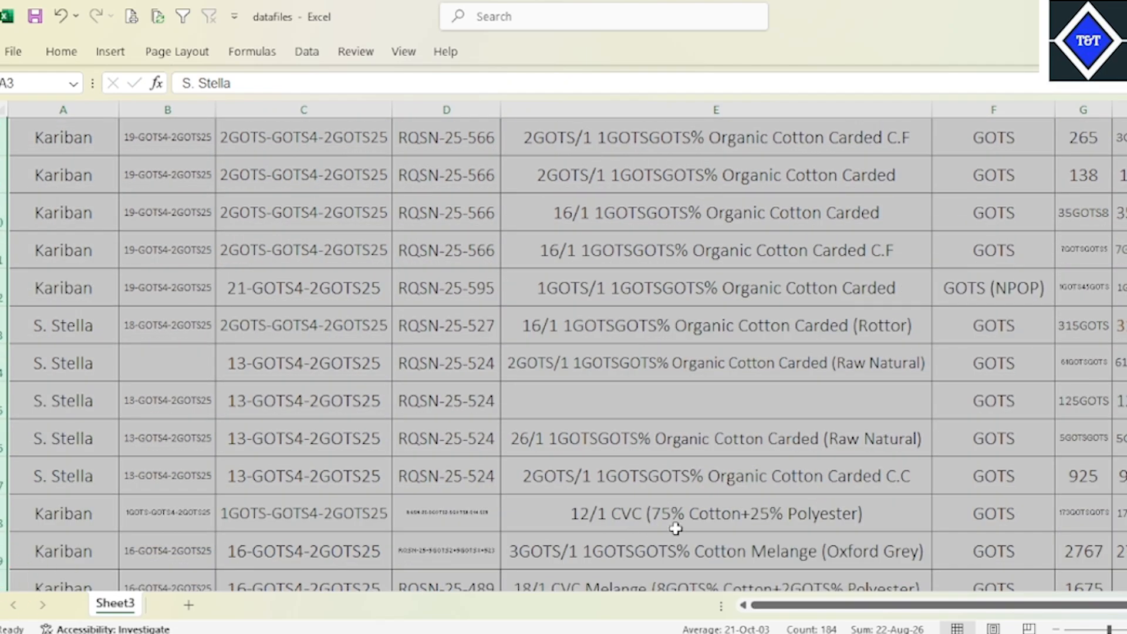
left_click(566, 490)
left_click(935, 477)
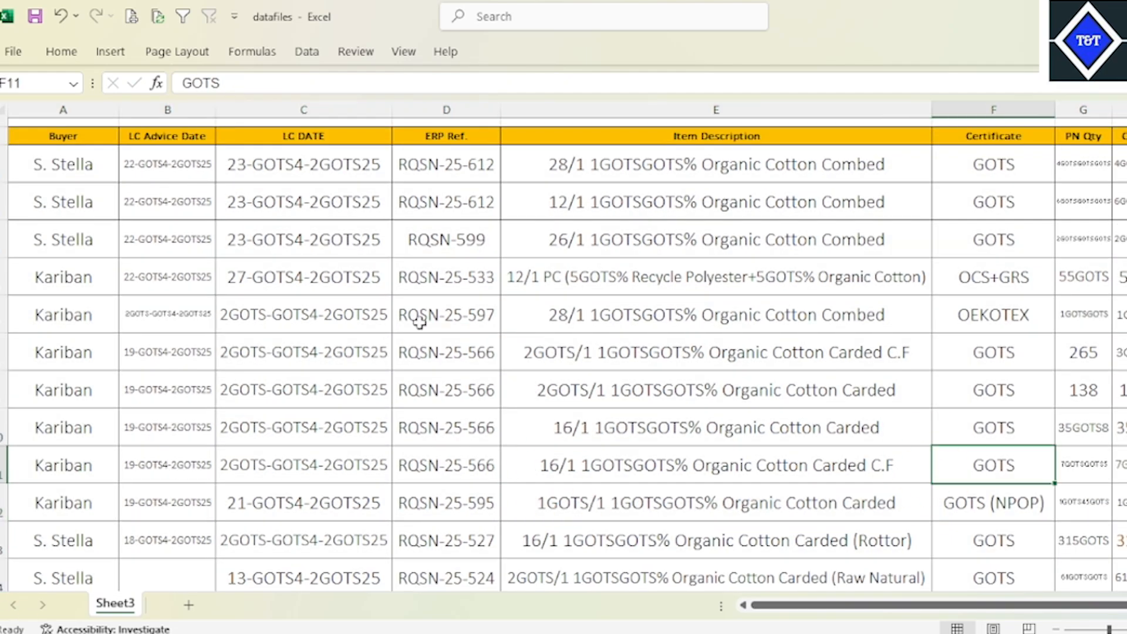
- Open the Go To Special options from the Go To dialog and dismiss them without selecting anything
left_click(75, 55)
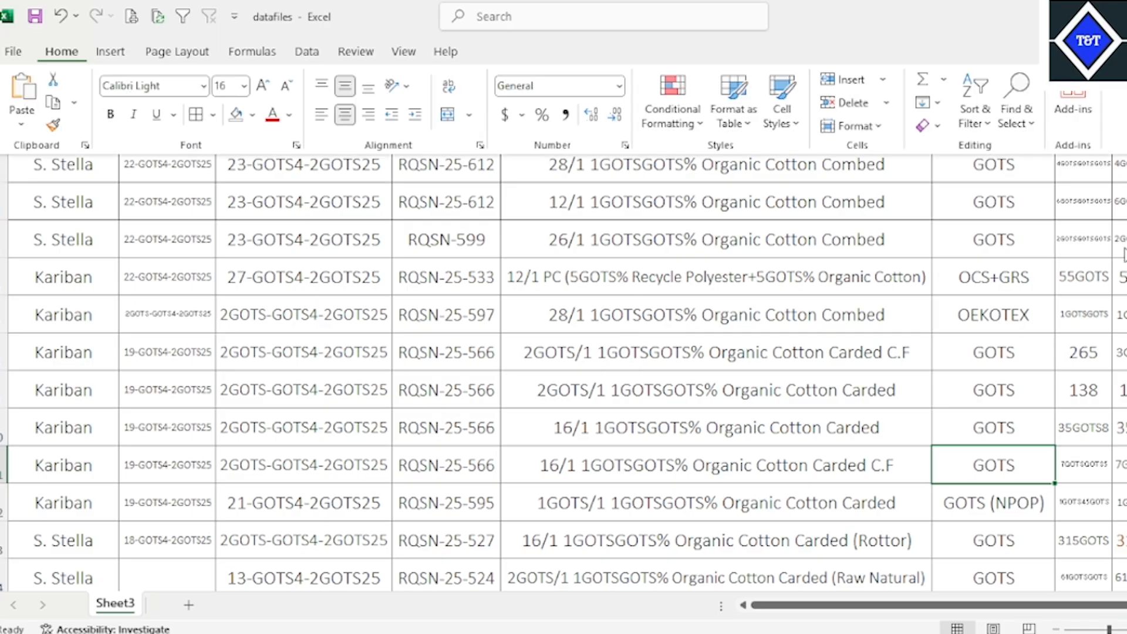
left_click(1016, 117)
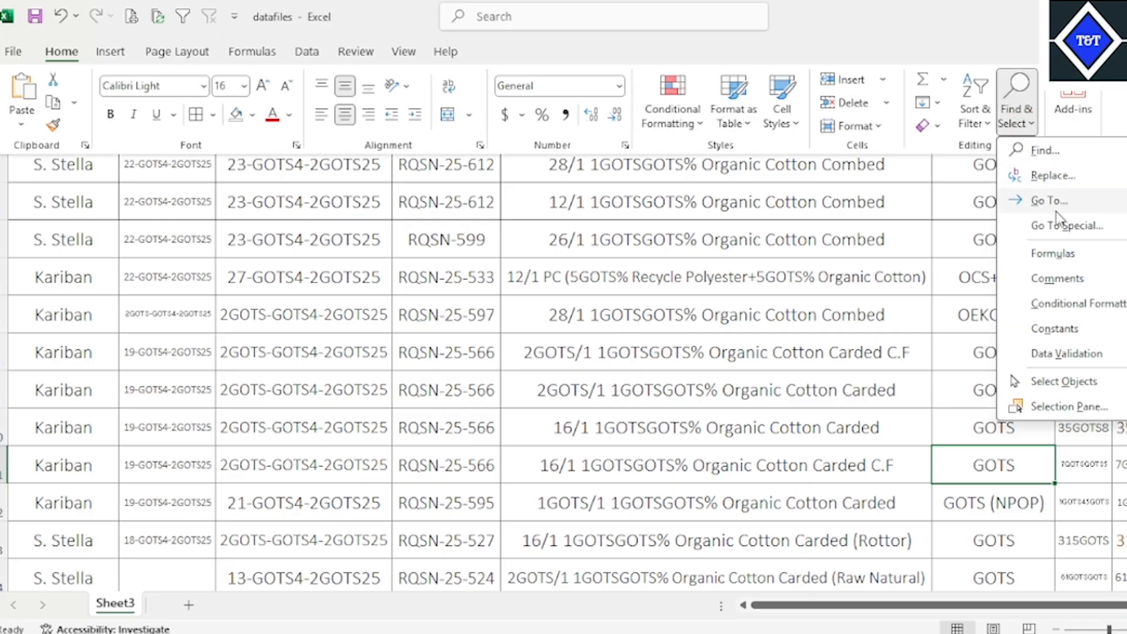
left_click(592, 300)
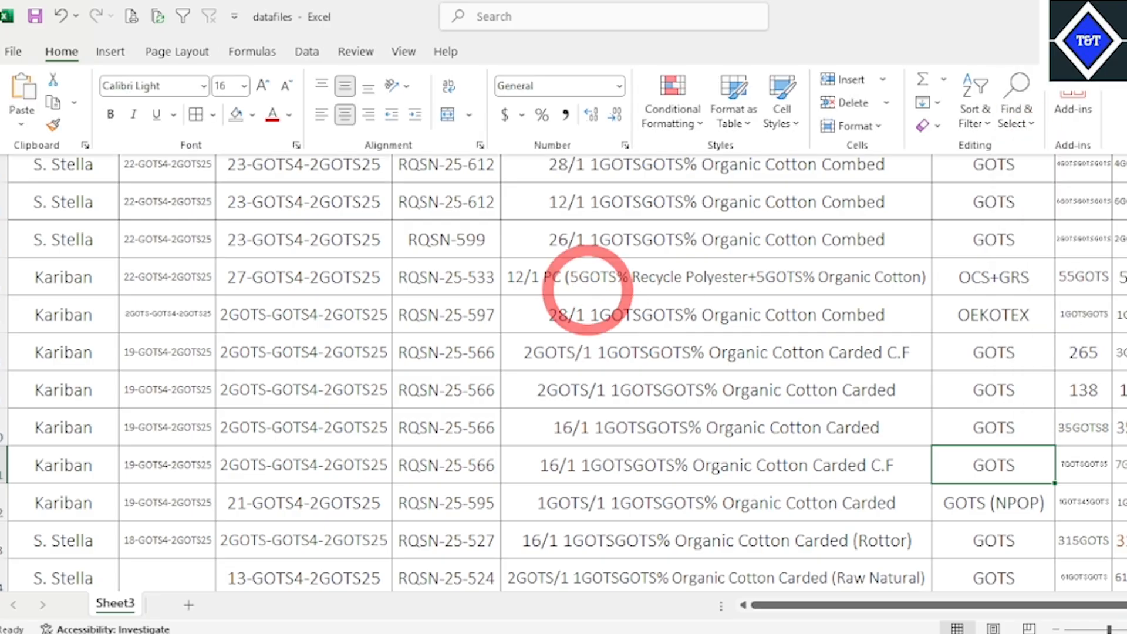
left_click(1004, 120)
left_click(1048, 201)
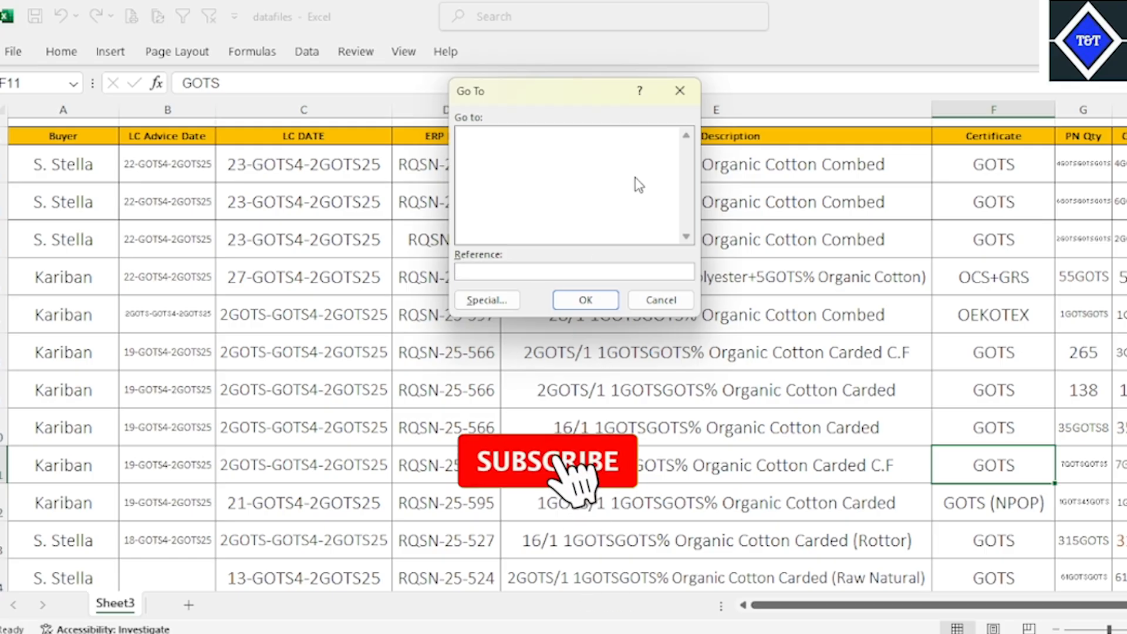
left_click(480, 300)
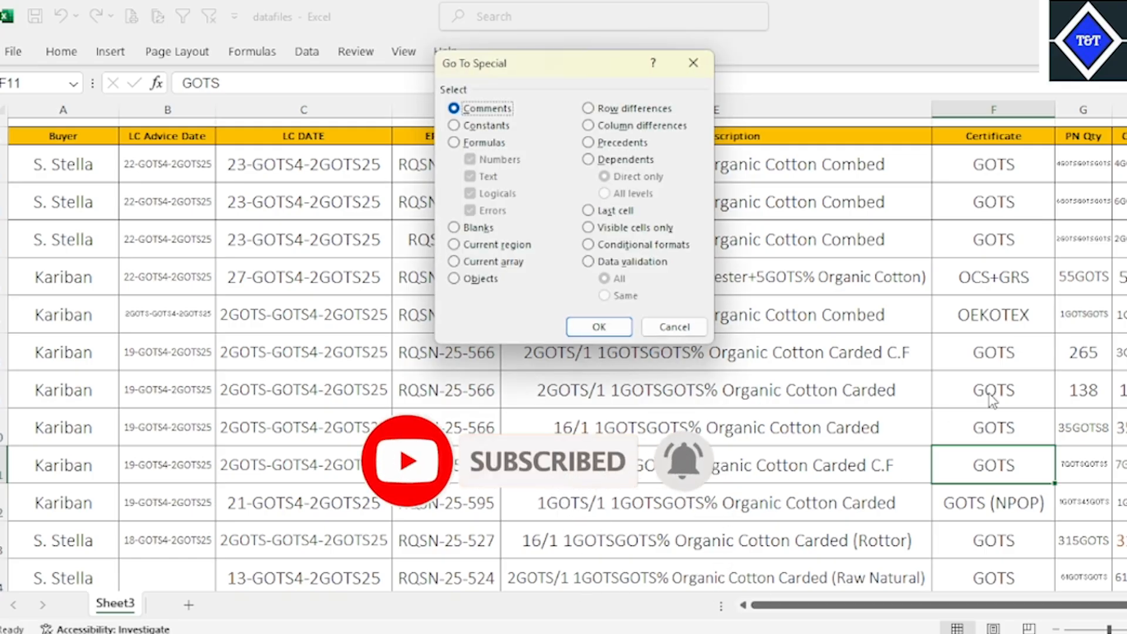
left_click(673, 326)
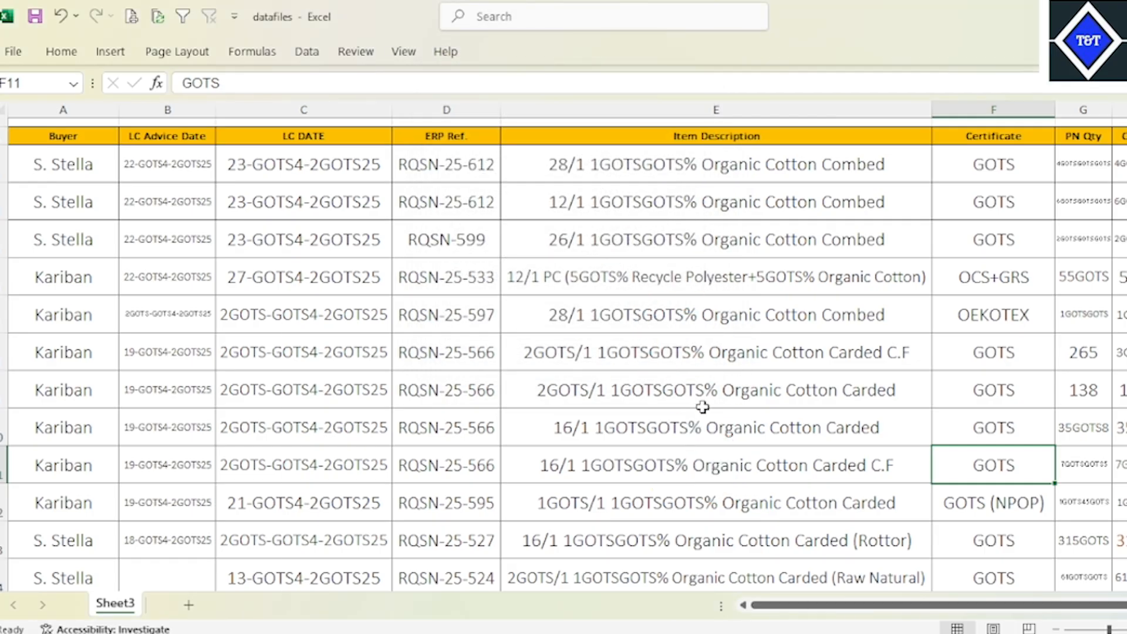
- Select all data rows of the table below the header, from A3 to H25
scroll(702, 407, "down", 2)
left_click(581, 369)
scroll(579, 367, "up", 3)
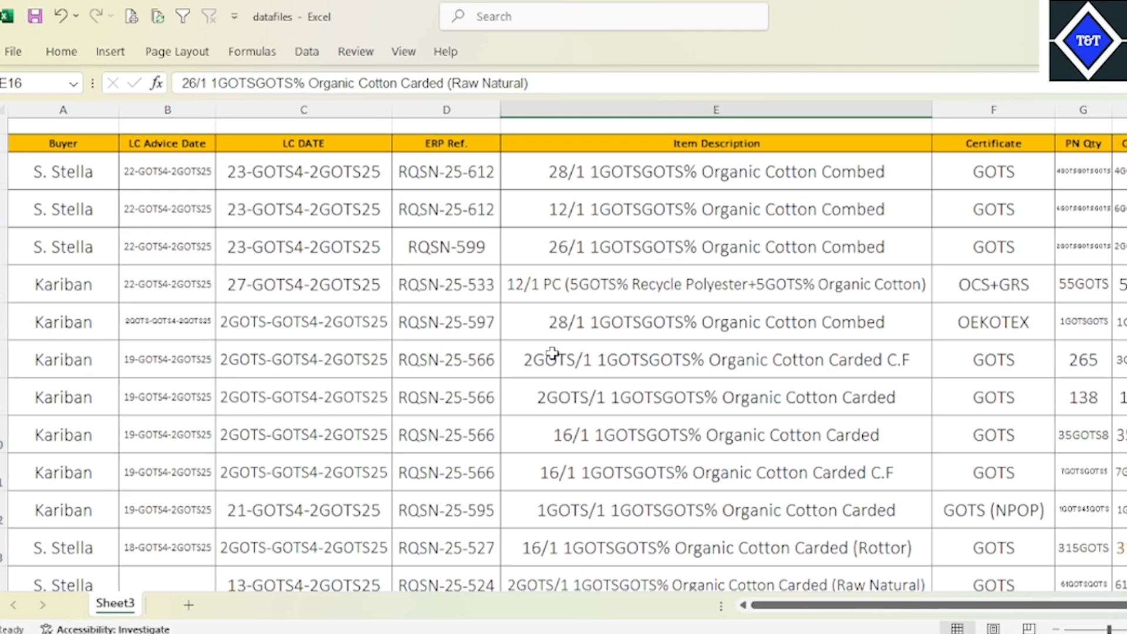
left_click_drag(63, 176, 1039, 520)
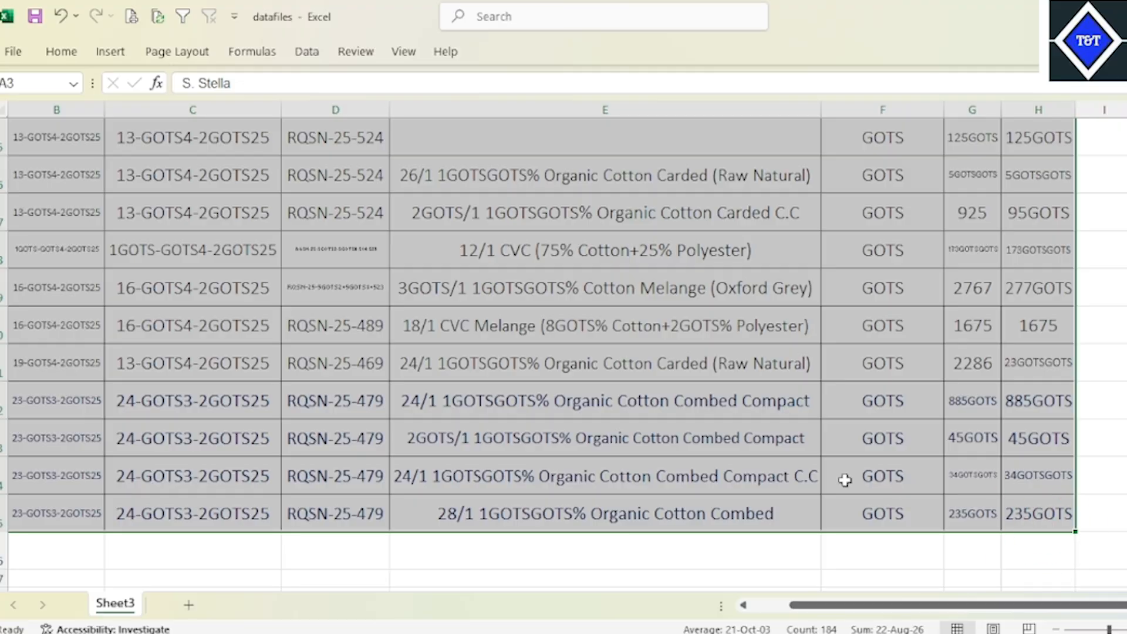
- Look at the Go To dialog and the Find & Select commands without running any of them
key("ctrl+g")
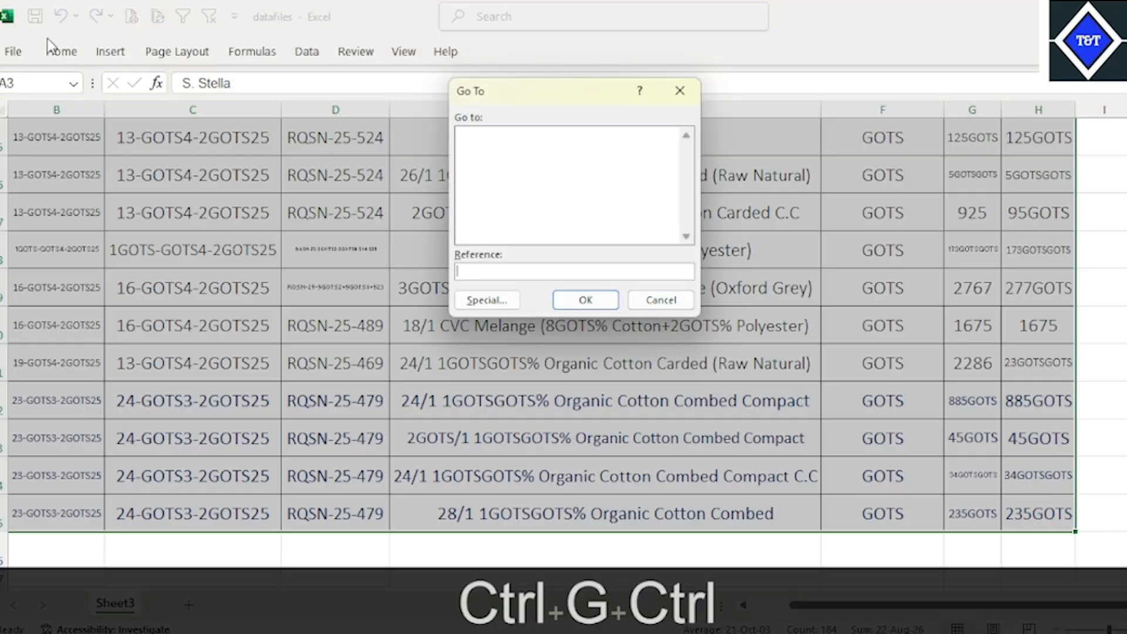
left_click(660, 300)
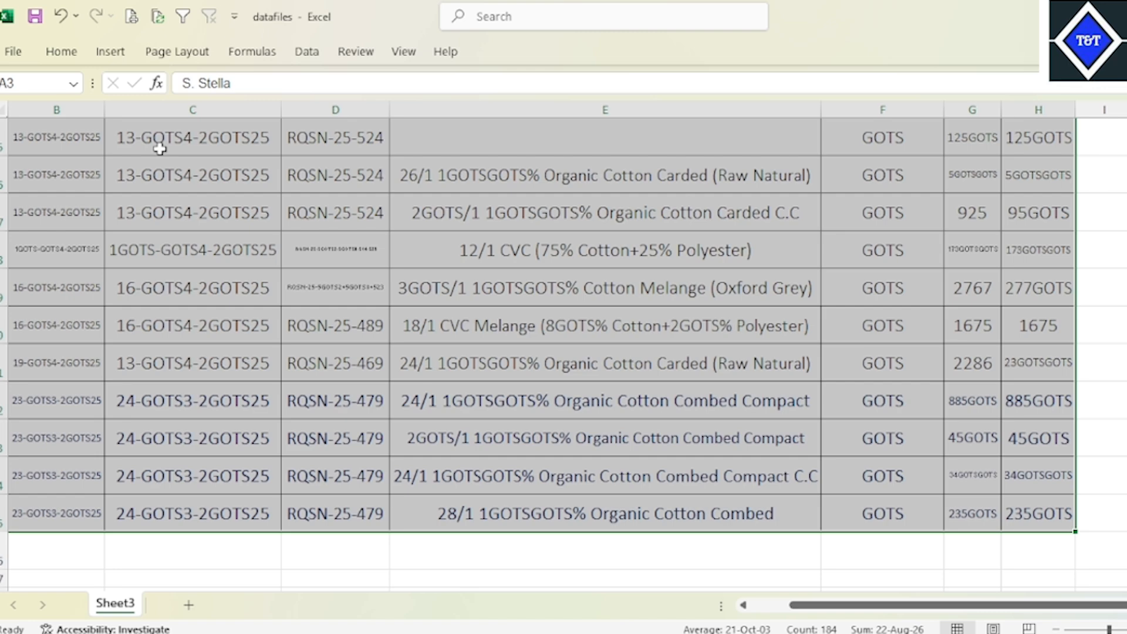
left_click(61, 52)
left_click(1015, 106)
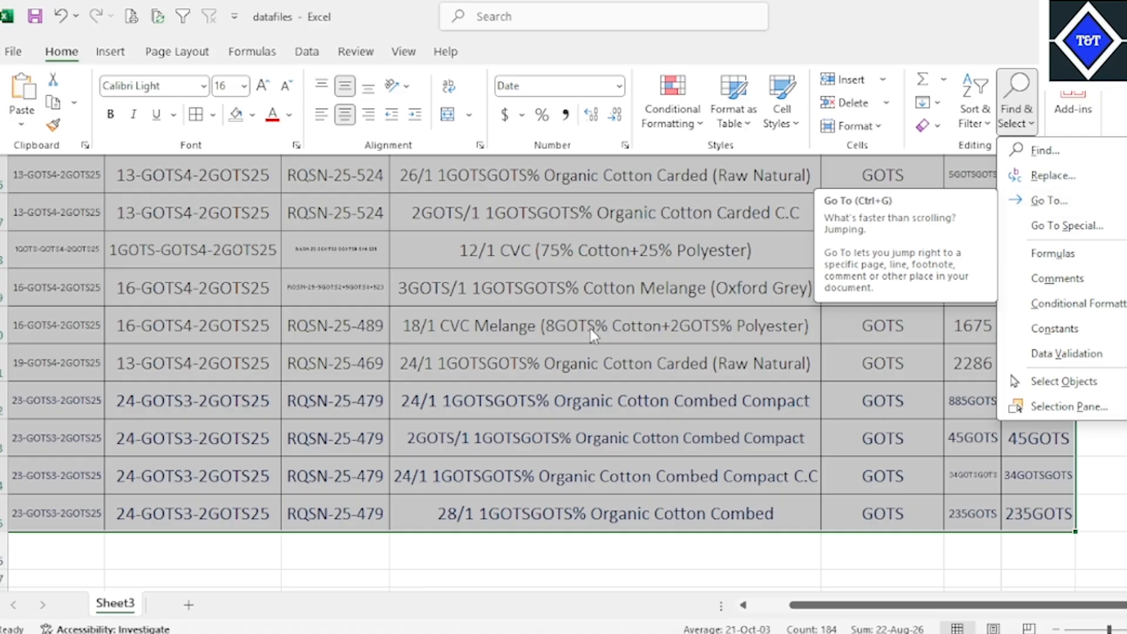
left_click(393, 377)
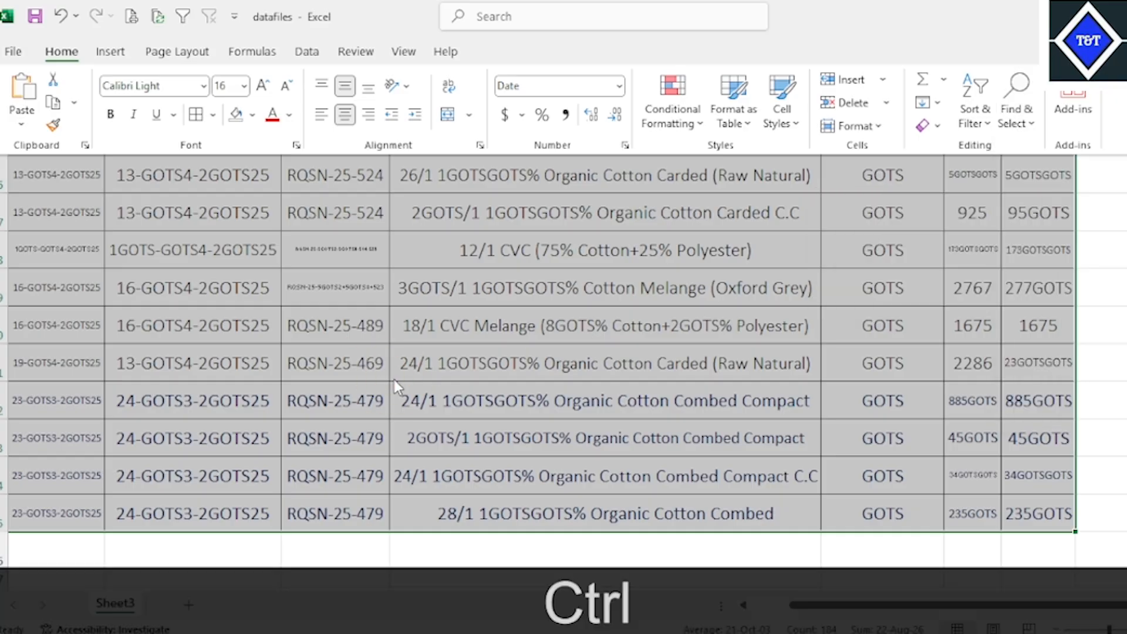
- Try to select the blank cells within the selected data rows using the Blanks option of Go To Special
key("ctrl+g")
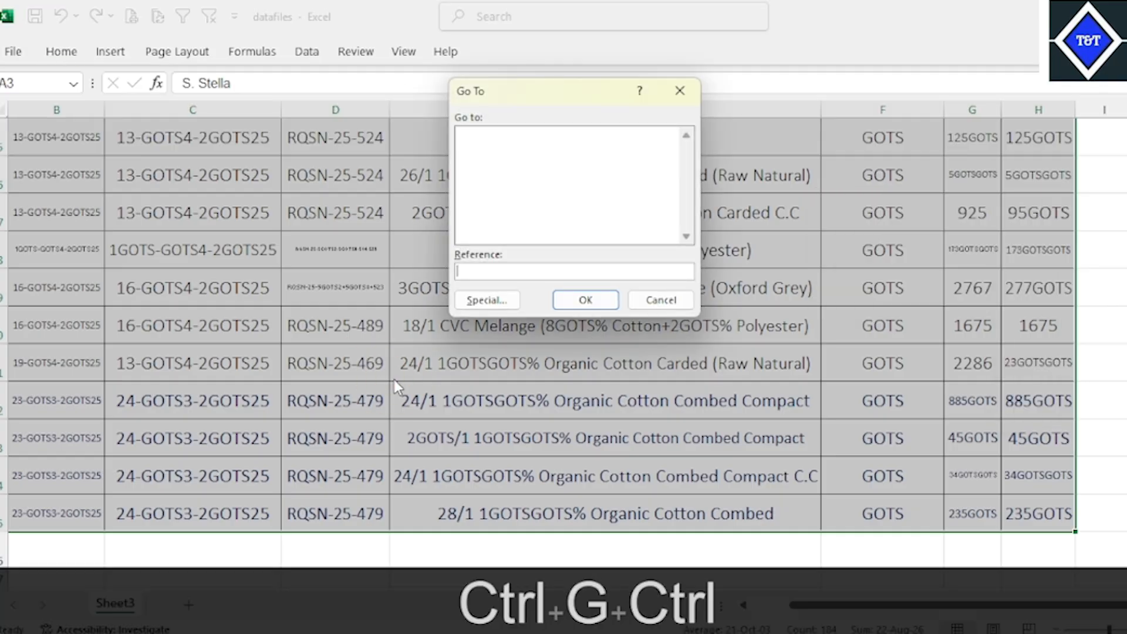
left_click(487, 300)
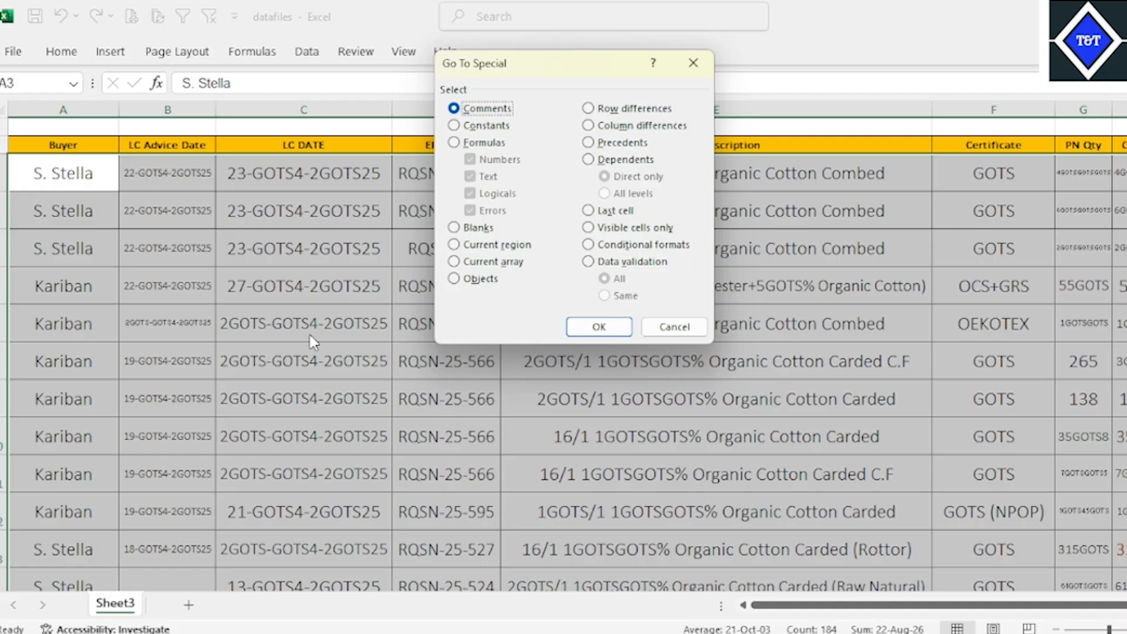
left_click(454, 228)
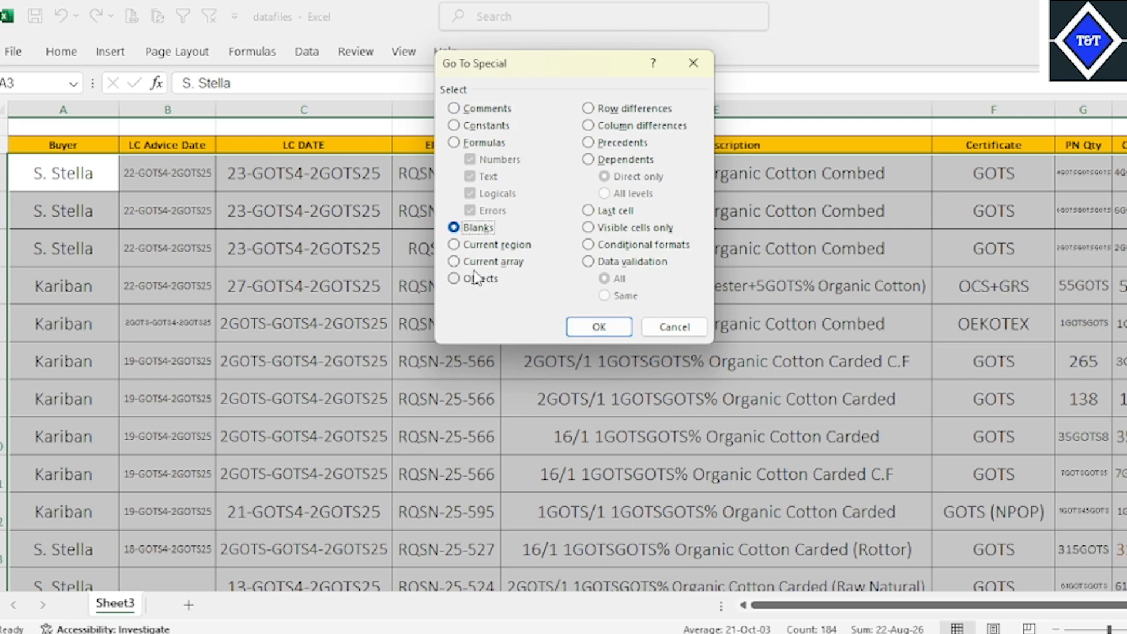
left_click(591, 326)
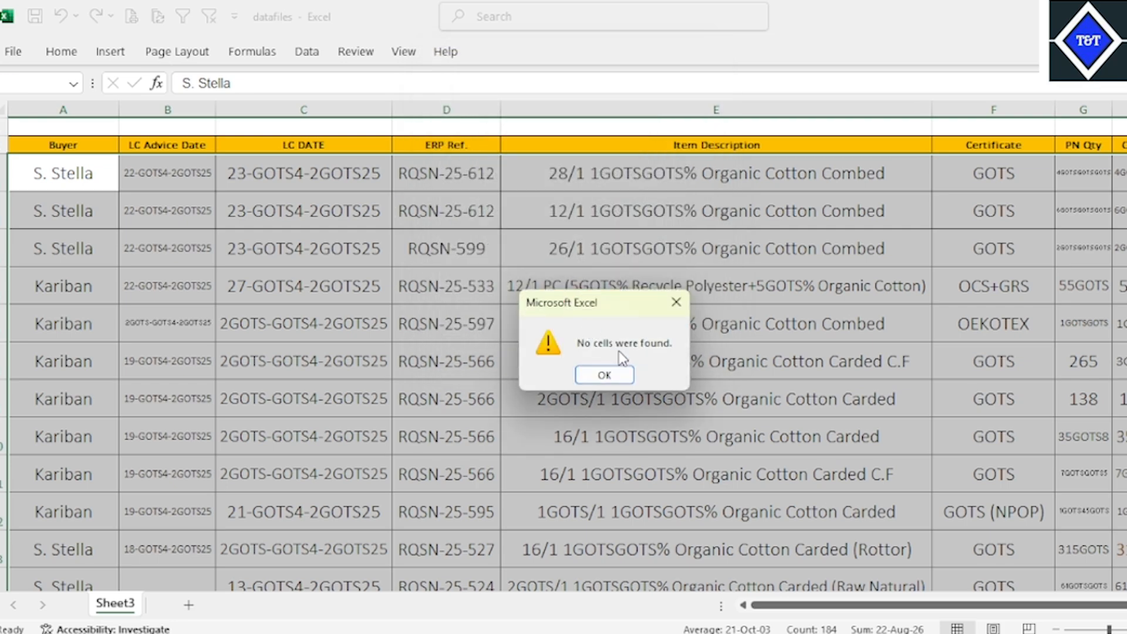
left_click(605, 375)
- Examine the seemingly empty Item Description cell E15 to check whether it really is blank
scroll(744, 365, "down", 2)
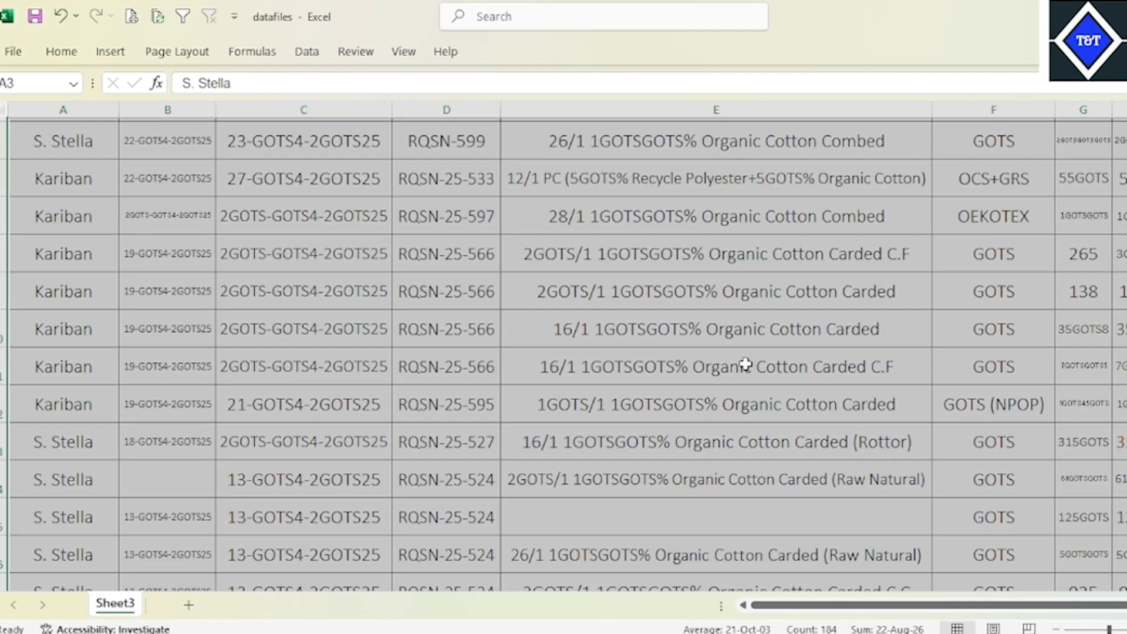
left_click(656, 402)
scroll(808, 385, "down", 1)
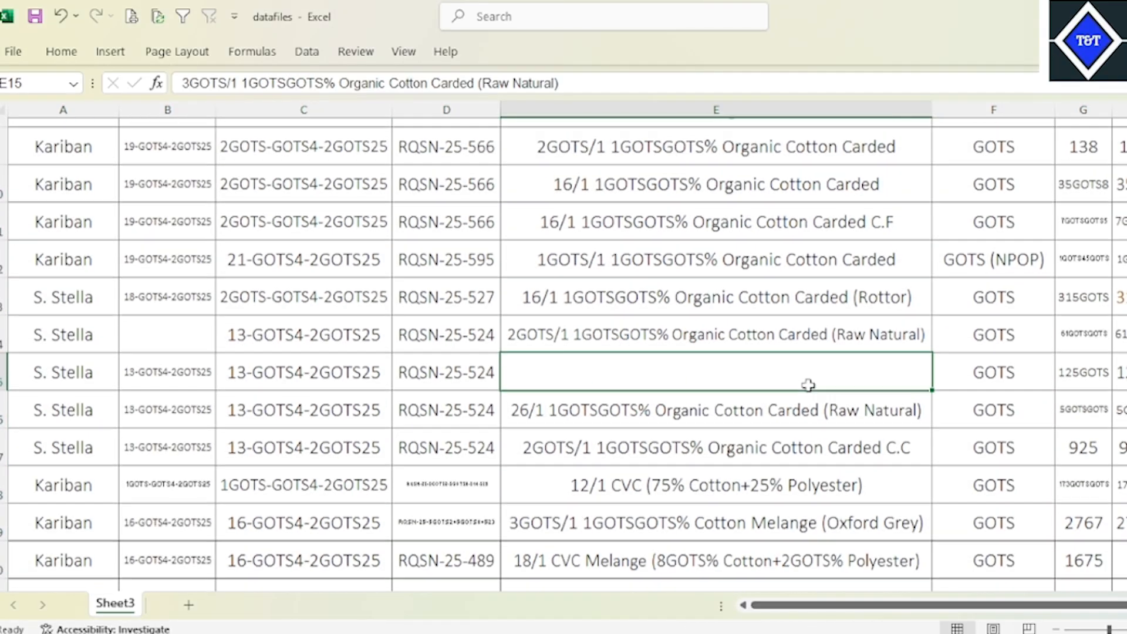
left_click(717, 429)
left_click(751, 370)
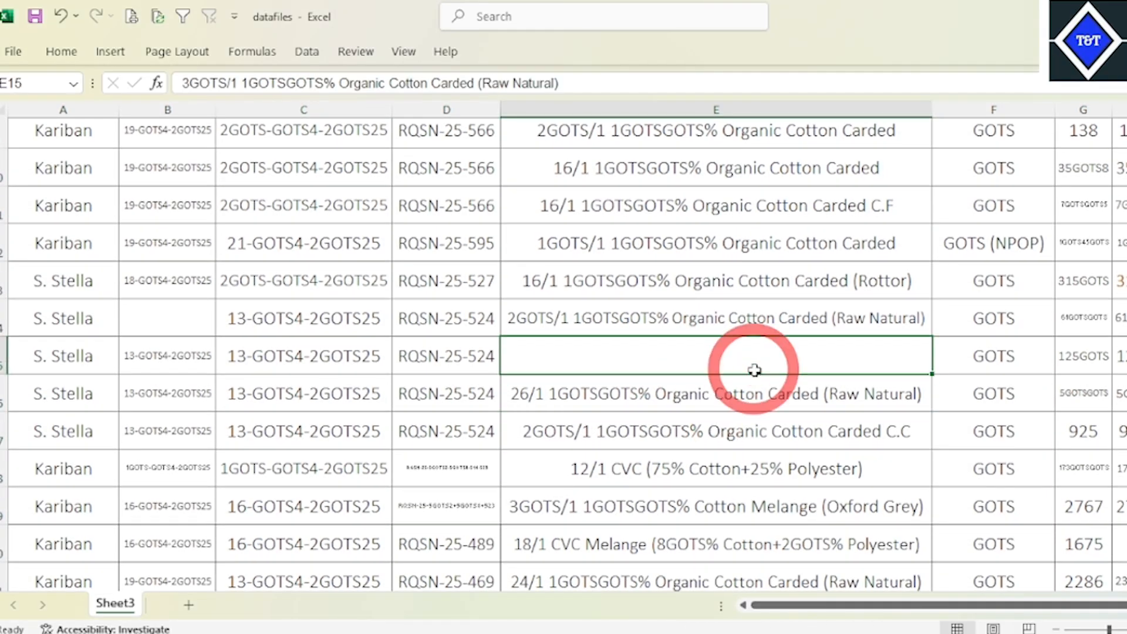
scroll(647, 355, "up", 2)
scroll(646, 355, "up", 1)
scroll(654, 352, "down", 5)
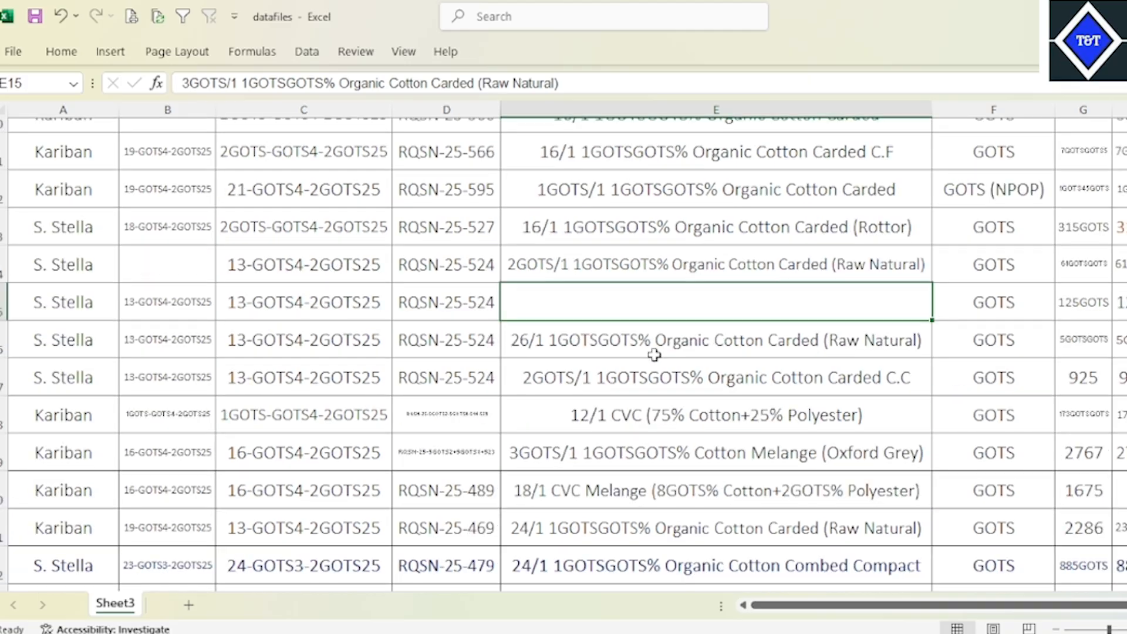
- Inspect the empty cells below the table, clearing D27 and selecting the block B26:E32
left_click(437, 421)
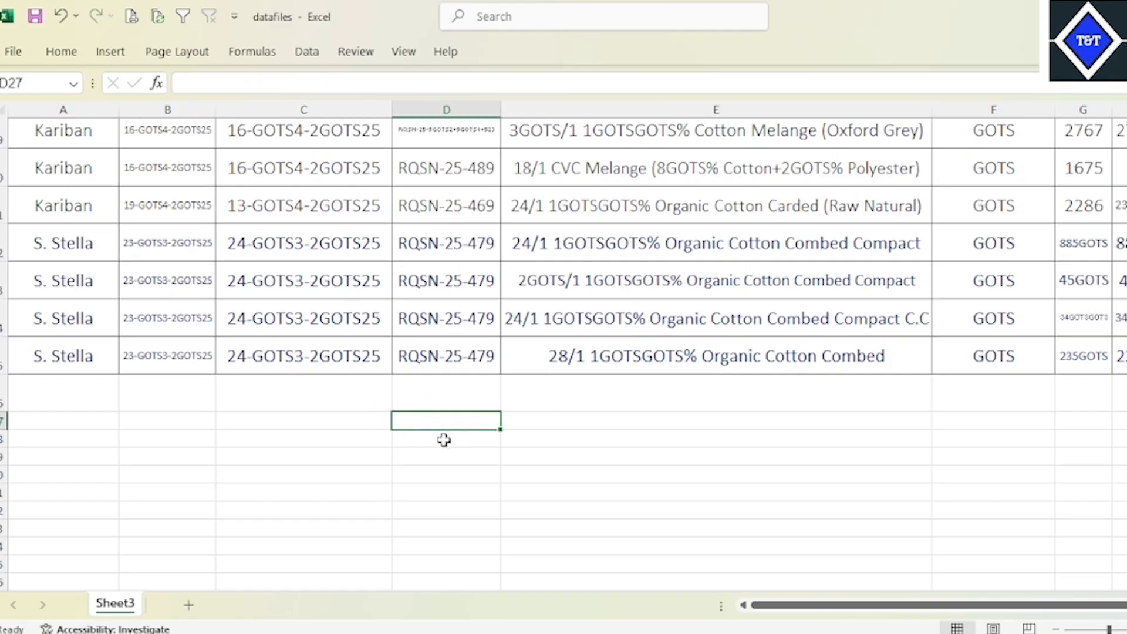
left_click(551, 445)
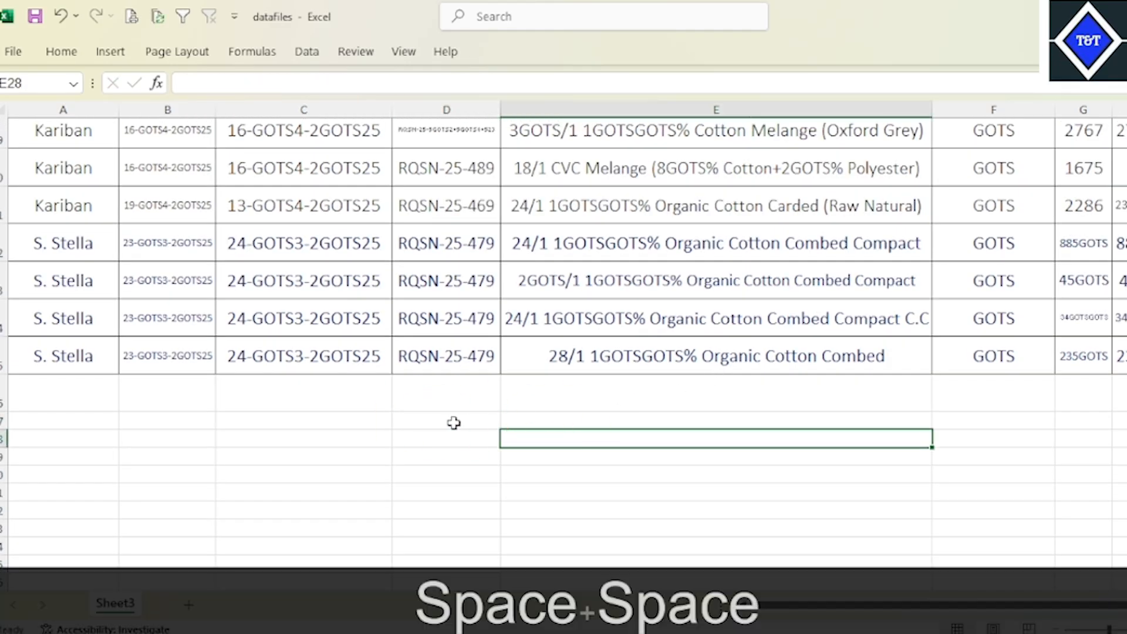
left_click(454, 422)
key("Delete")
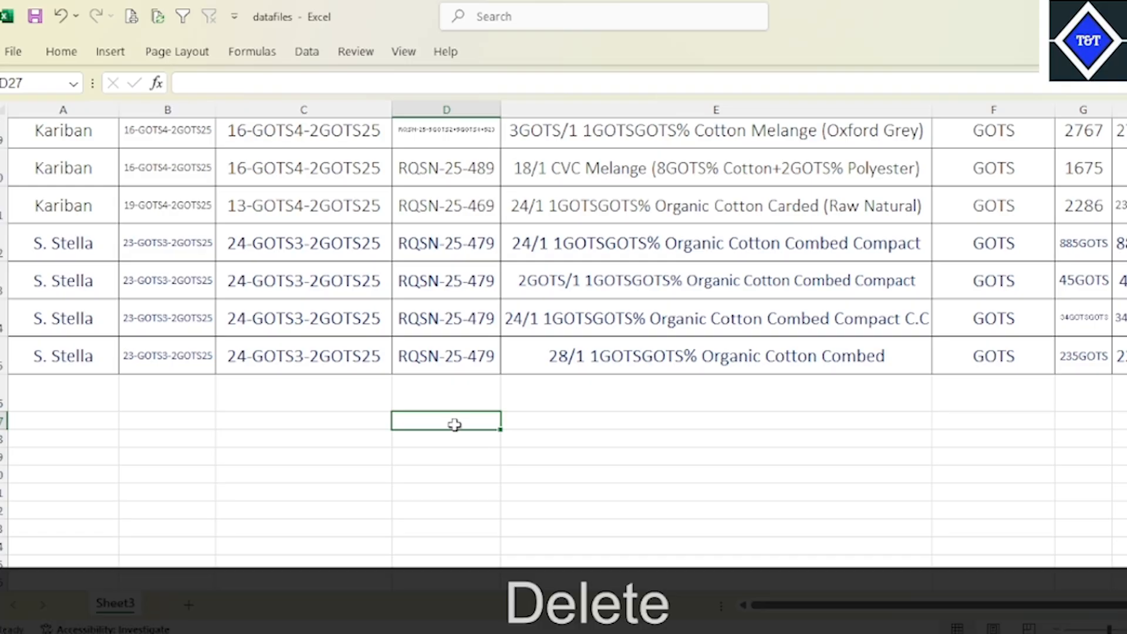
left_click(477, 468)
left_click(157, 402)
left_click_drag(157, 402, 750, 511)
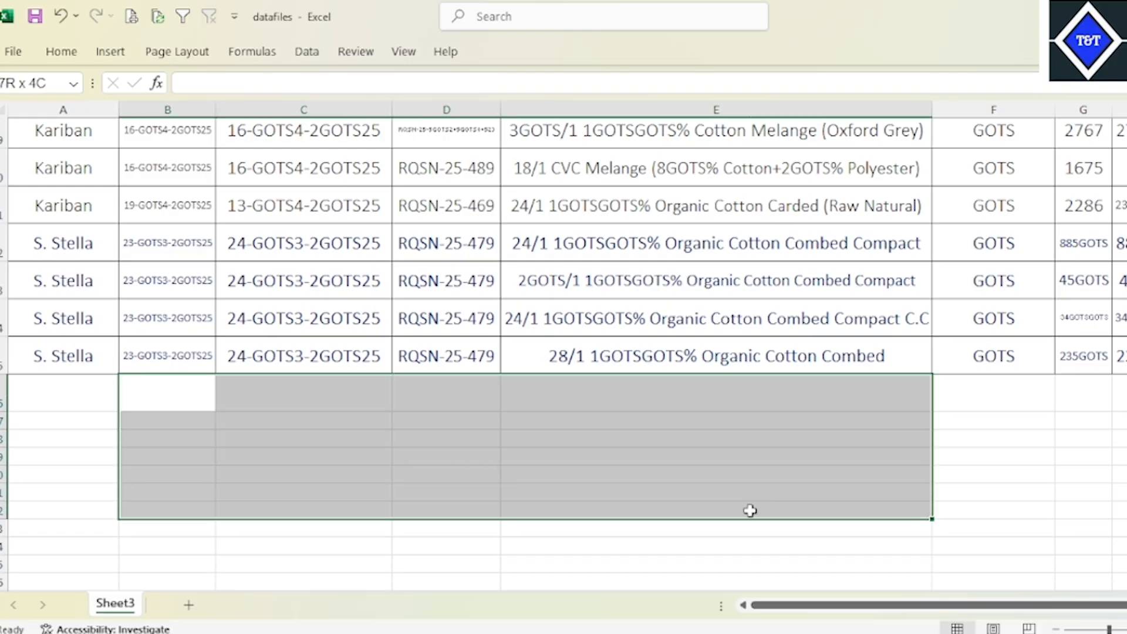
- Return to cell E15 and widen the Item Description column, leaving all cell contents in place
scroll(712, 441, "up", 2)
left_click(656, 155)
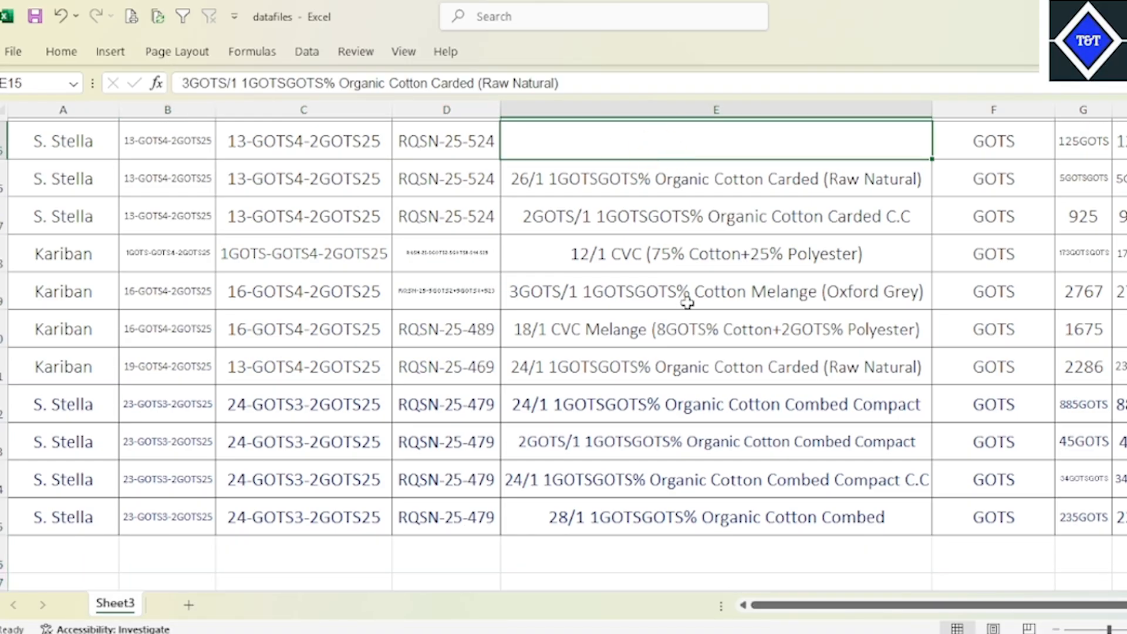
scroll(687, 303, "up", 2)
left_click(744, 376)
left_click(776, 301)
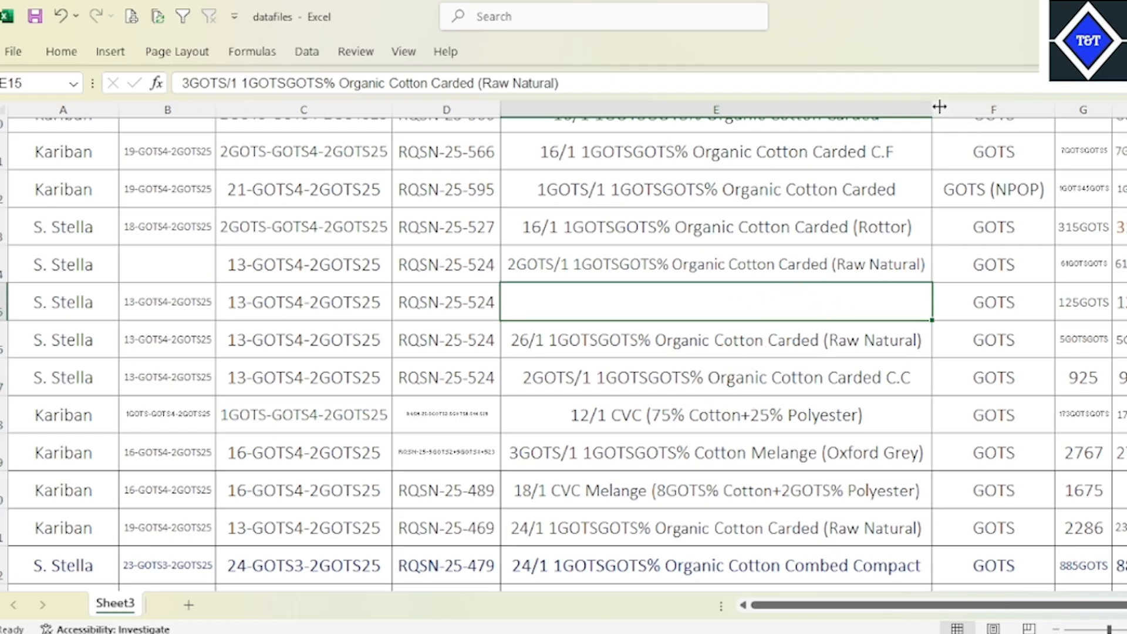
left_click_drag(939, 106, 1023, 107)
left_click_drag(787, 321, 770, 347)
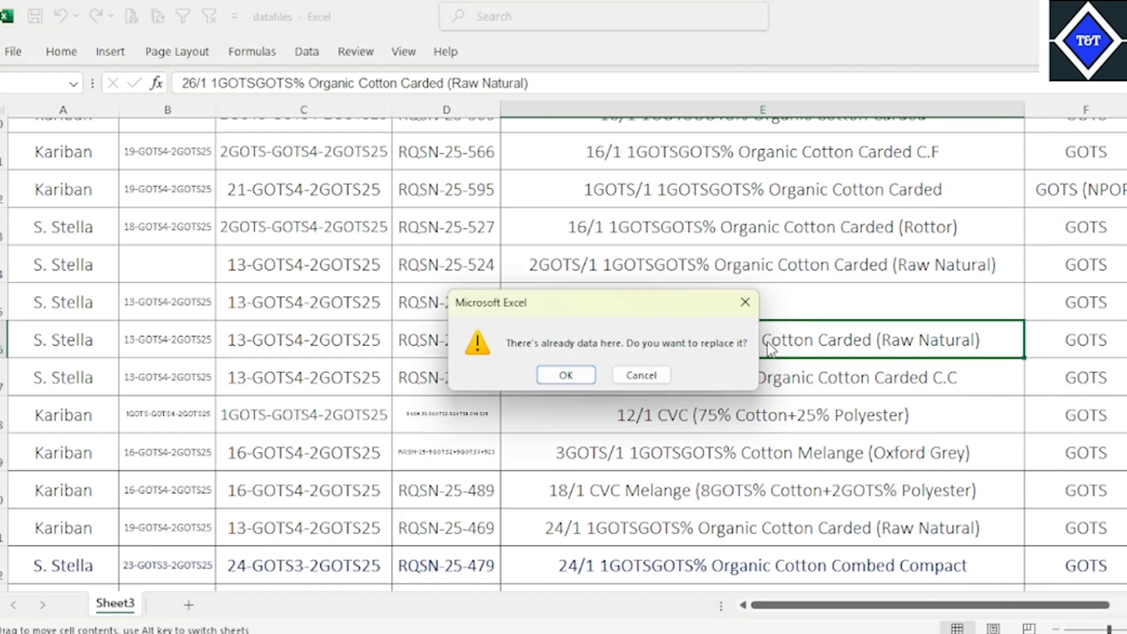
left_click(745, 302)
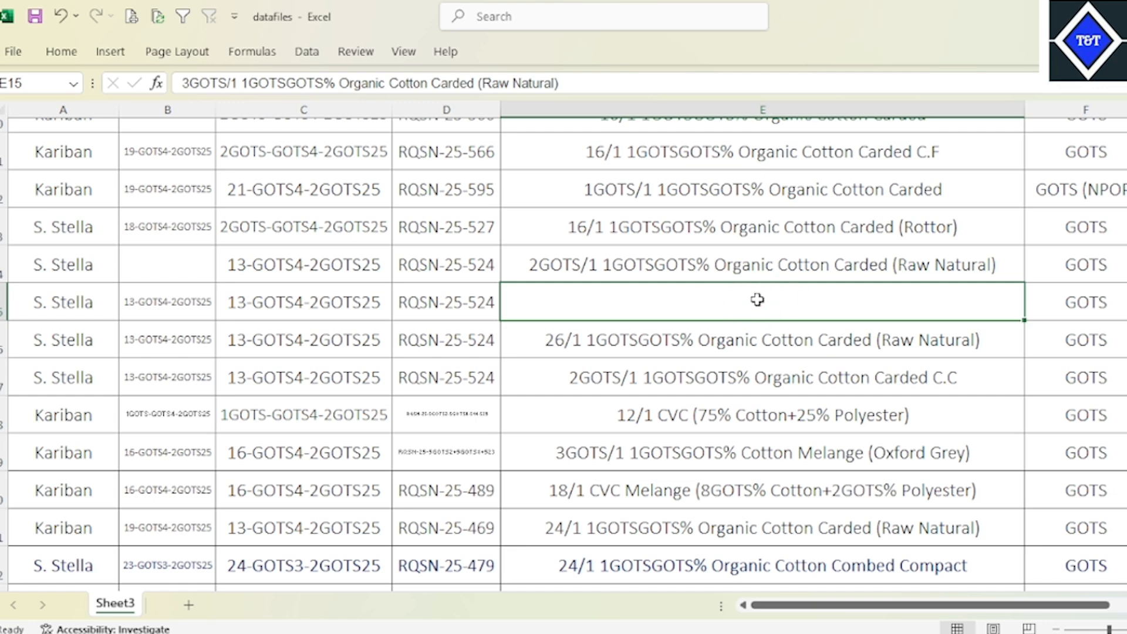
- Clear the hidden text from the Item Description cell E15
key("Delete")
left_click(778, 379)
left_click(669, 304)
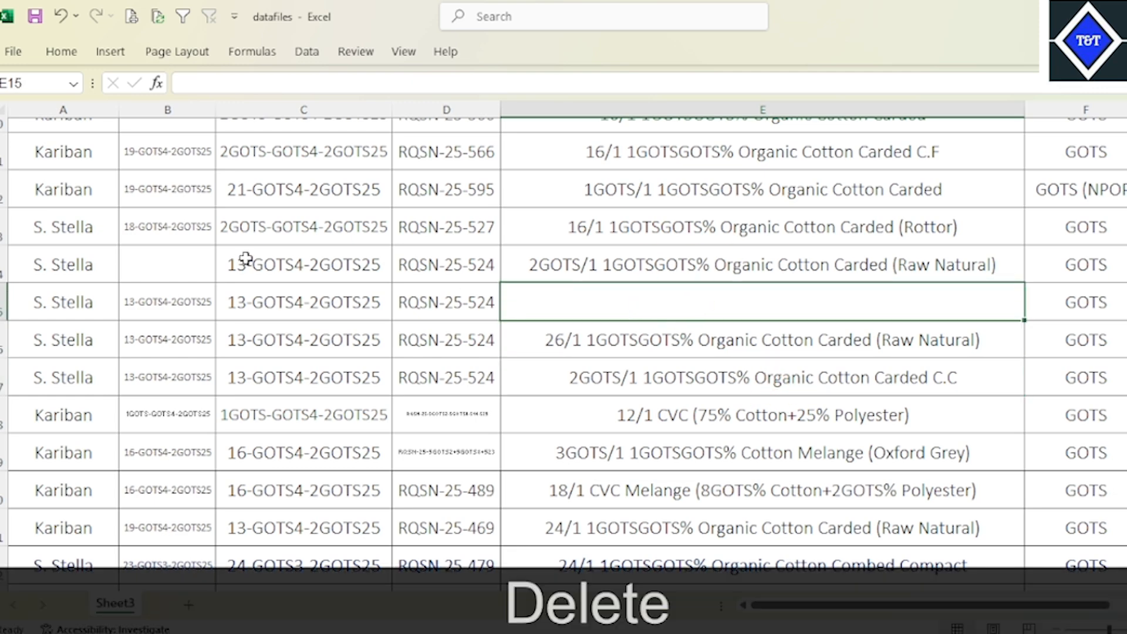
- Compare cells B14 and E15, and set the font color of B14 to Automatic
left_click(153, 262)
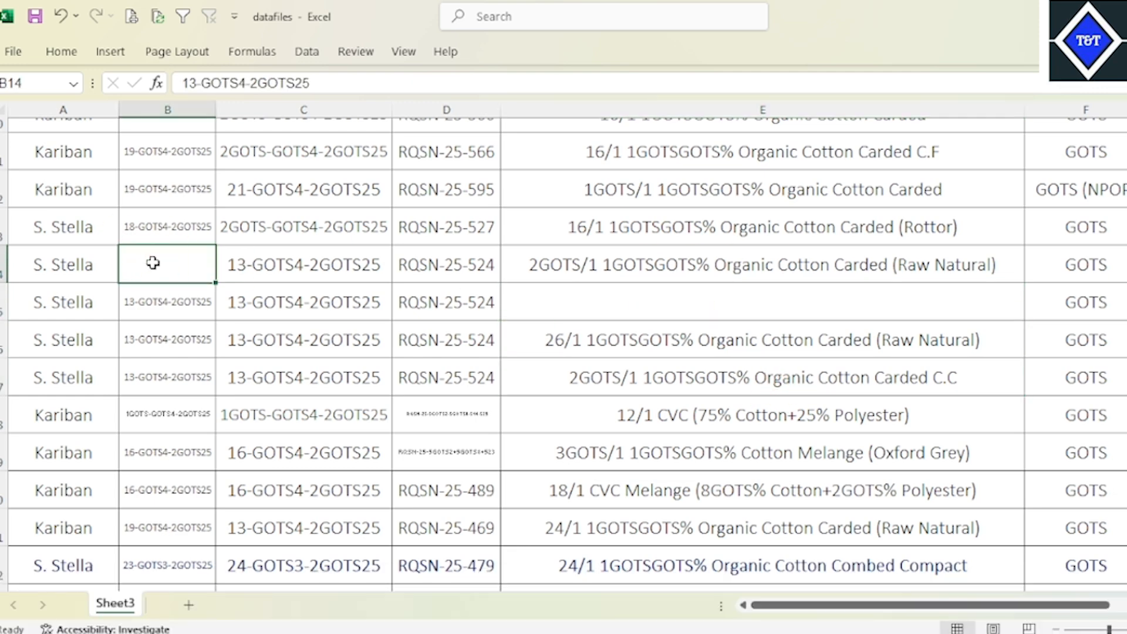
left_click(694, 312)
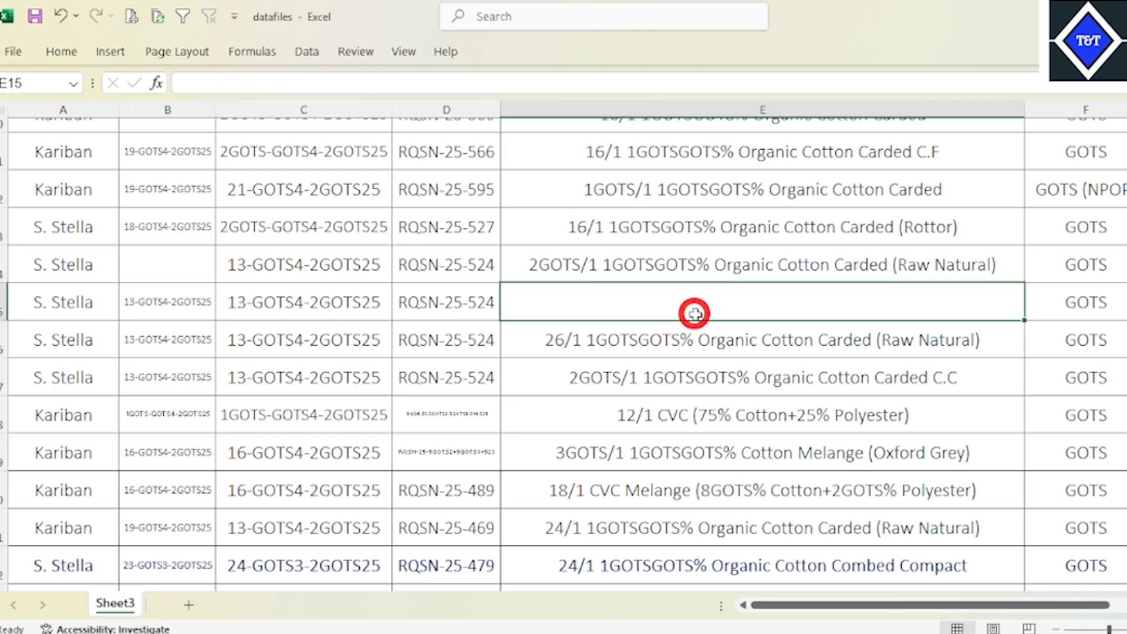
left_click(170, 263)
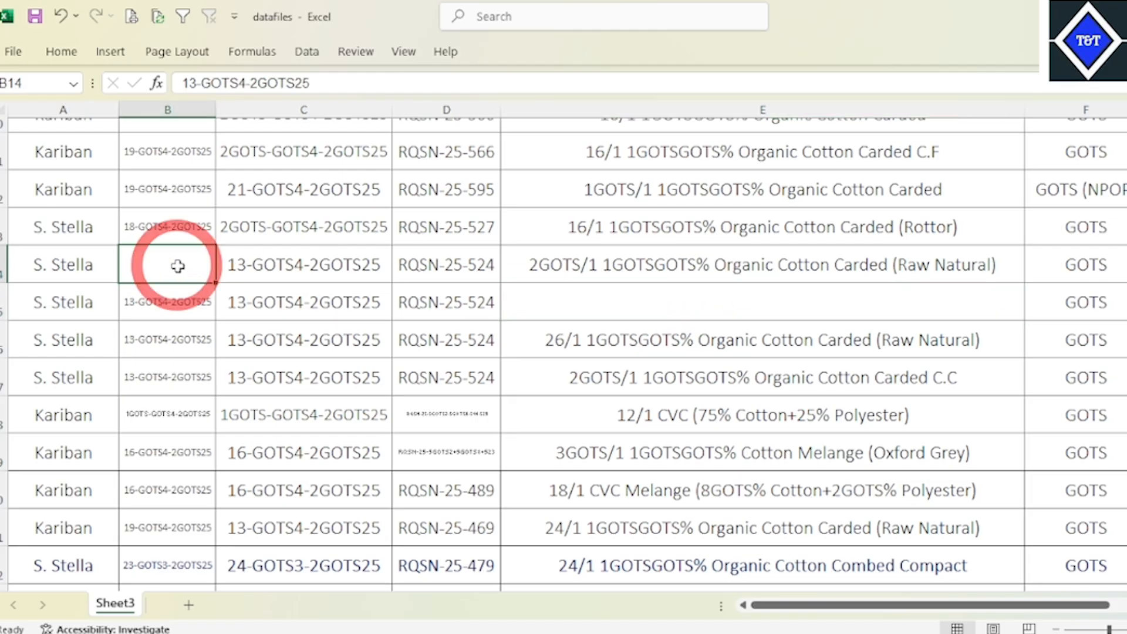
left_click(62, 51)
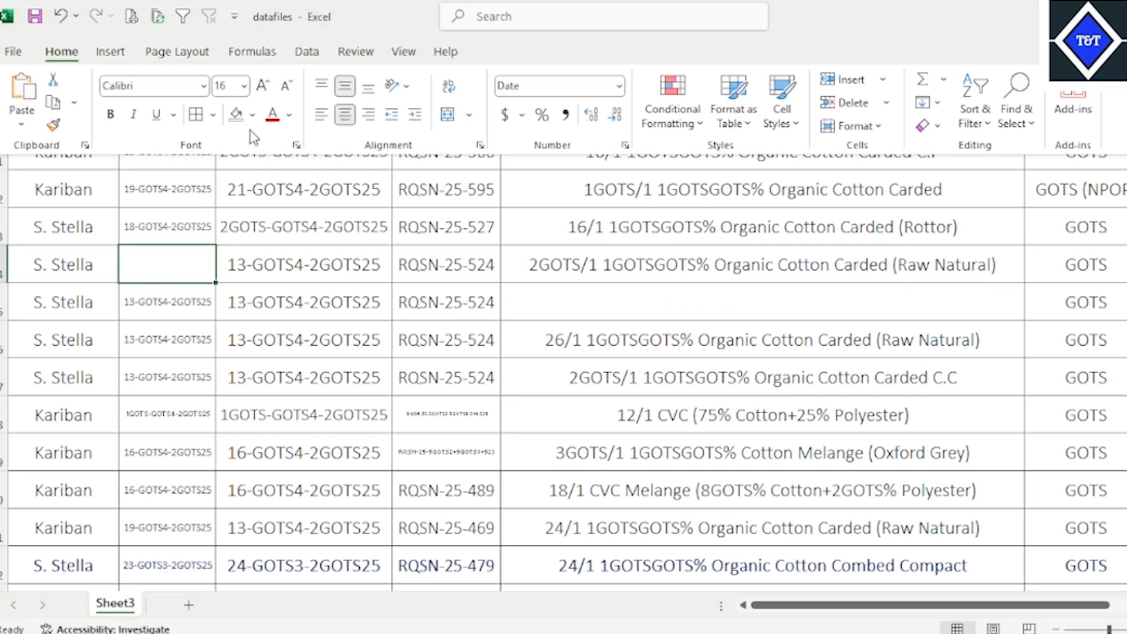
left_click(290, 115)
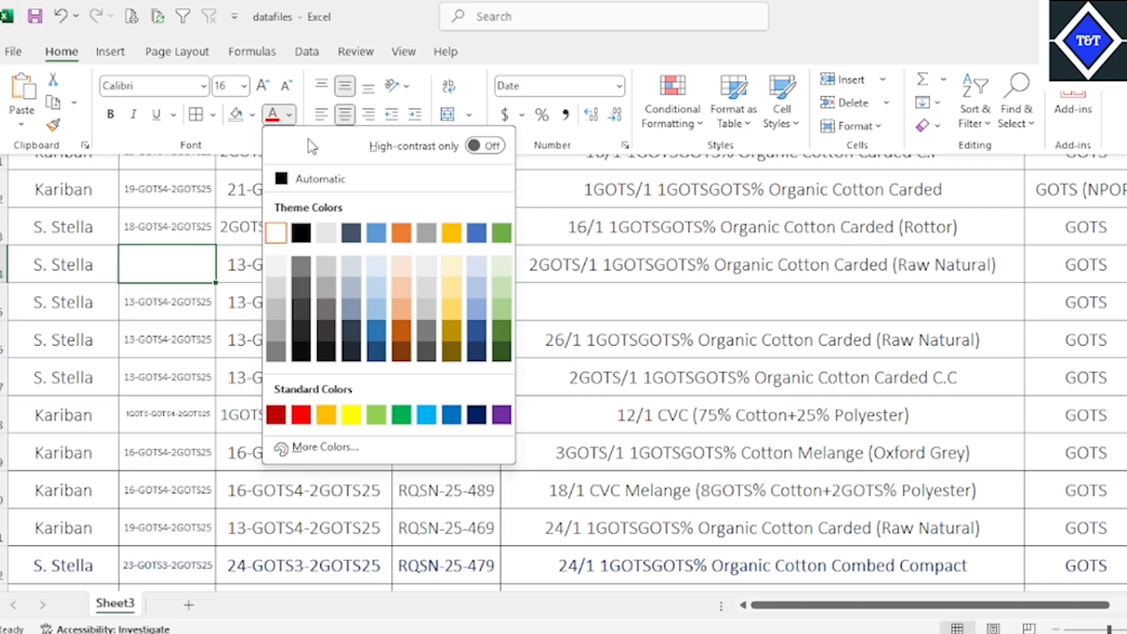
left_click(311, 176)
- Make sure cell E15 is empty and clear the ERP Ref. entry in D18
left_click(762, 306)
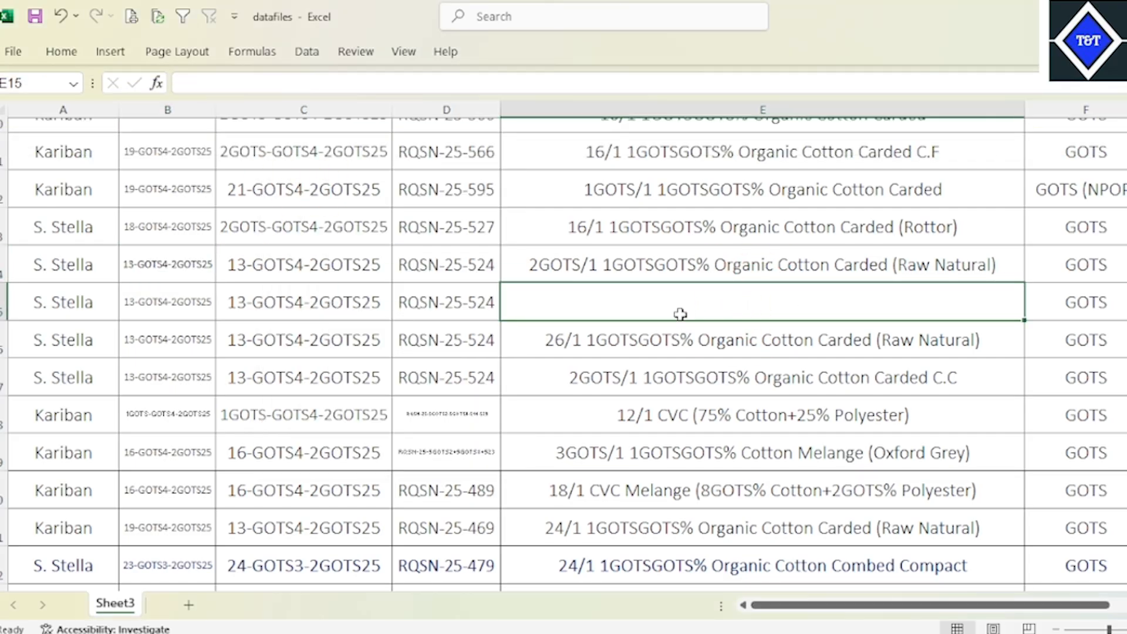
key("Delete")
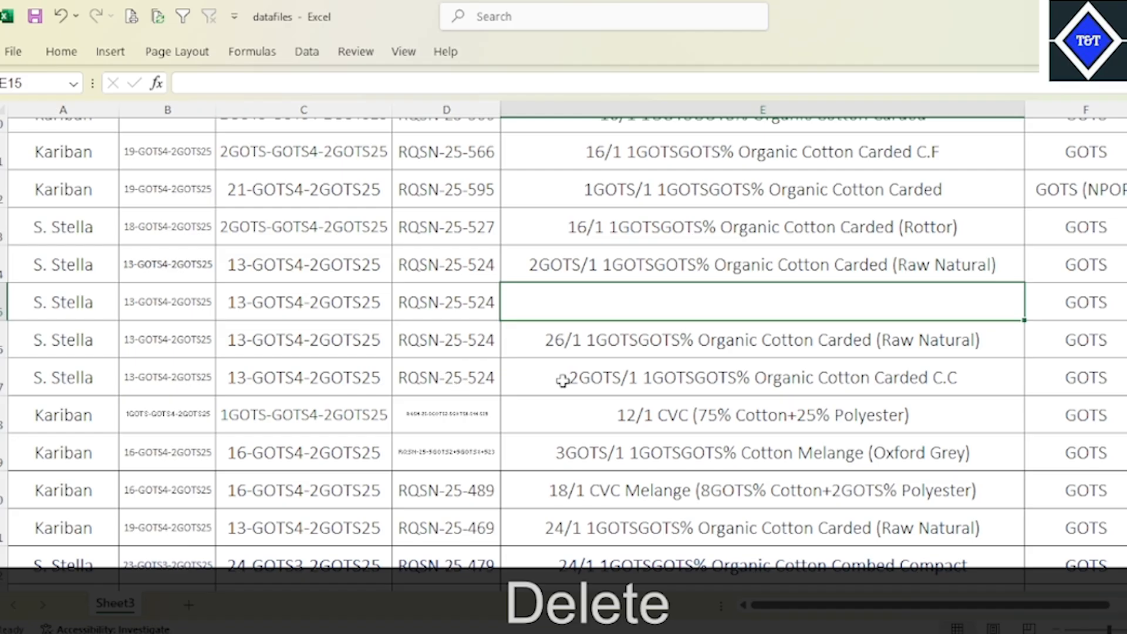
left_click(477, 402)
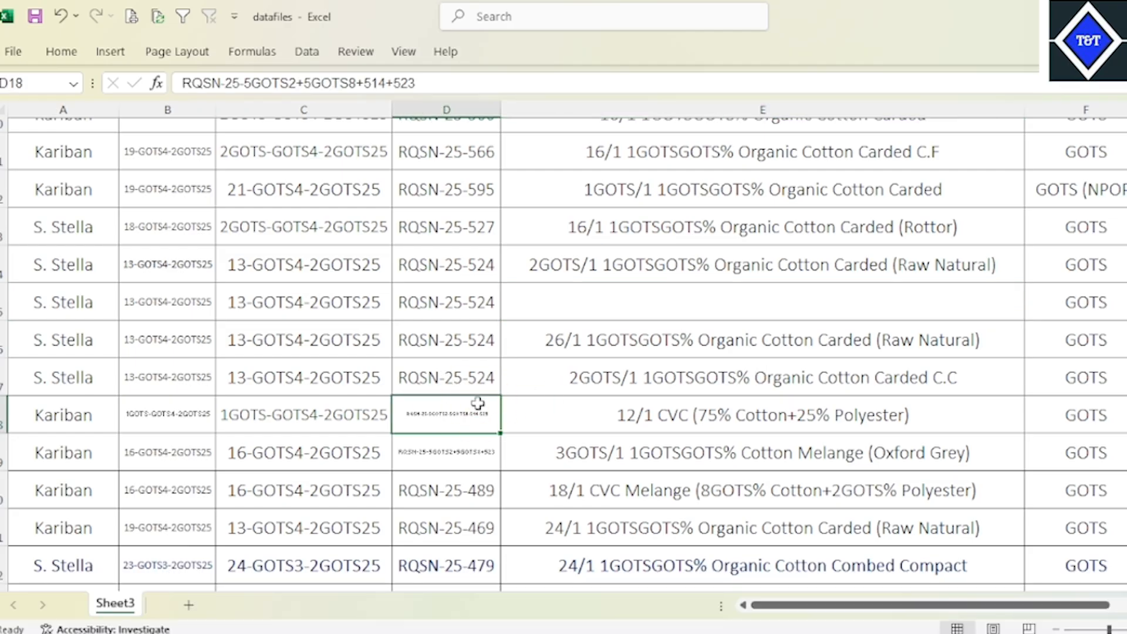
key("Delete")
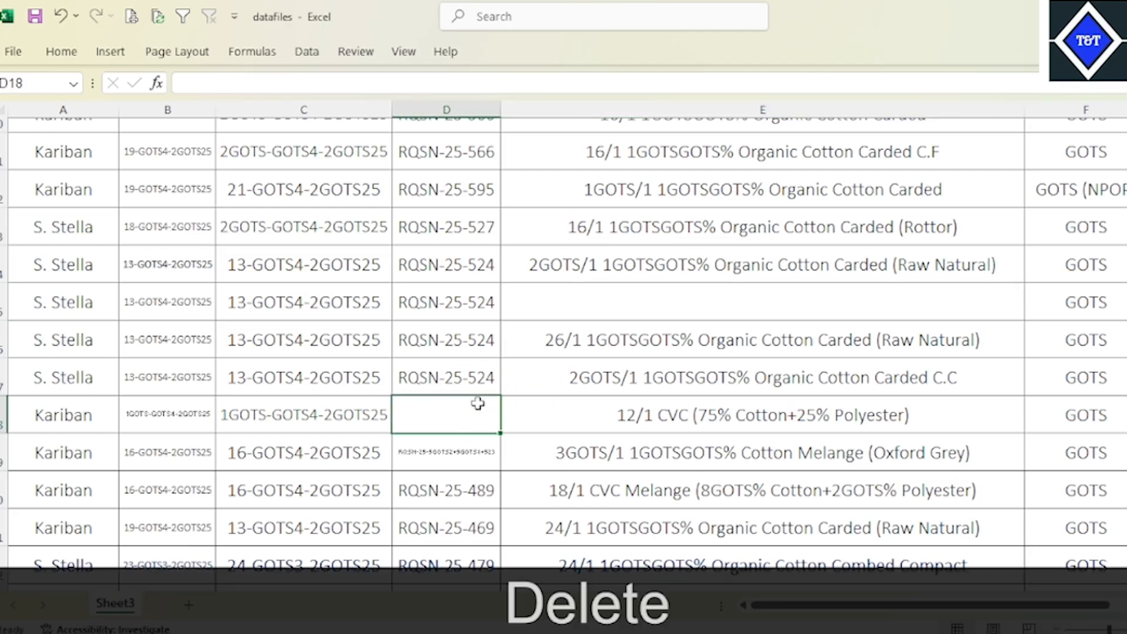
left_click(584, 395)
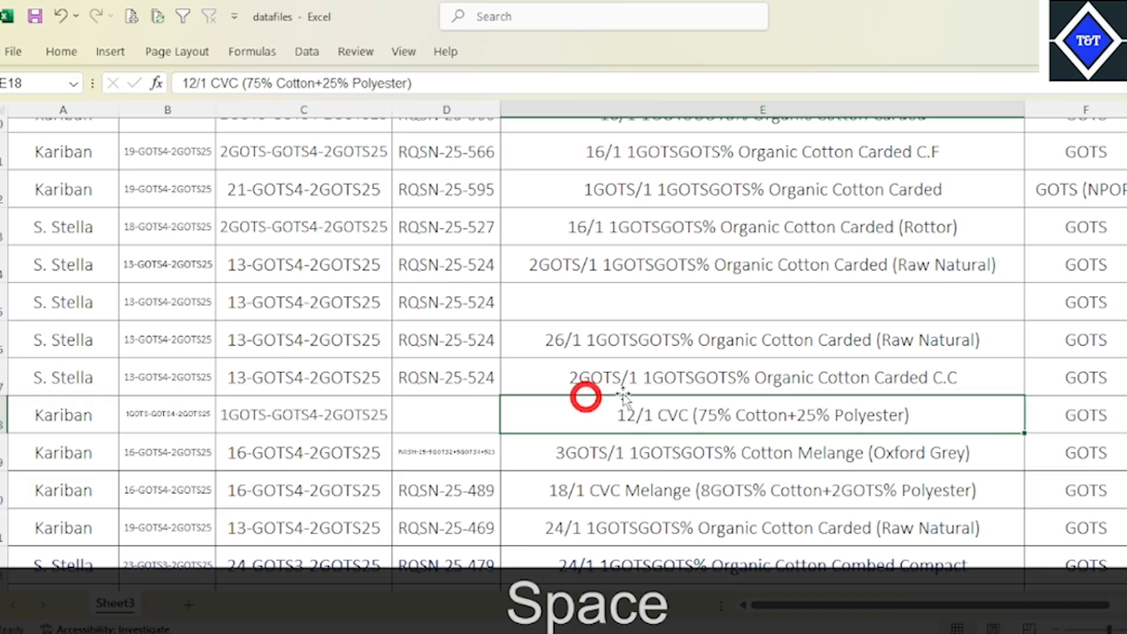
scroll(575, 352, "up", 3)
left_click(102, 172)
left_click_drag(101, 171, 1028, 495)
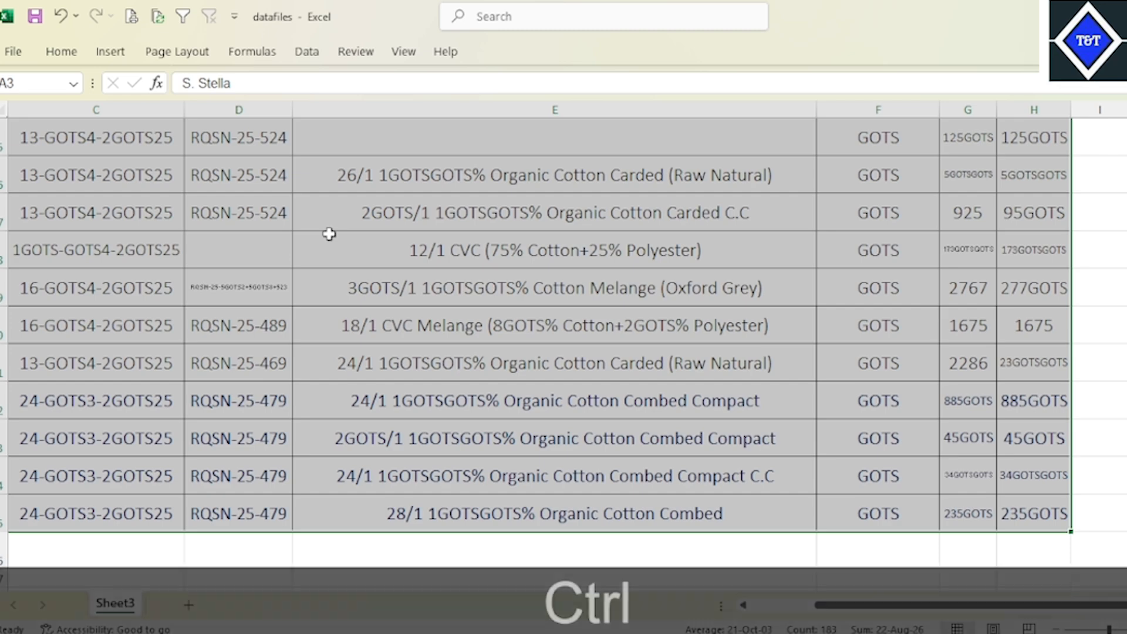
key("ctrl+q")
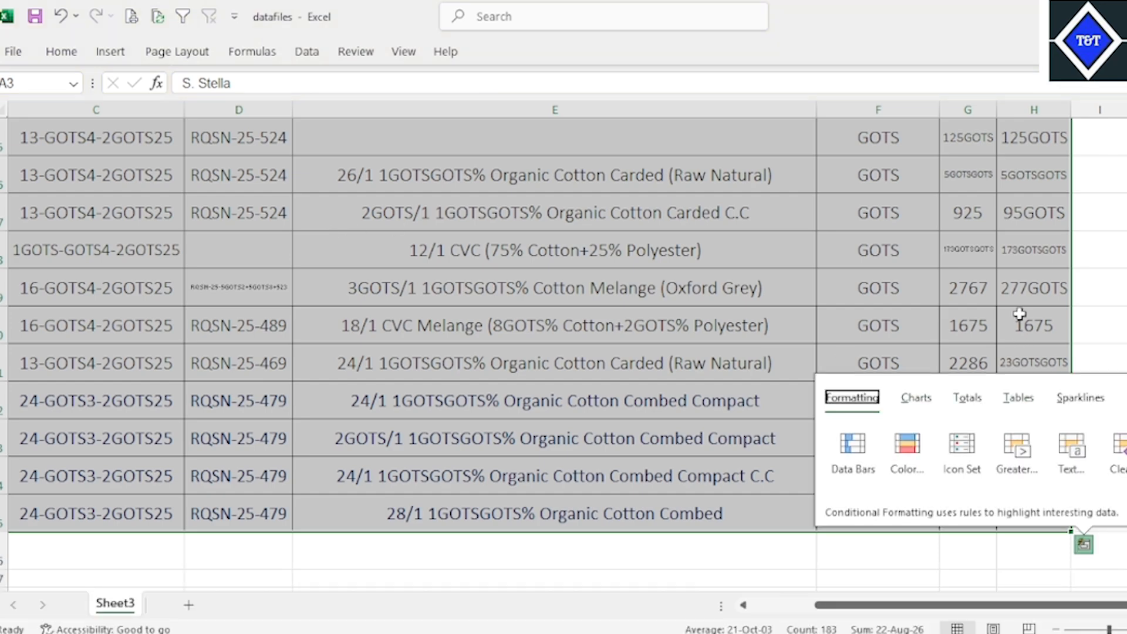
left_click(1019, 314)
scroll(502, 335, "up", 4)
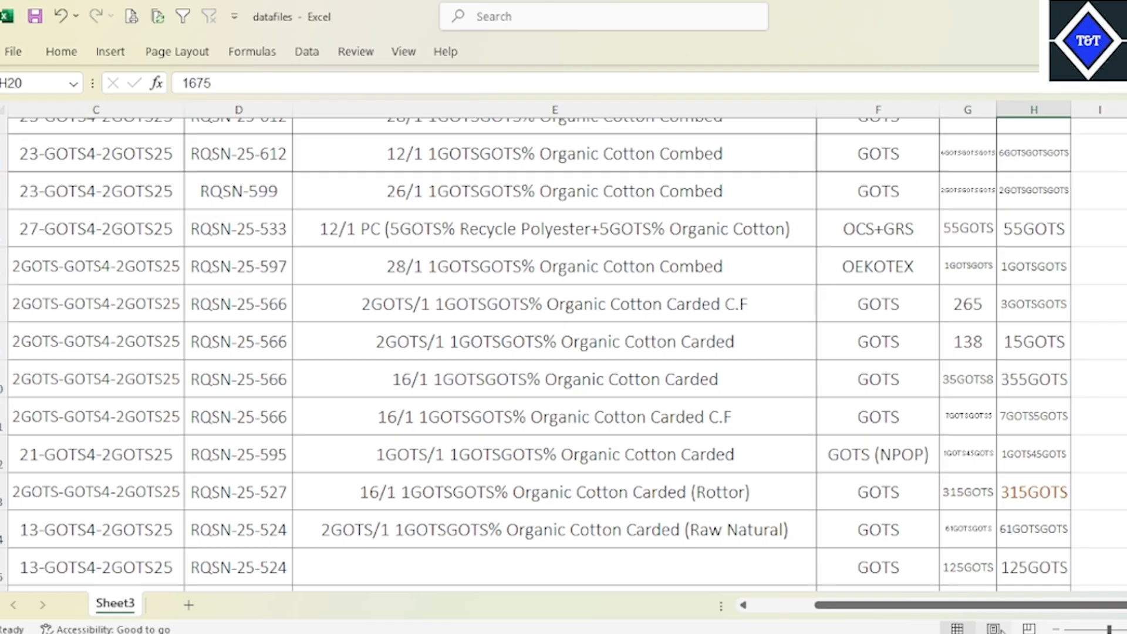
left_click(696, 611)
scroll(178, 250, "up", 1)
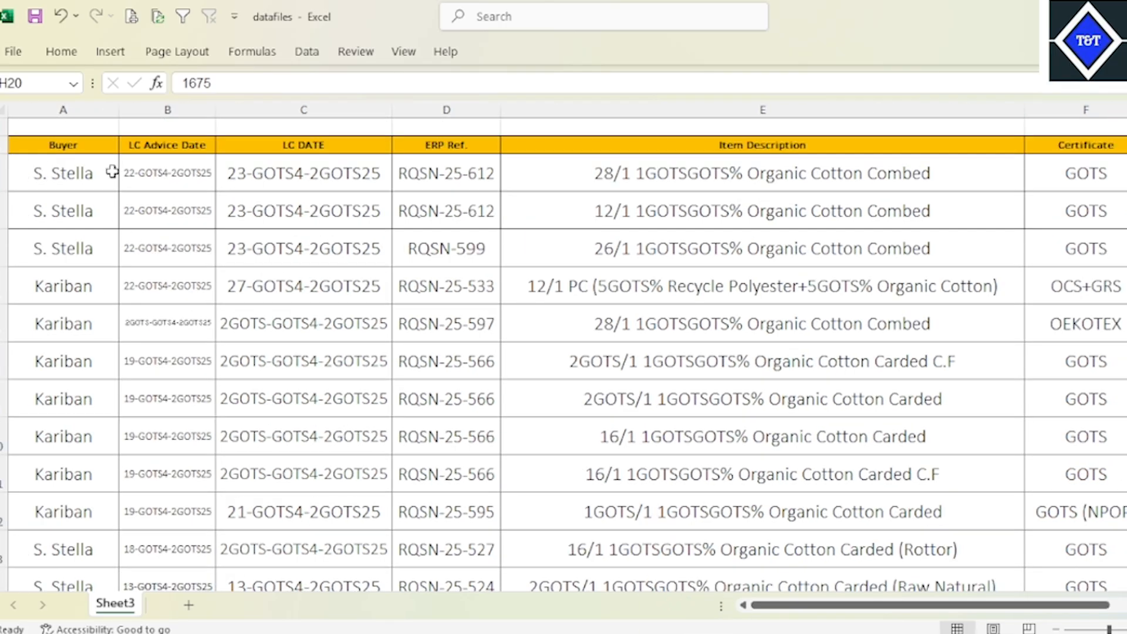
- Select the data rows from A3 through the last Order Qty. entry and use Go To Special to find their blank cells
left_click_drag(112, 171, 1031, 510)
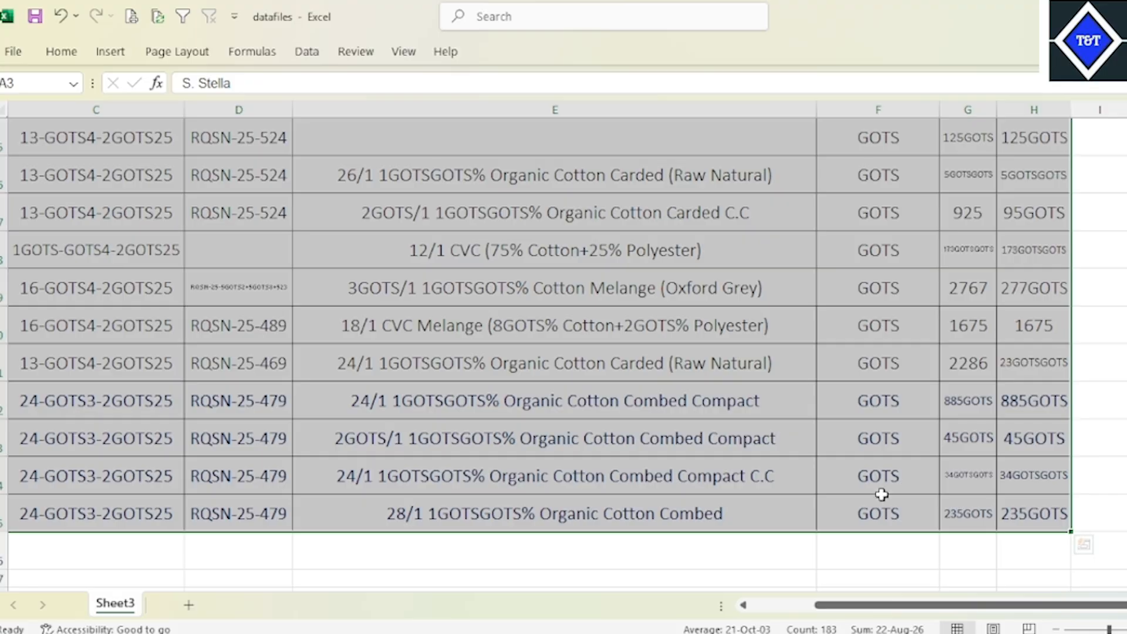
key("ctrl+g")
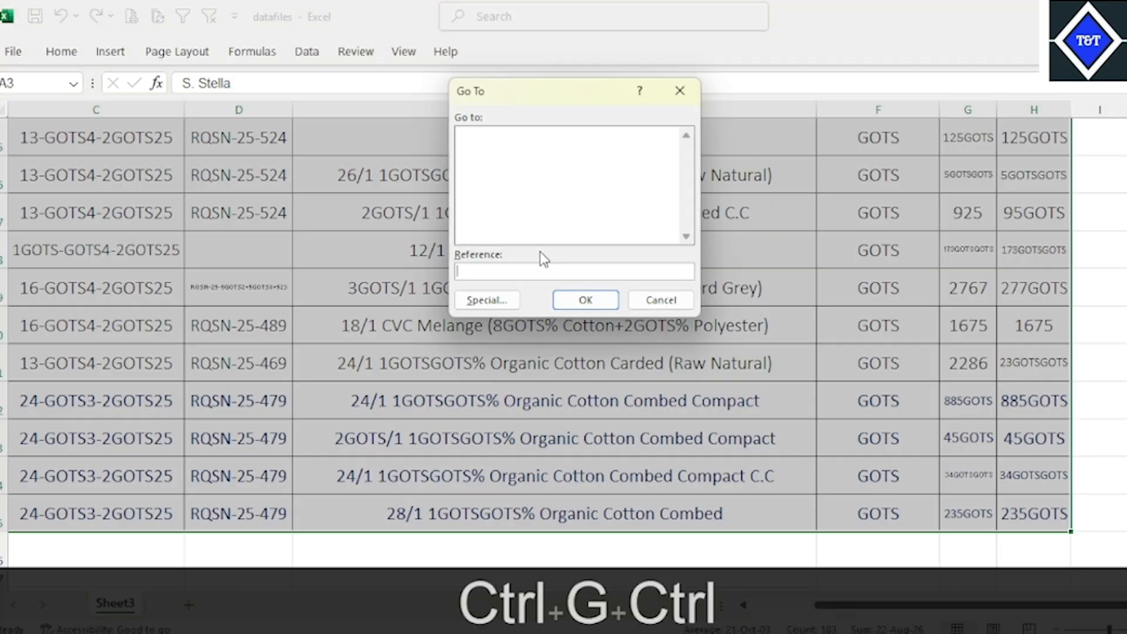
left_click(499, 302)
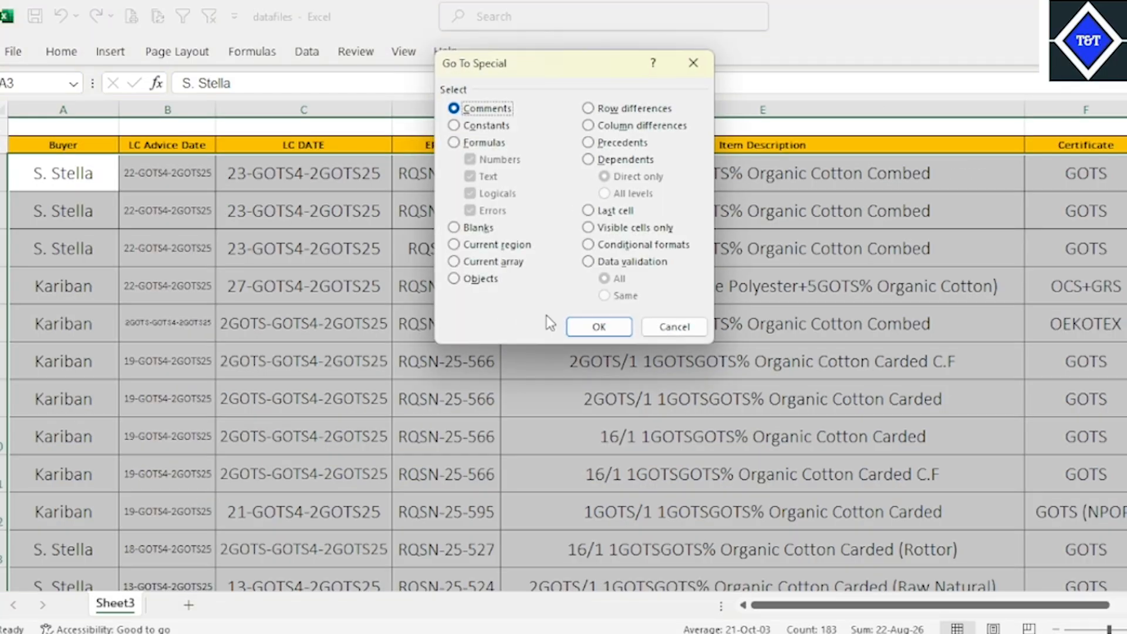
left_click(455, 227)
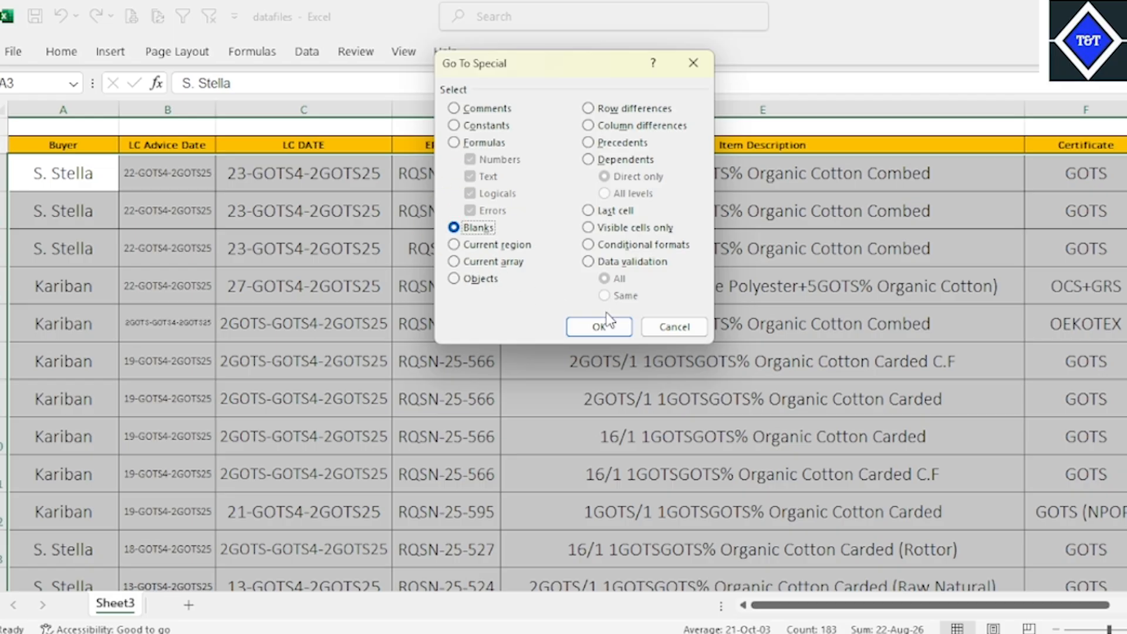
left_click(601, 326)
scroll(781, 422, "down", 2)
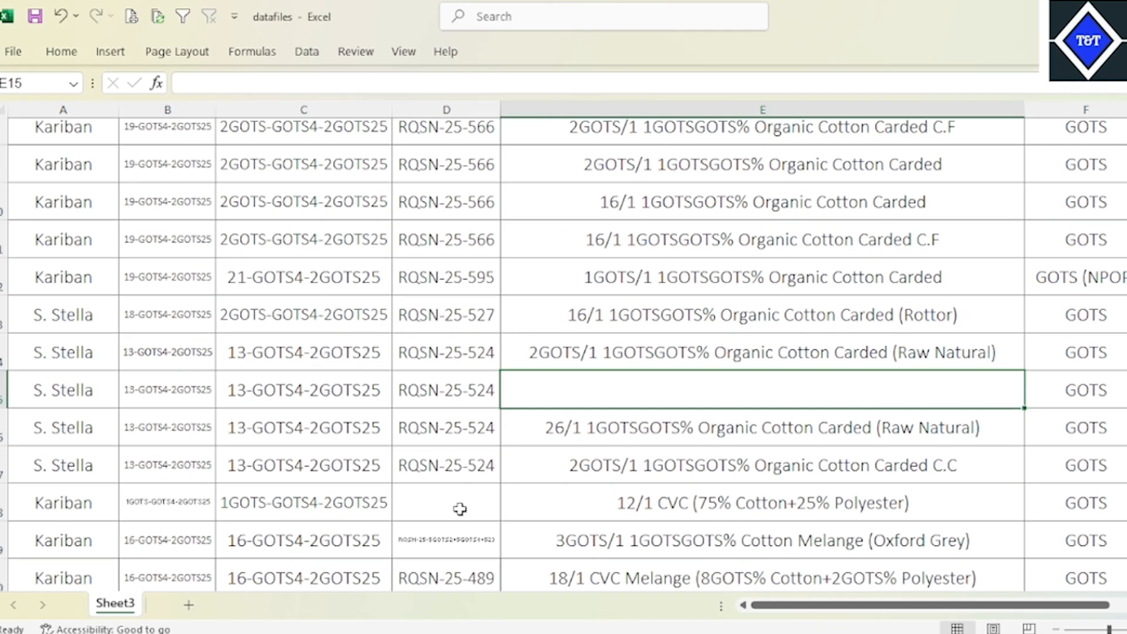
scroll(678, 428, "down", 4)
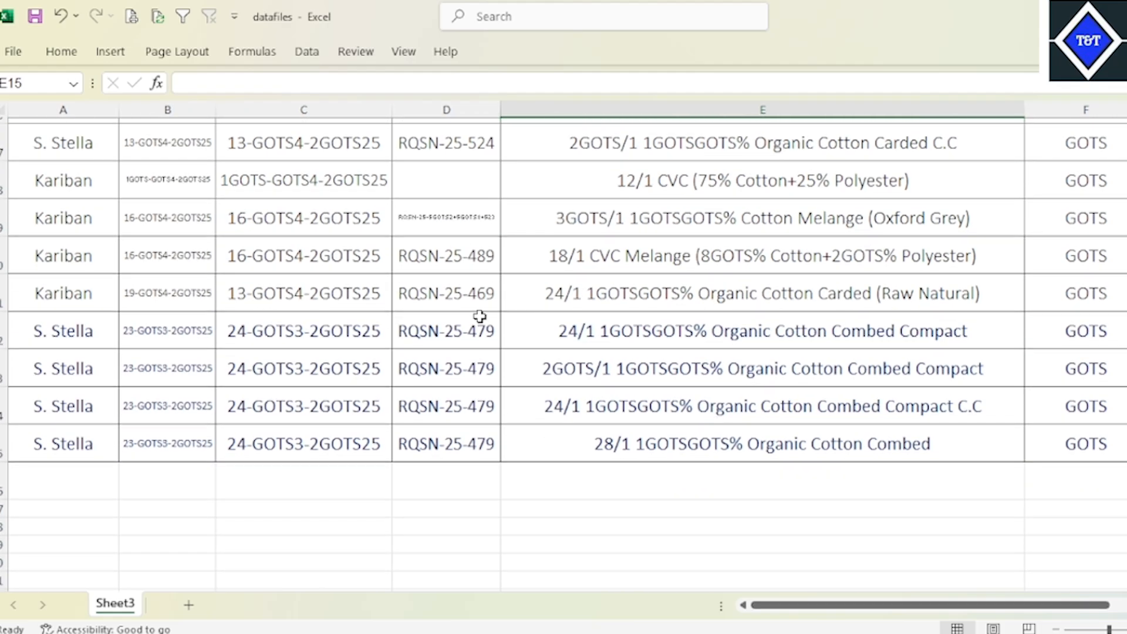
- Examine the empty cells D28 and E28 below the table
left_click(450, 526)
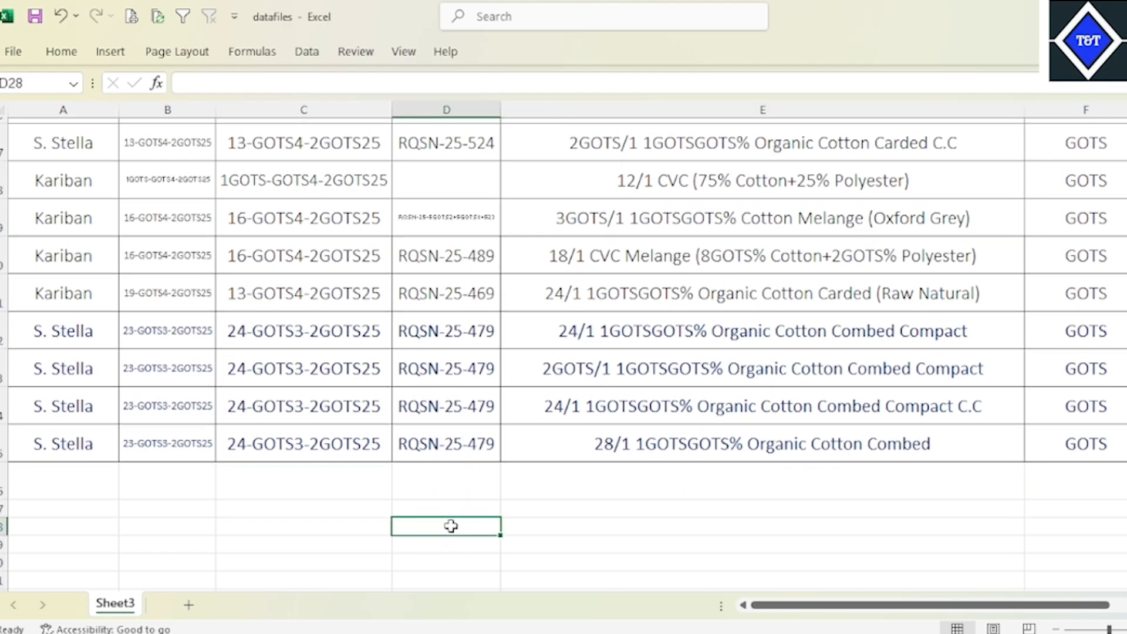
left_click(554, 526)
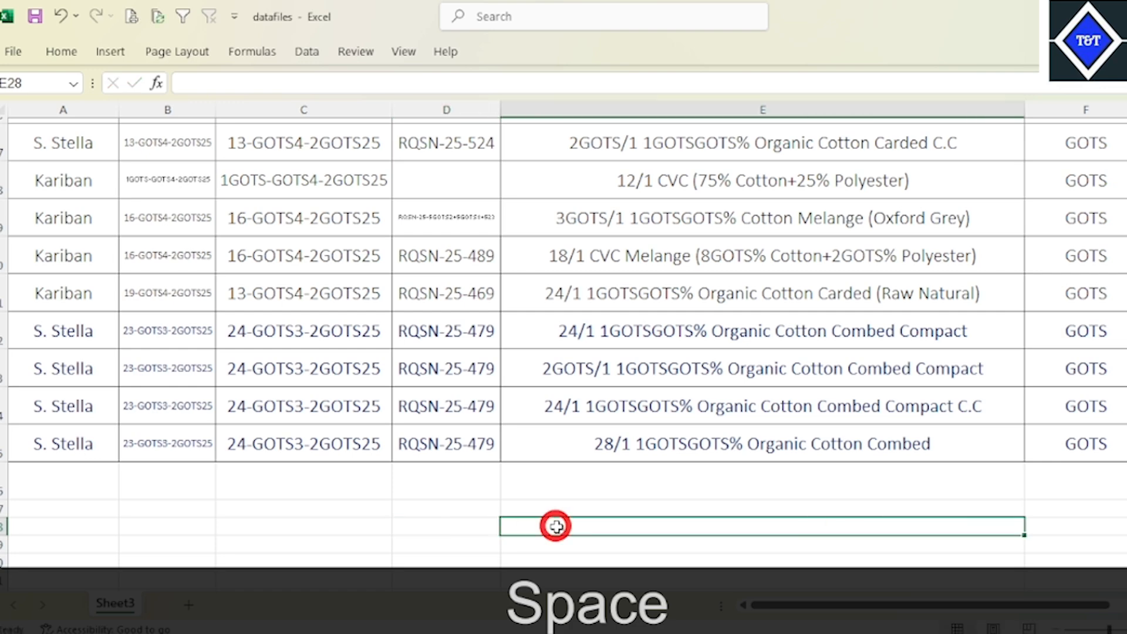
left_click(455, 527)
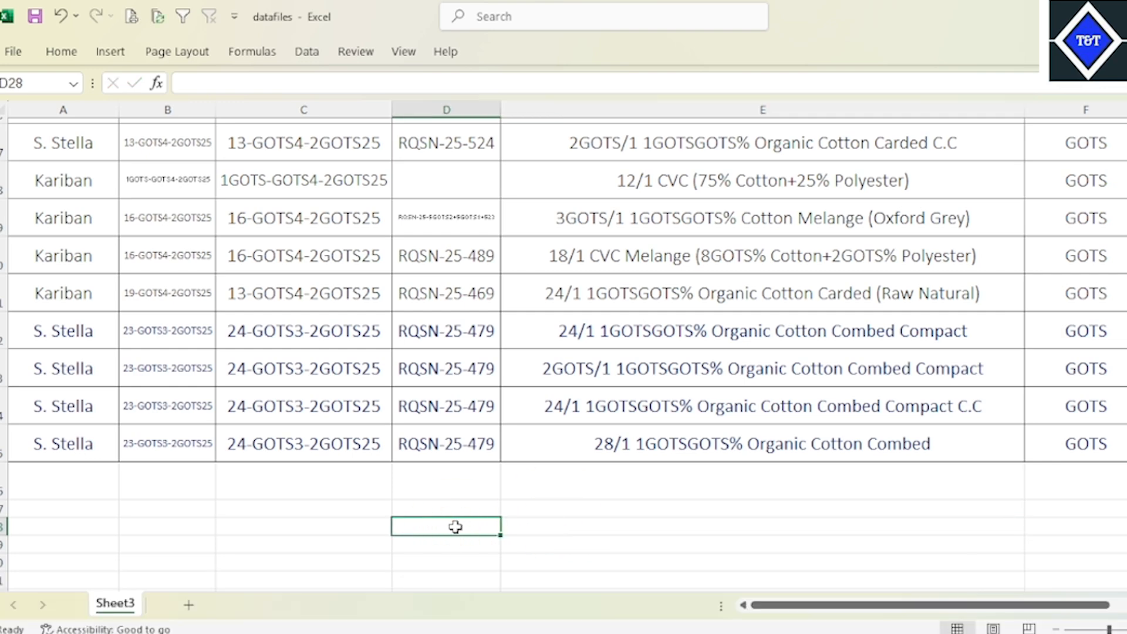
scroll(624, 395, "up", 3)
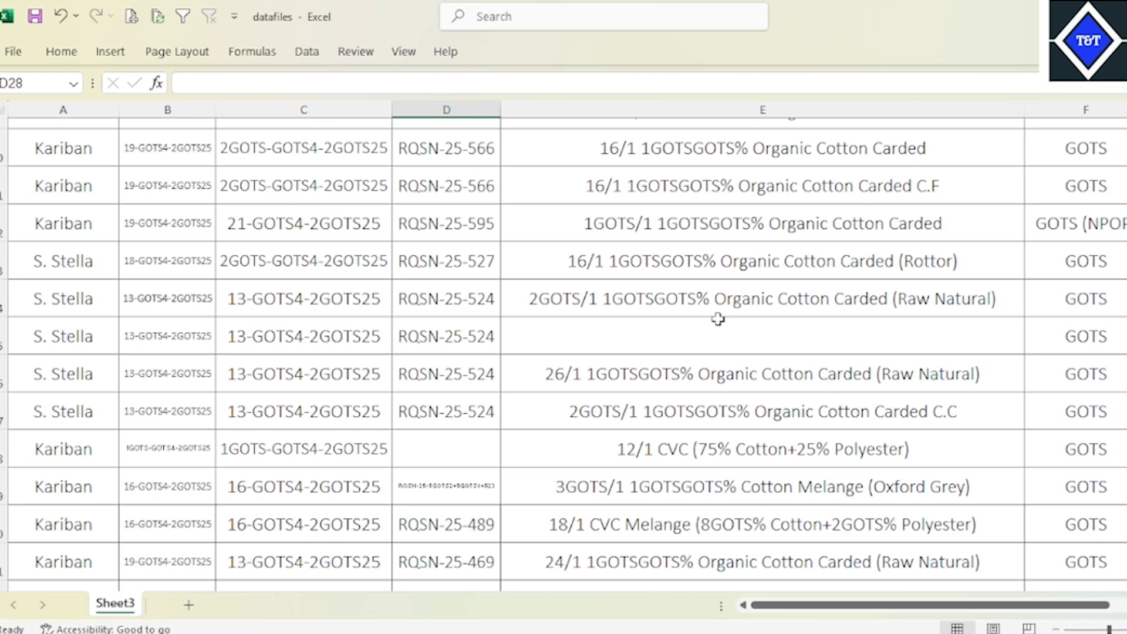
- Clear the leftover contents of the ERP Ref. cell D18 and recheck the Item Description cell E15
left_click(708, 334)
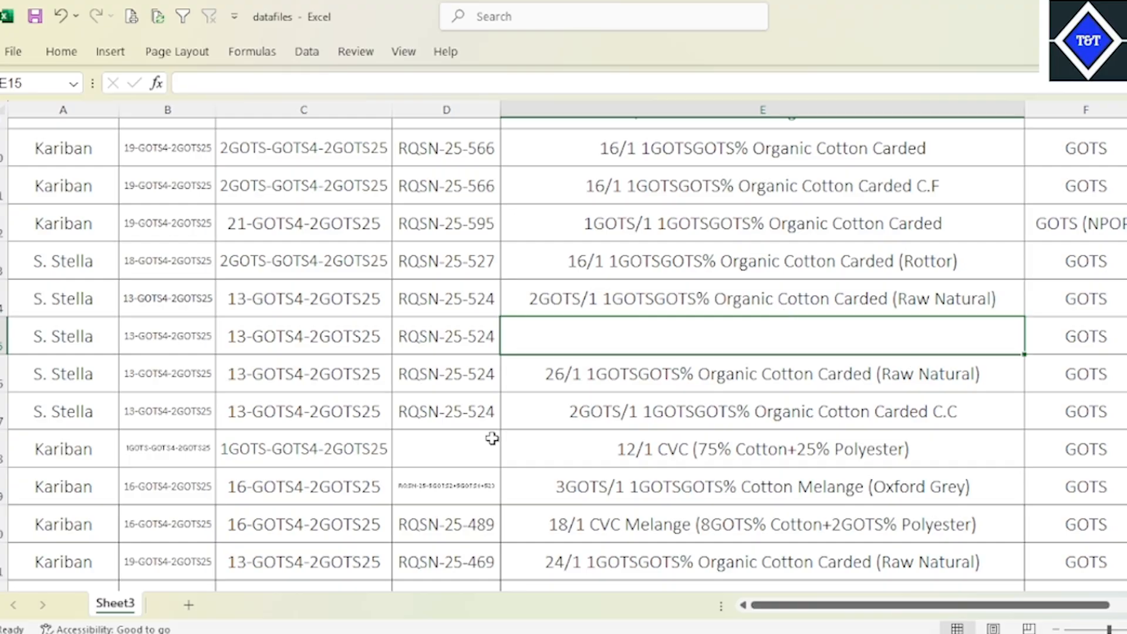
left_click(467, 439)
key("Delete")
left_click(696, 346)
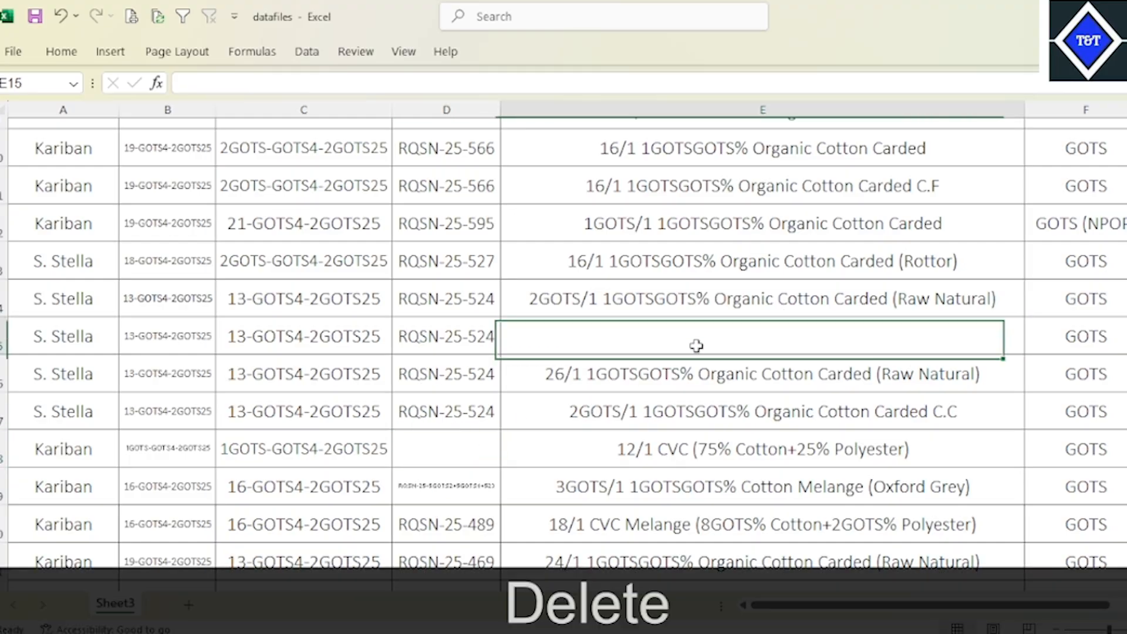
- Select the whole table around A3 and use Go To Special with Blanks to select all its empty cells
scroll(410, 353, "up", 3)
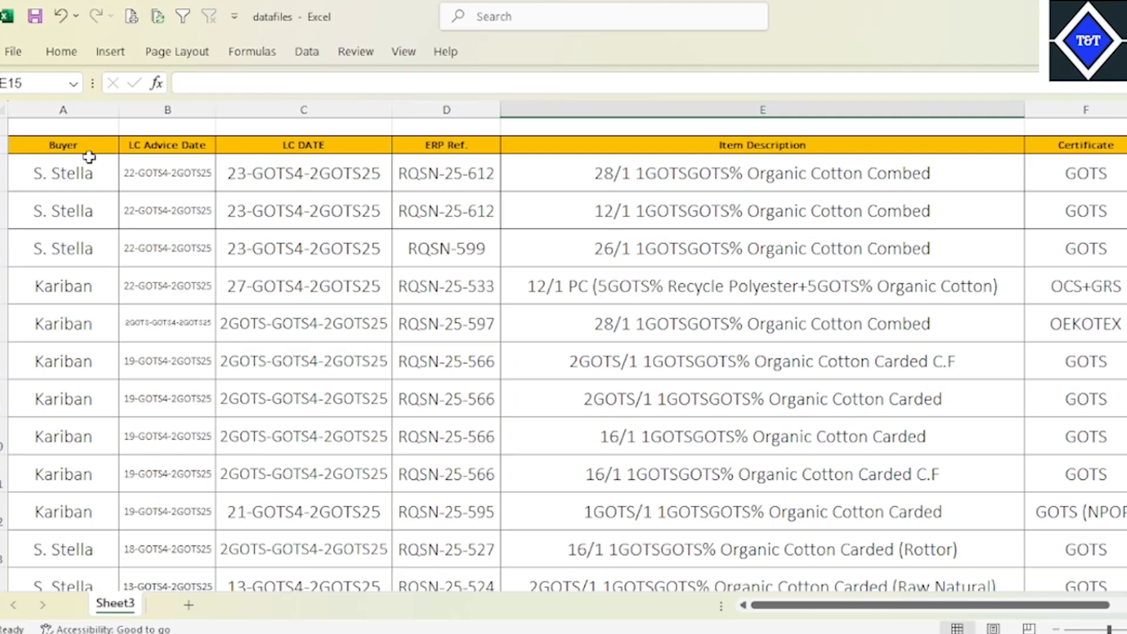
left_click(70, 171)
key("ctrl+a")
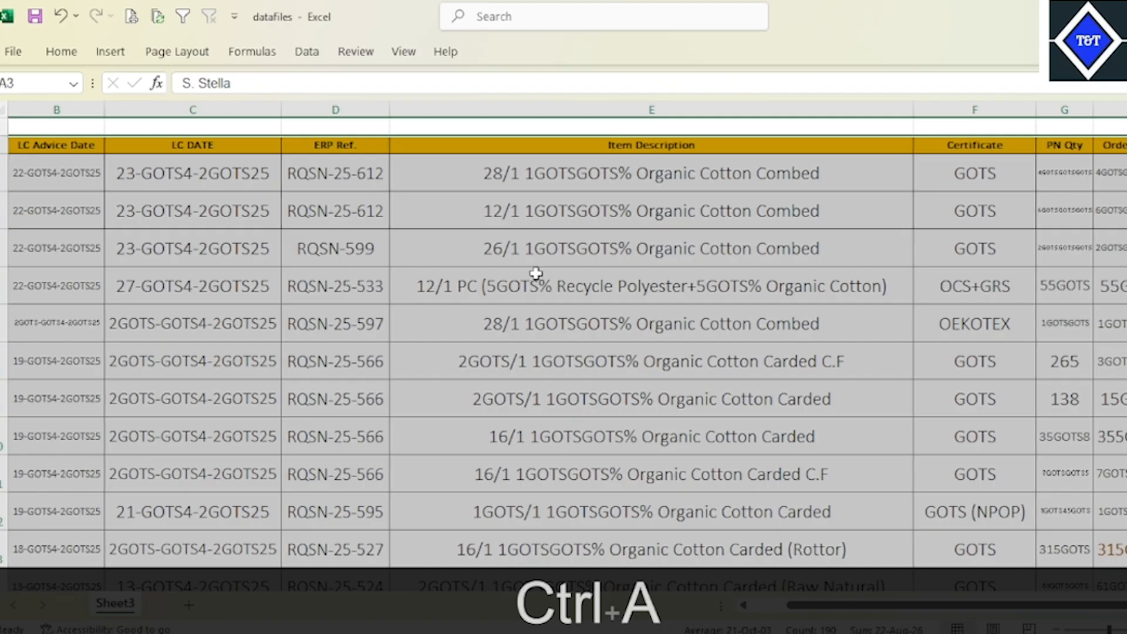
left_click(61, 51)
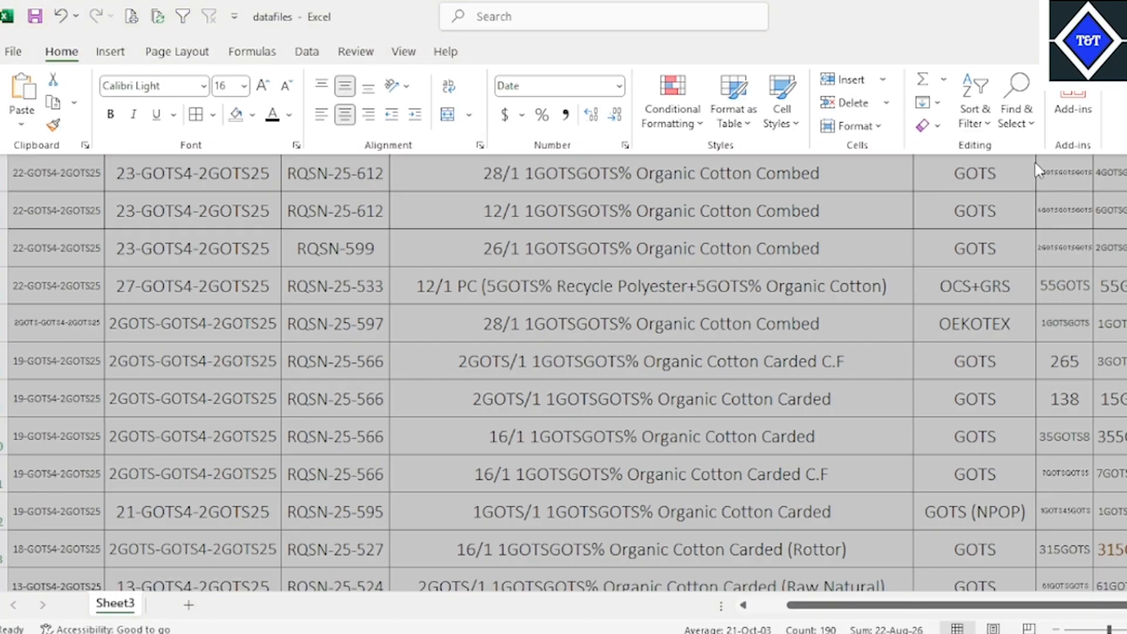
left_click(1015, 100)
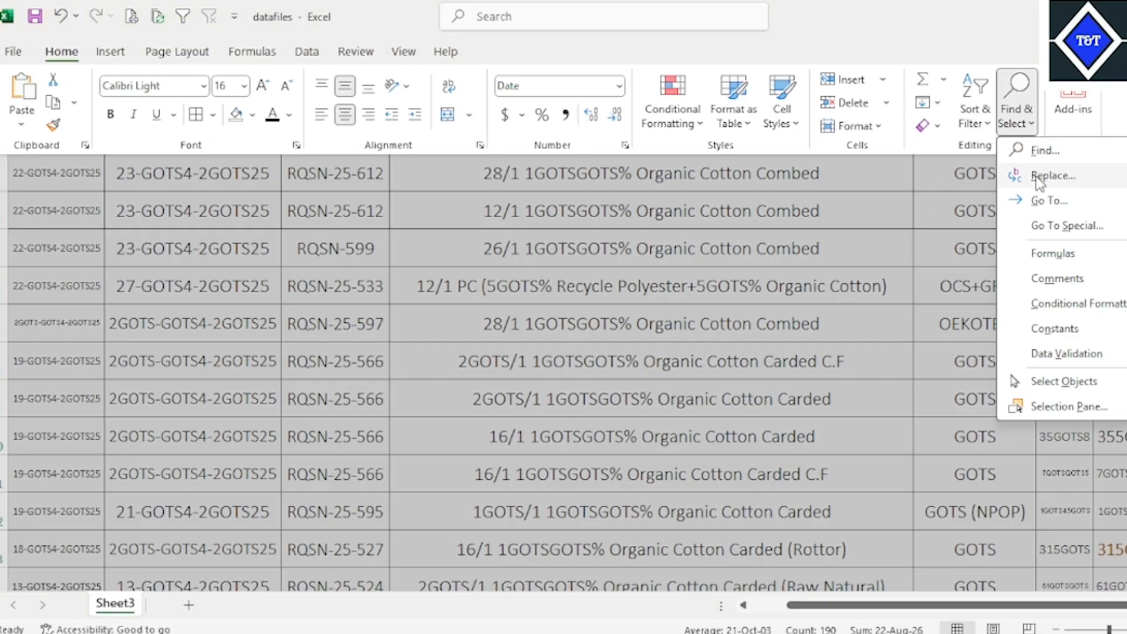
left_click(1038, 199)
left_click(487, 299)
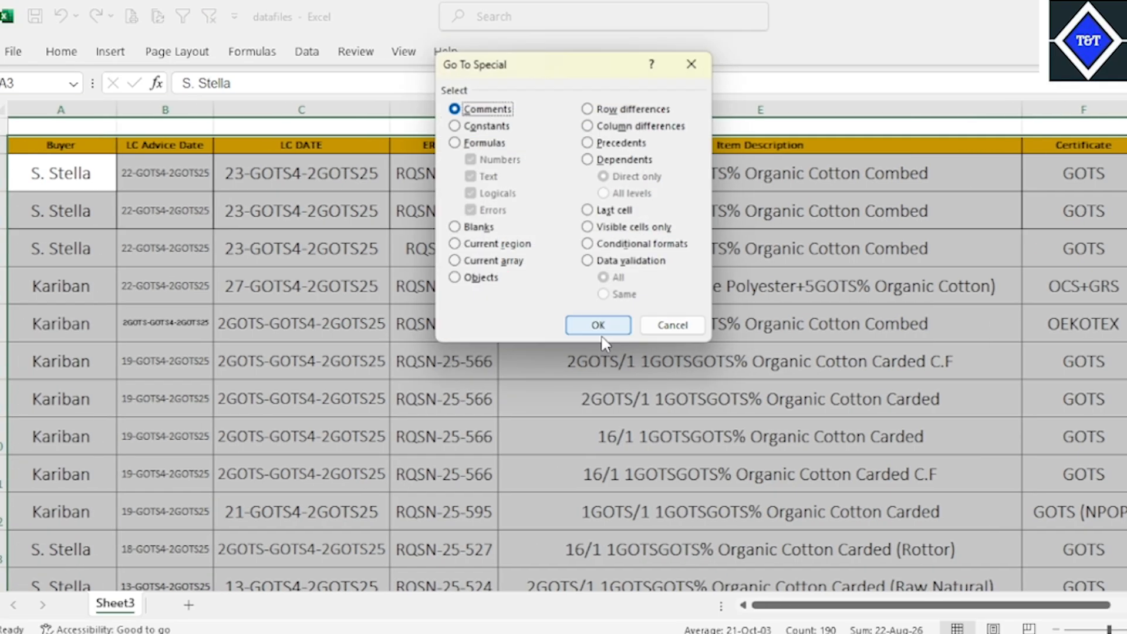
left_click(453, 229)
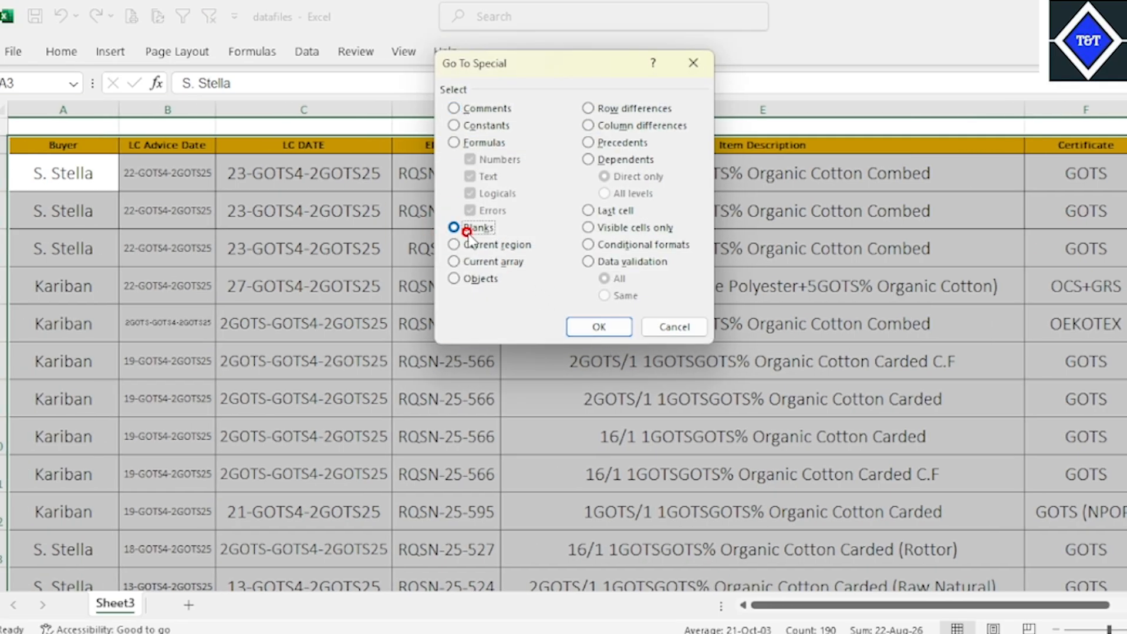
left_click(596, 327)
scroll(878, 442, "down", 2)
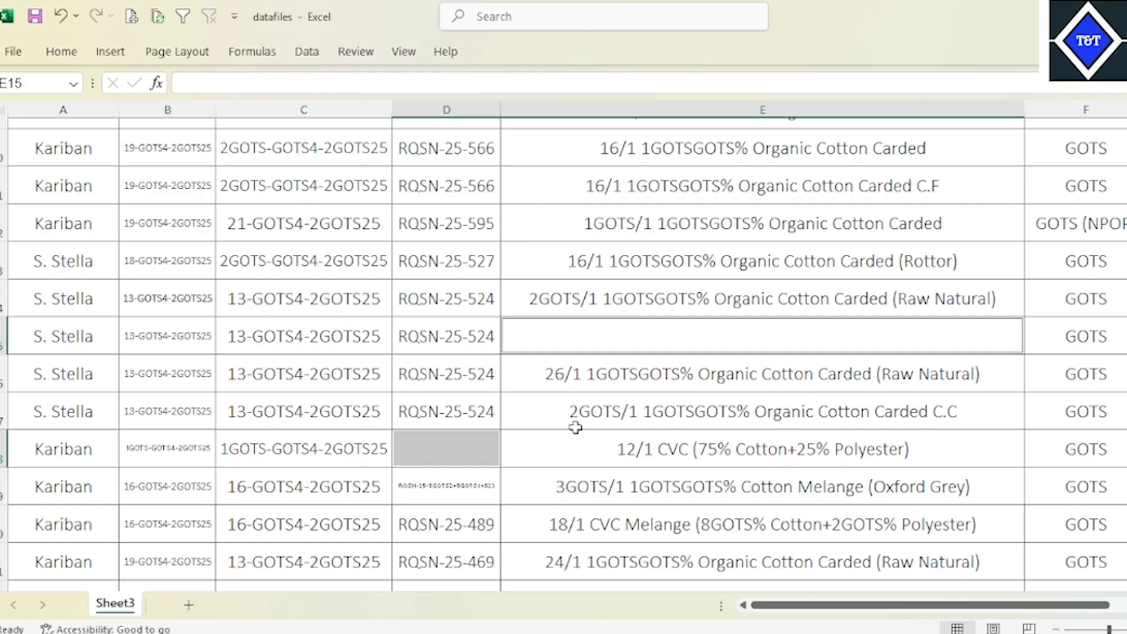
scroll(702, 402, "down", 2)
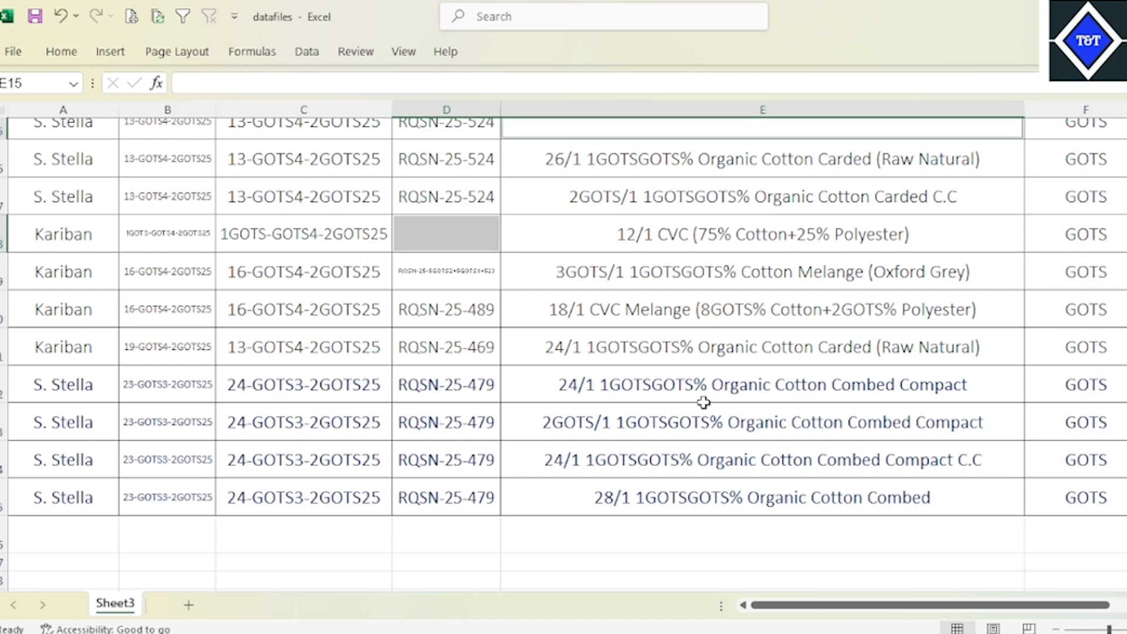
scroll(461, 529, "down", 2)
- Examine the empty cells in the ERP Ref. and Item Description columns below the table
left_click(456, 509)
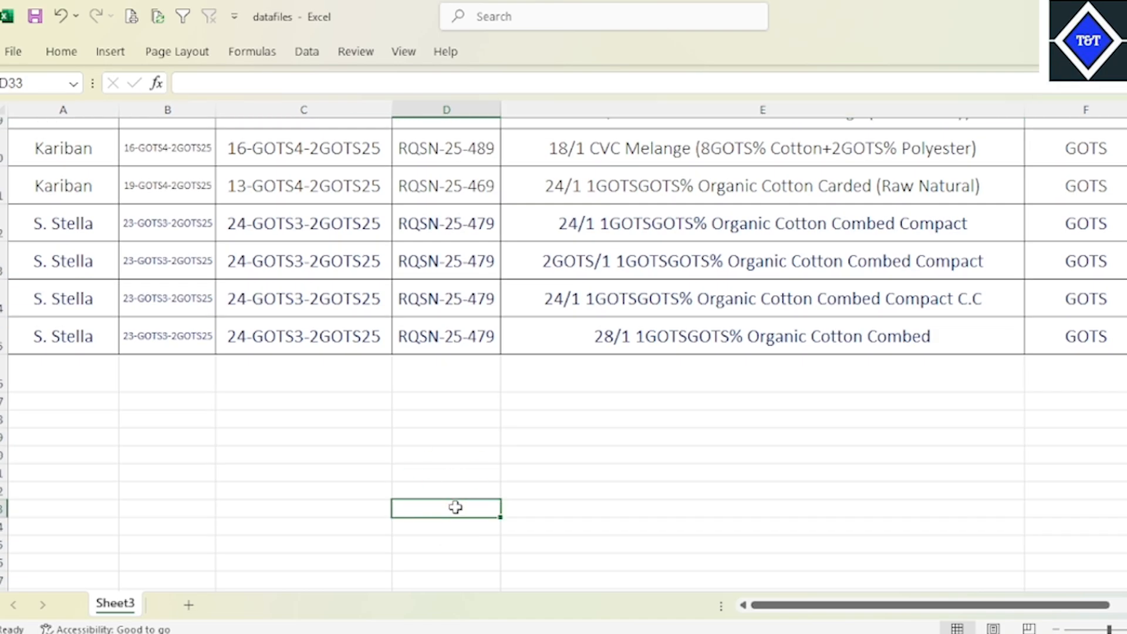
left_click(593, 498)
left_click(448, 515)
scroll(655, 447, "up", 5)
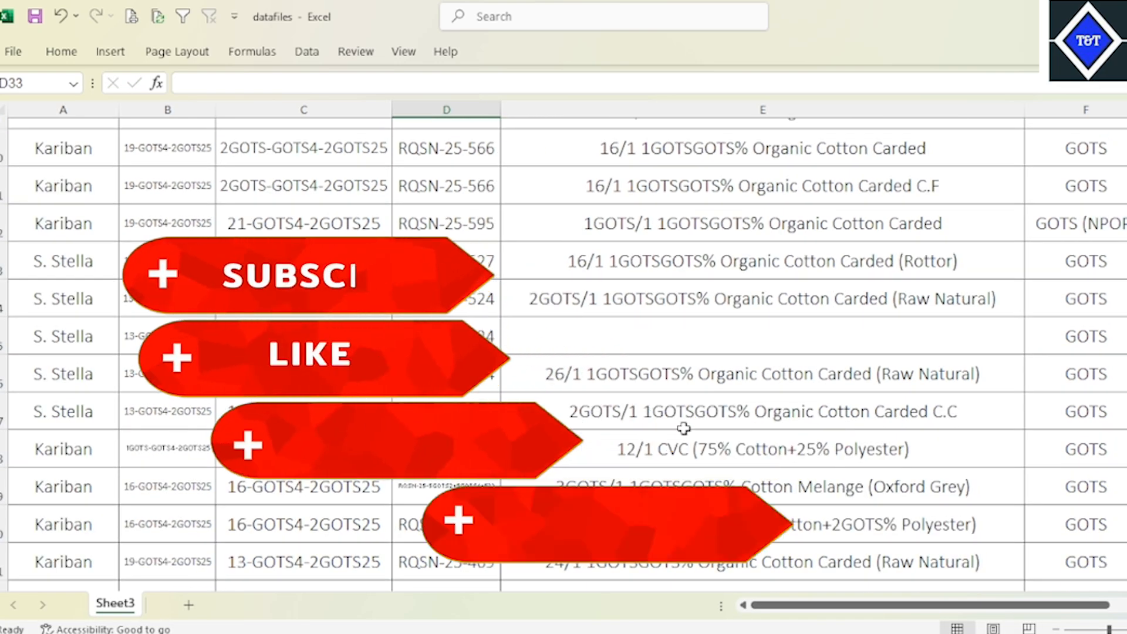
- Review the options in the Go To Special dialog and close it without applying any
left_click(756, 412)
scroll(822, 418, "up", 2)
scroll(906, 421, "up", 1)
left_click(916, 411)
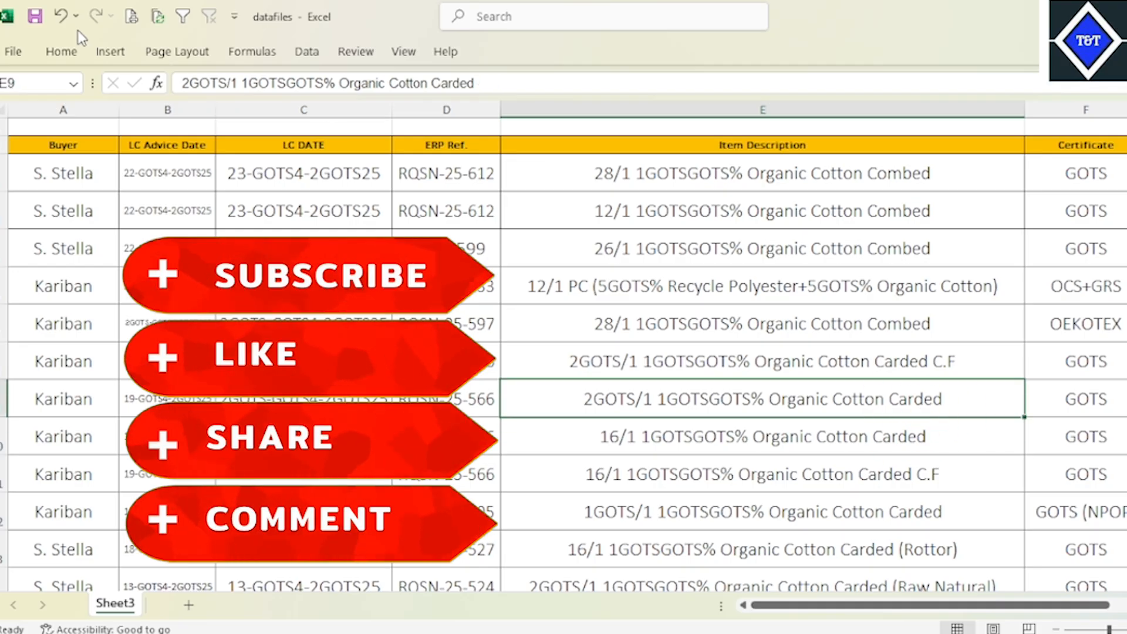
left_click(62, 51)
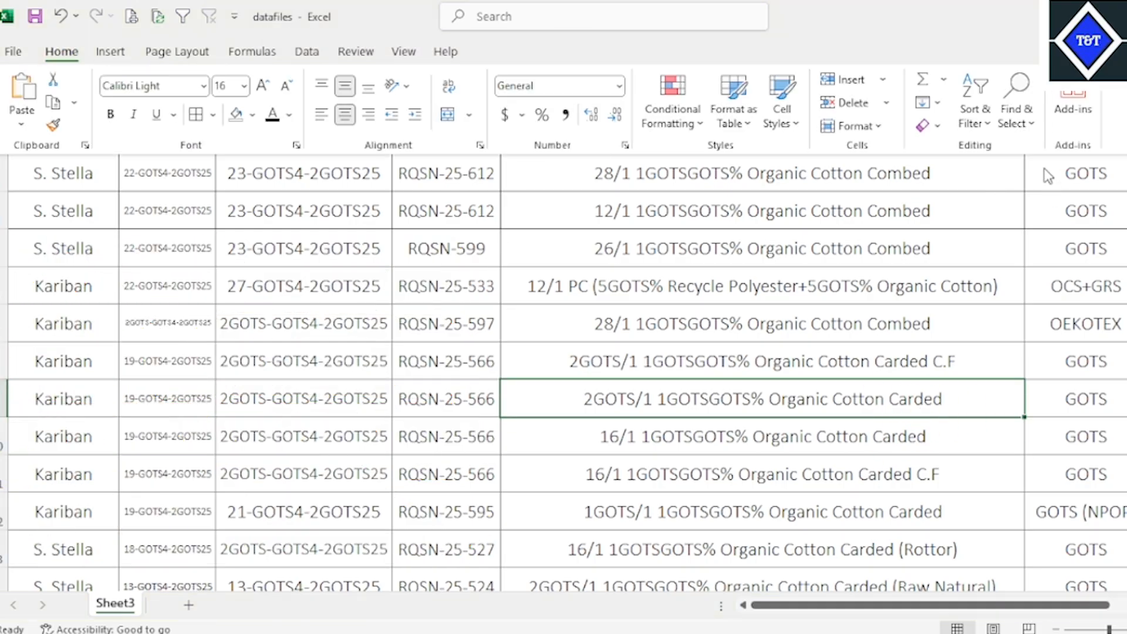
left_click(1019, 111)
left_click(1082, 226)
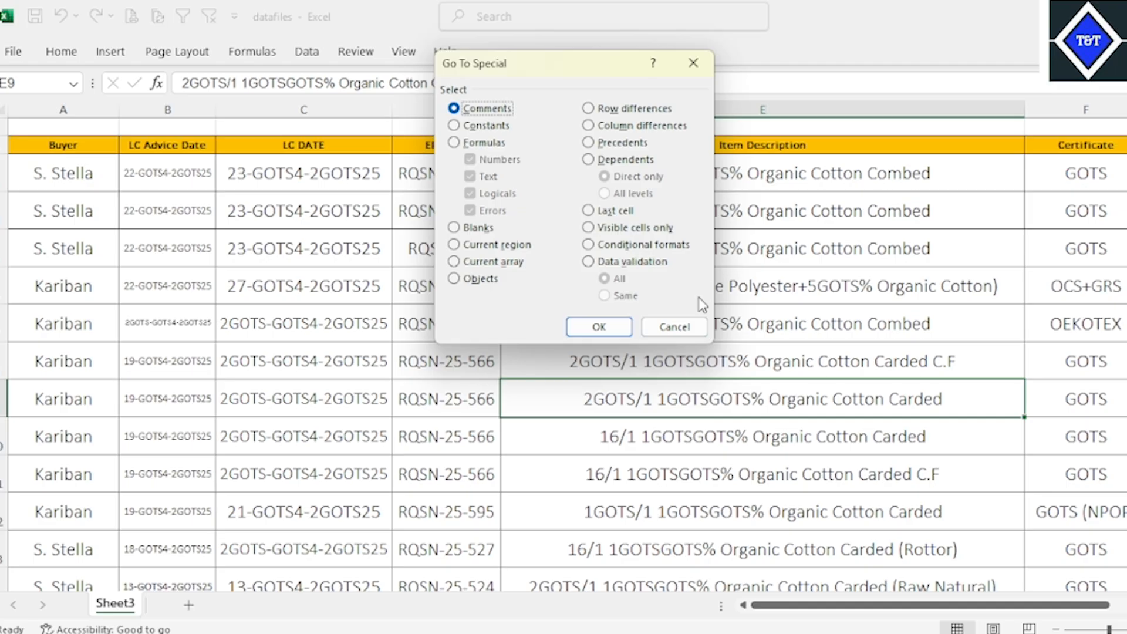
left_click(670, 328)
- Try to select all cells containing formulas with the Formulas option of Find & Select
left_click(943, 312)
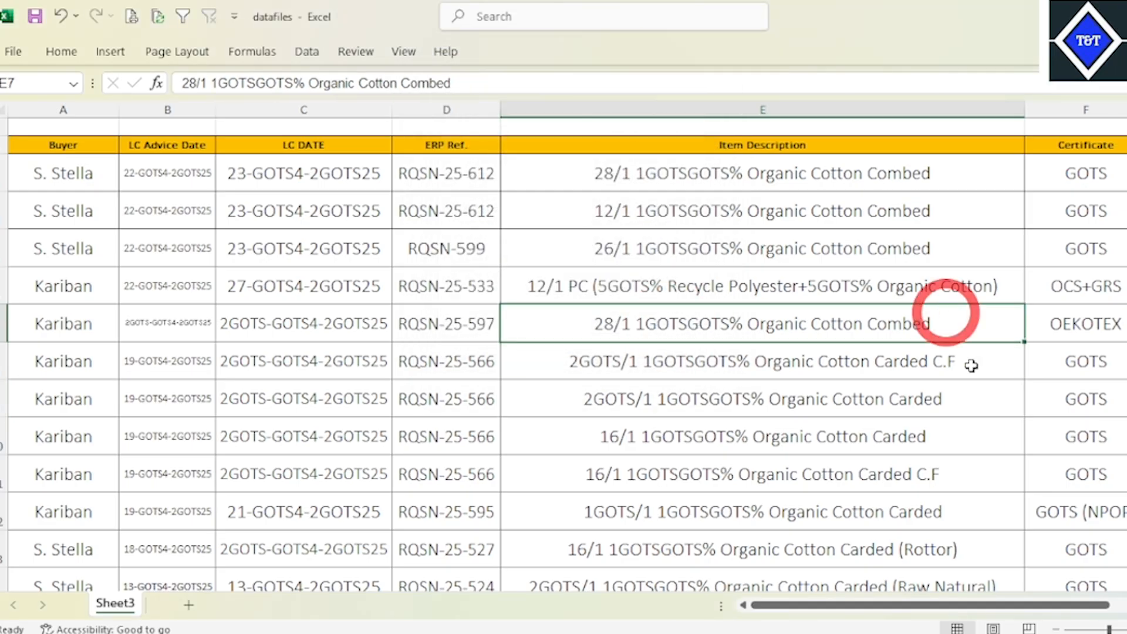
left_click(61, 53)
left_click(1016, 105)
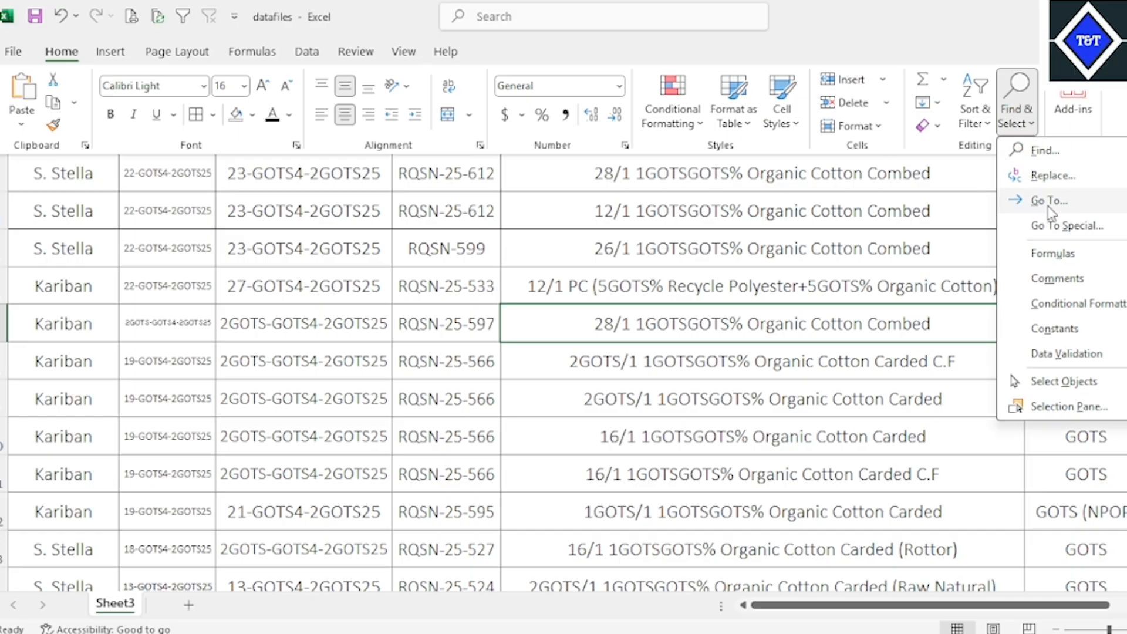
left_click(1083, 251)
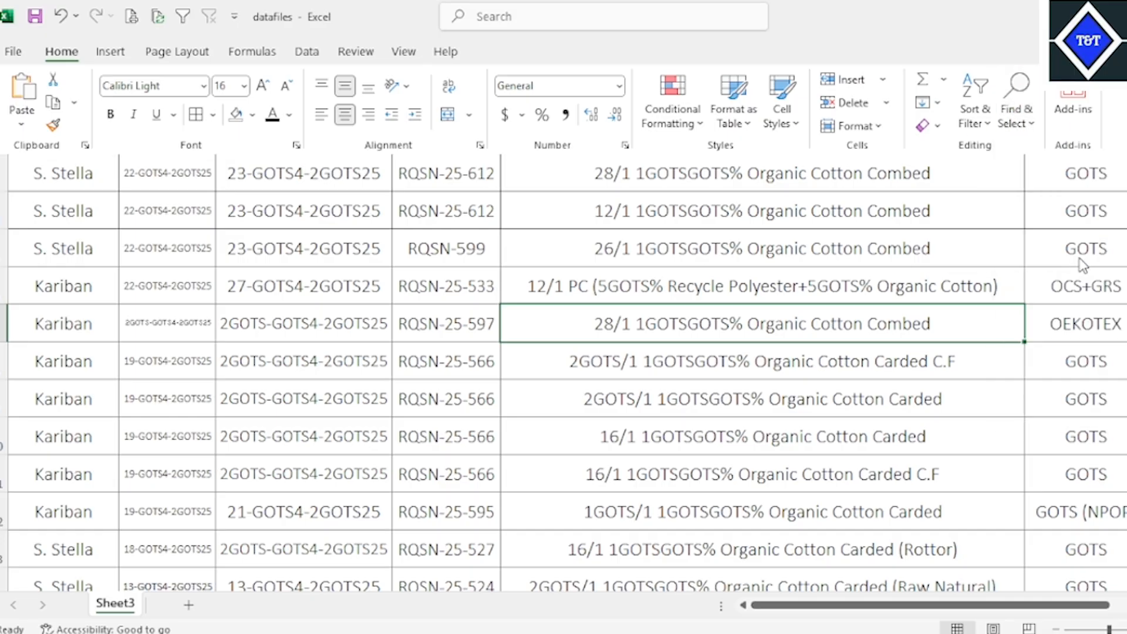
left_click(613, 373)
left_click(597, 384)
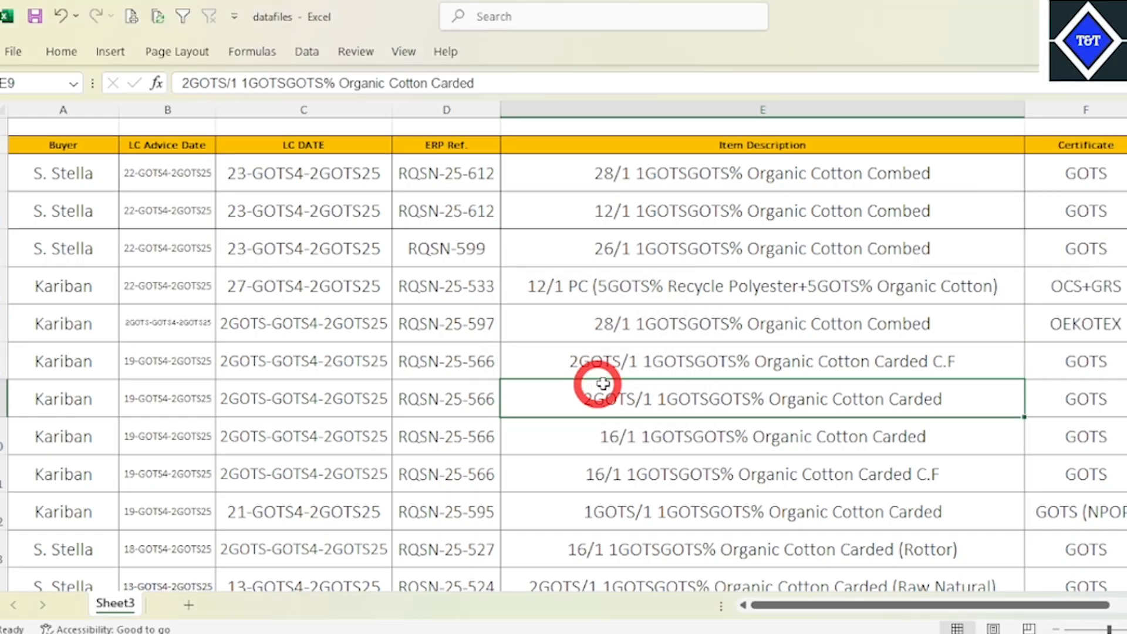
- Widen the PN Qty and Order Qty. columns to make their entries easier to read
left_click_drag(485, 171, 485, 468)
scroll(632, 404, "up", 1)
left_click_drag(855, 603, 1078, 602)
scroll(1064, 568, "right", 2)
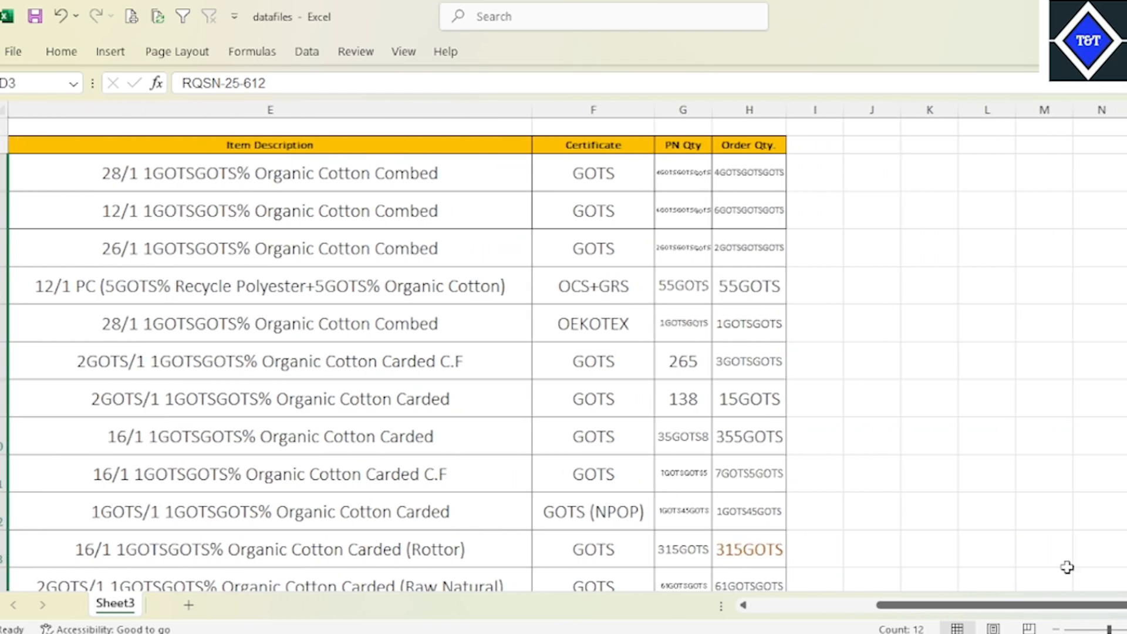
left_click(704, 257)
left_click_drag(712, 118, 776, 111)
left_click_drag(850, 117, 894, 115)
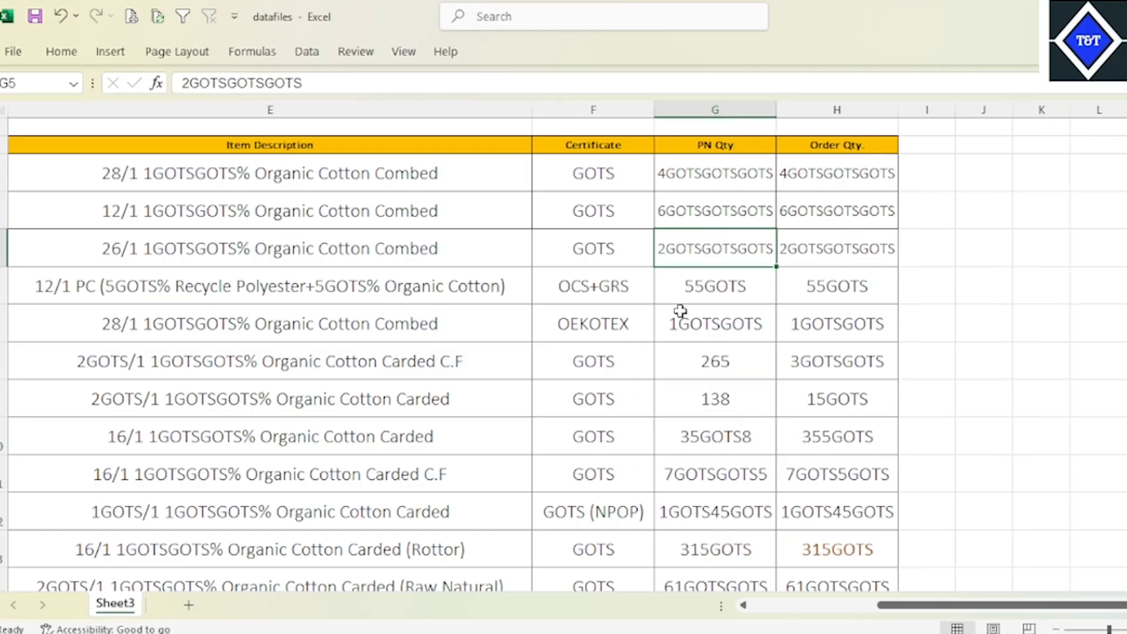
- Fill the Certificate, PN Qty and Order Qty. cells of the first four data rows with the standard light blue
left_click(622, 324)
left_click(846, 336)
left_click_drag(619, 183, 811, 290)
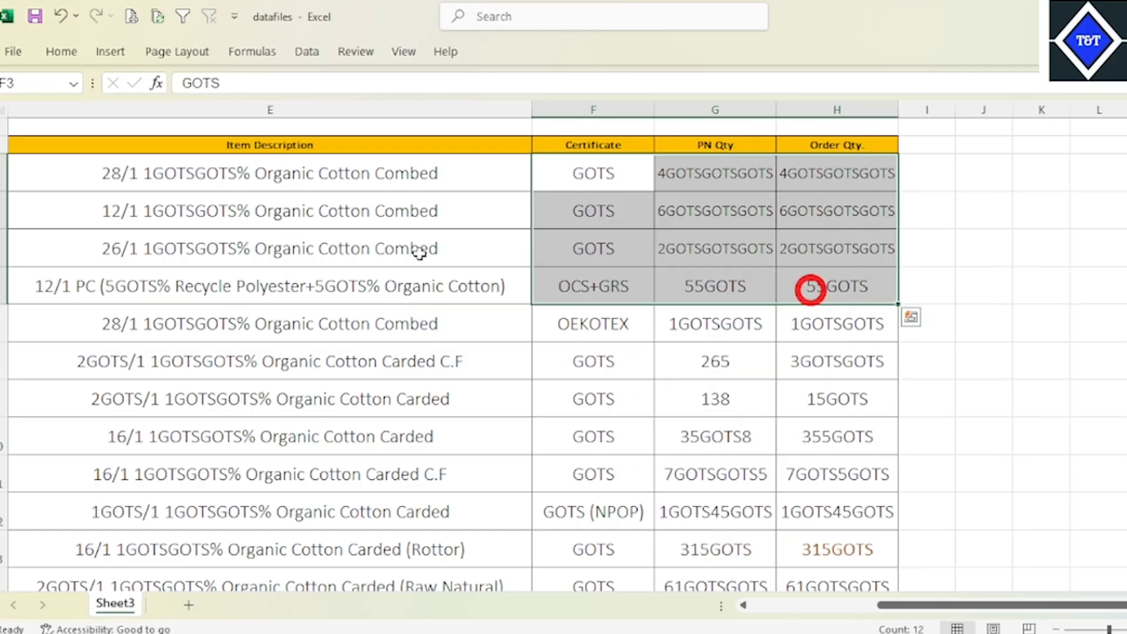
left_click(61, 51)
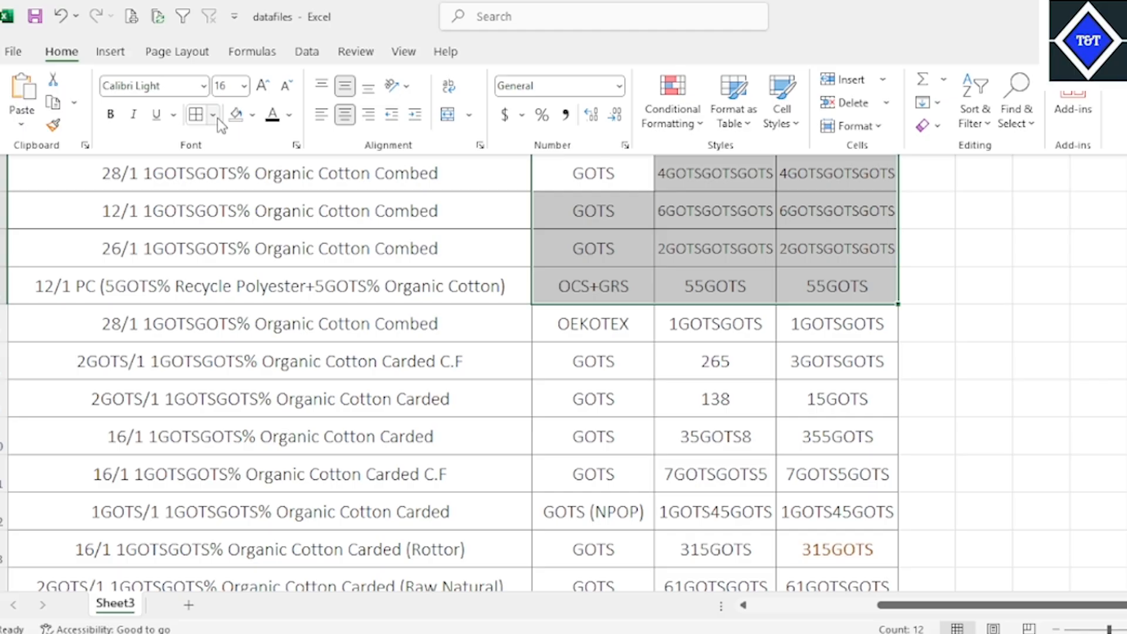
left_click(252, 115)
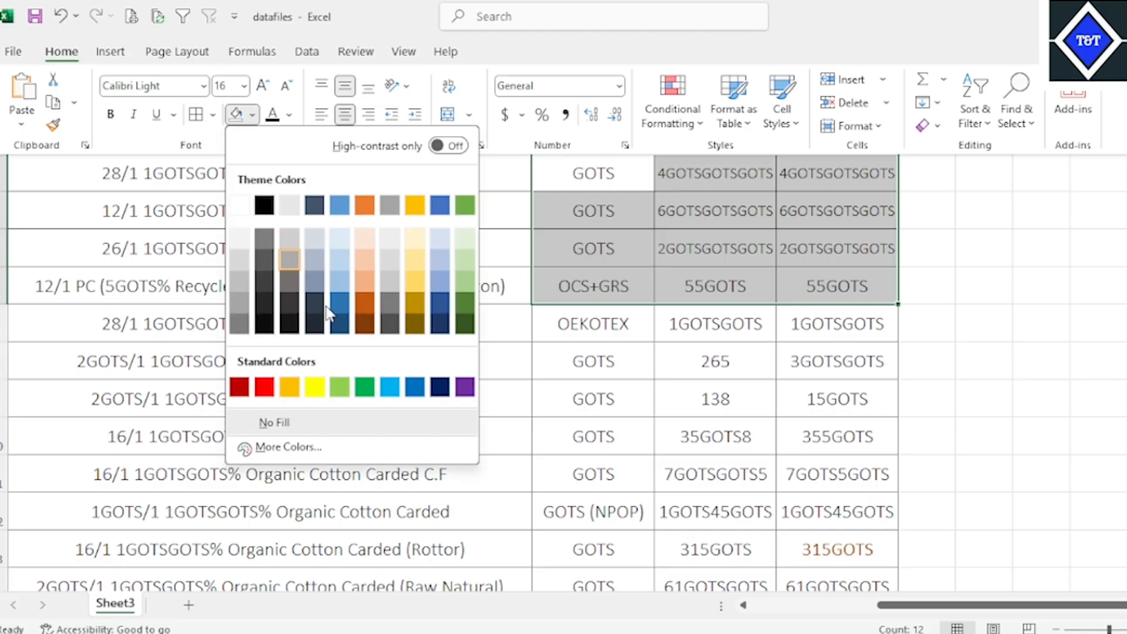
left_click(400, 388)
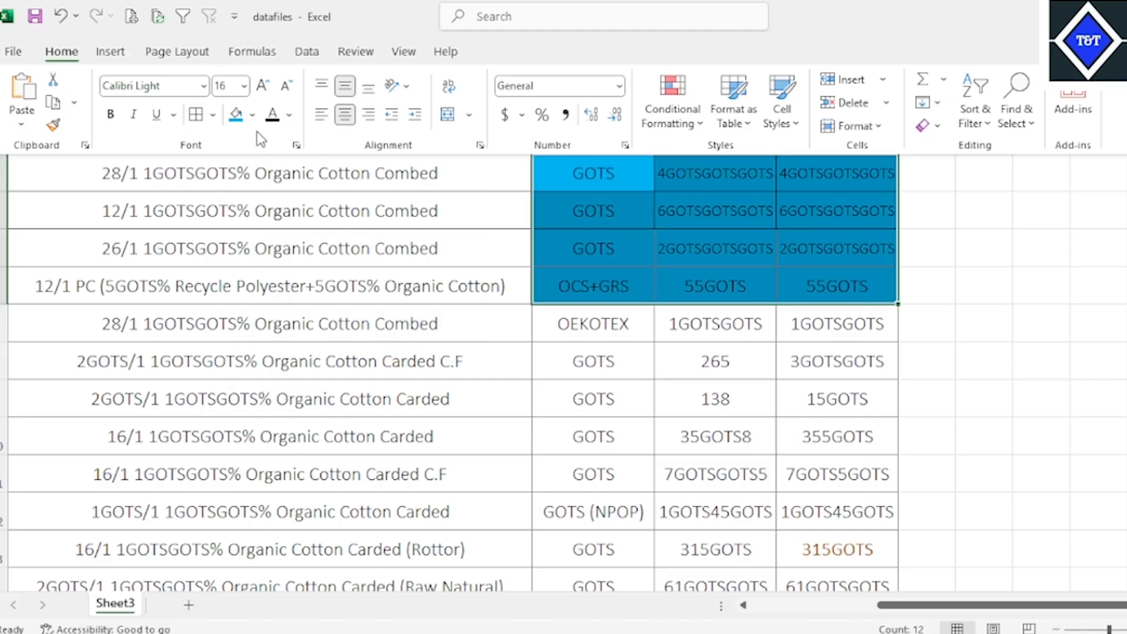
- Set the text of the selected light blue cells to white and bold
left_click(288, 115)
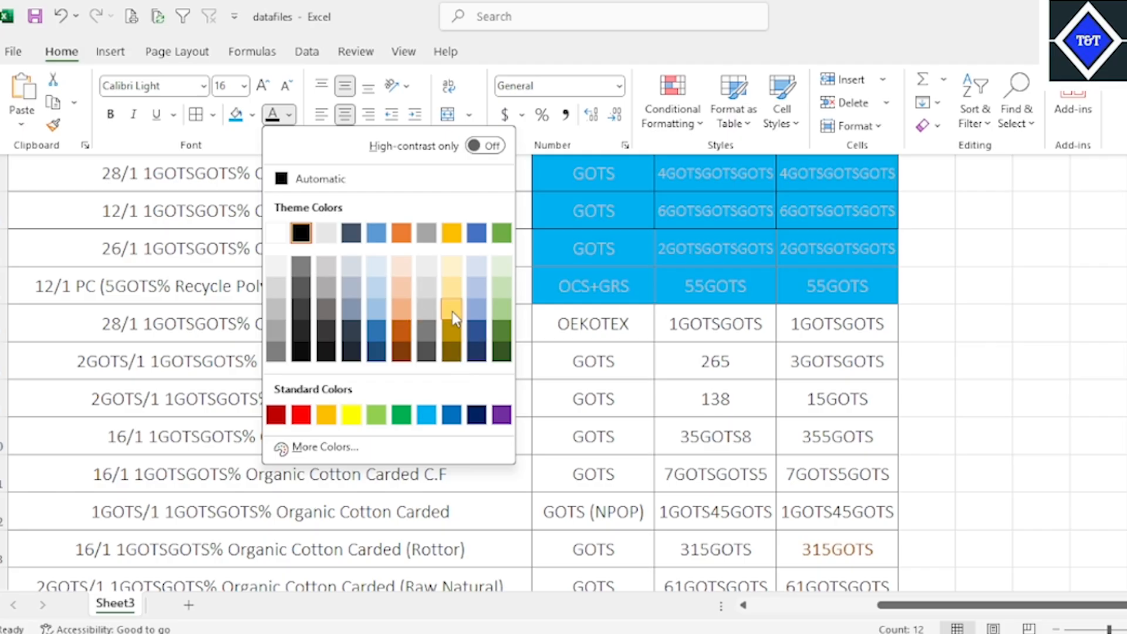
left_click(278, 233)
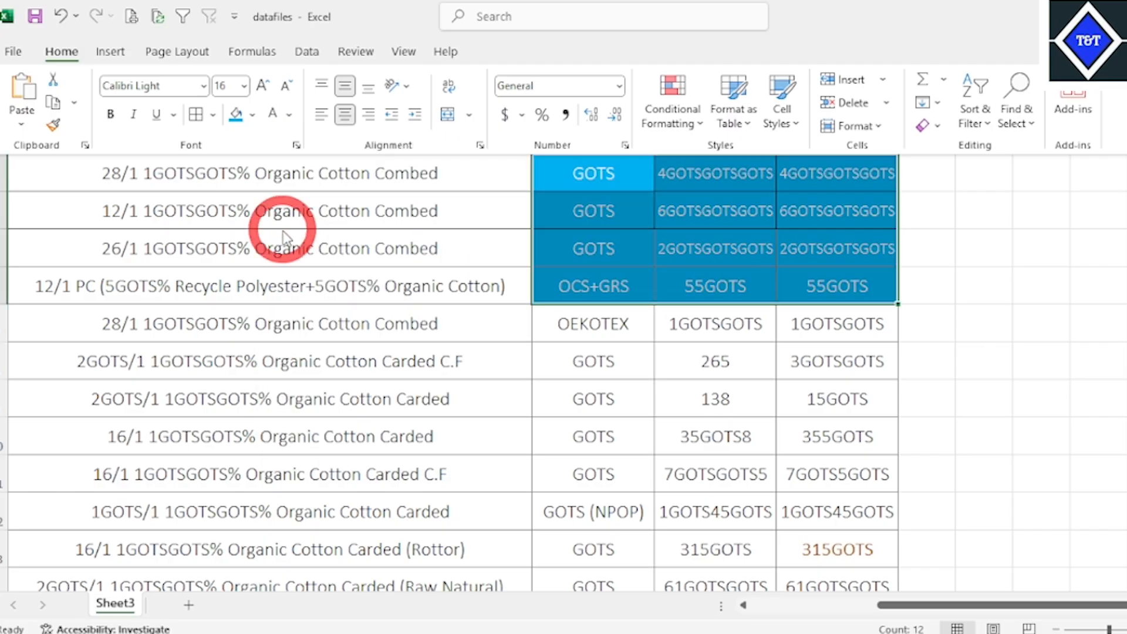
left_click(108, 114)
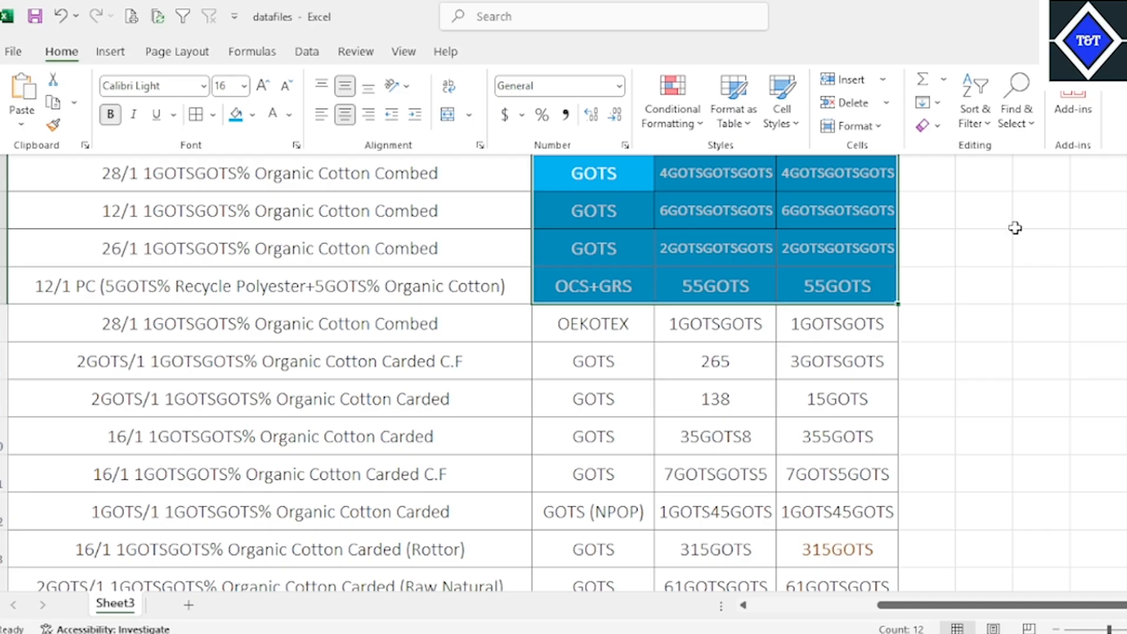
- Try to find formula cells on the sheet with the Formulas option of Find & Select
left_click(1020, 114)
left_click(1053, 253)
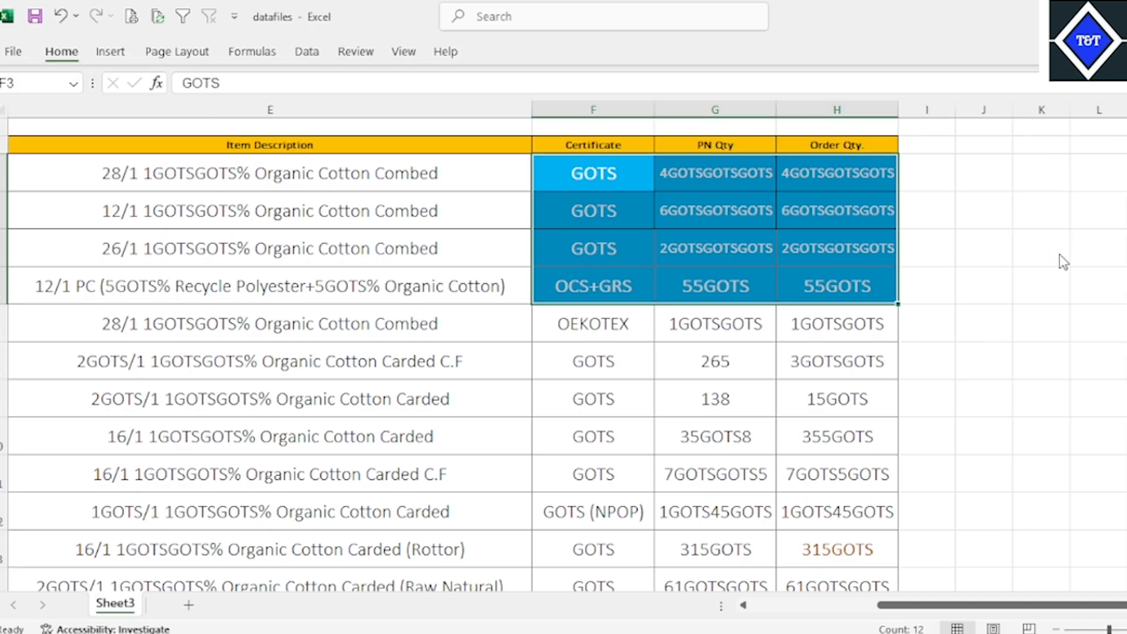
left_click(604, 372)
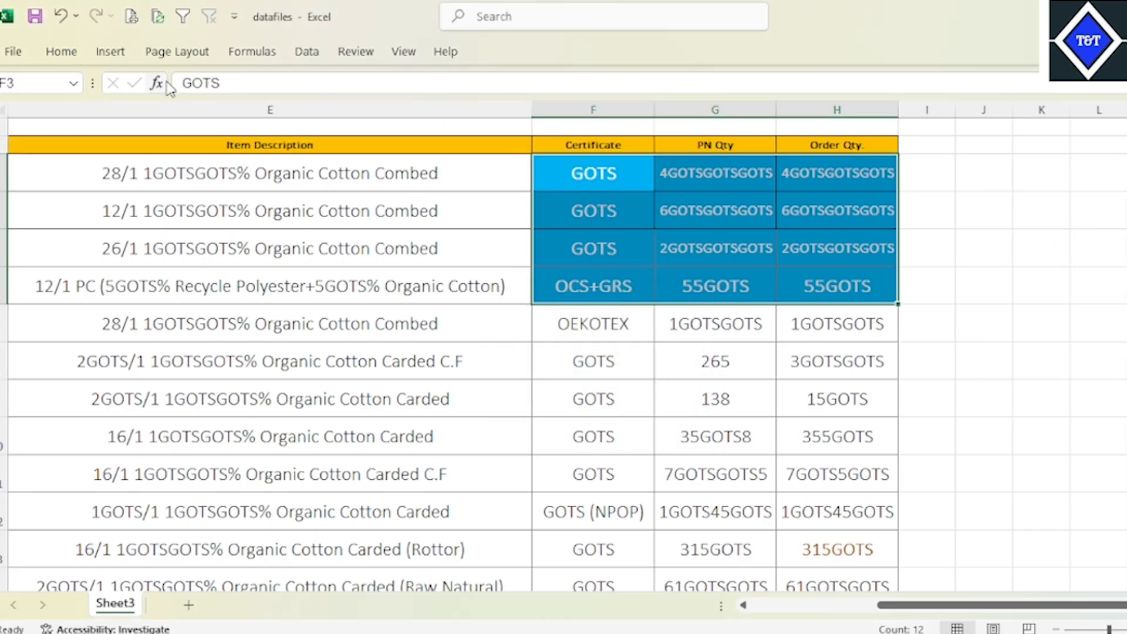
left_click(716, 286)
left_click(1015, 331)
- Copy the value 925 from cell G17 into all PN Qty cells from G3 to G25
scroll(483, 349, "down", 5)
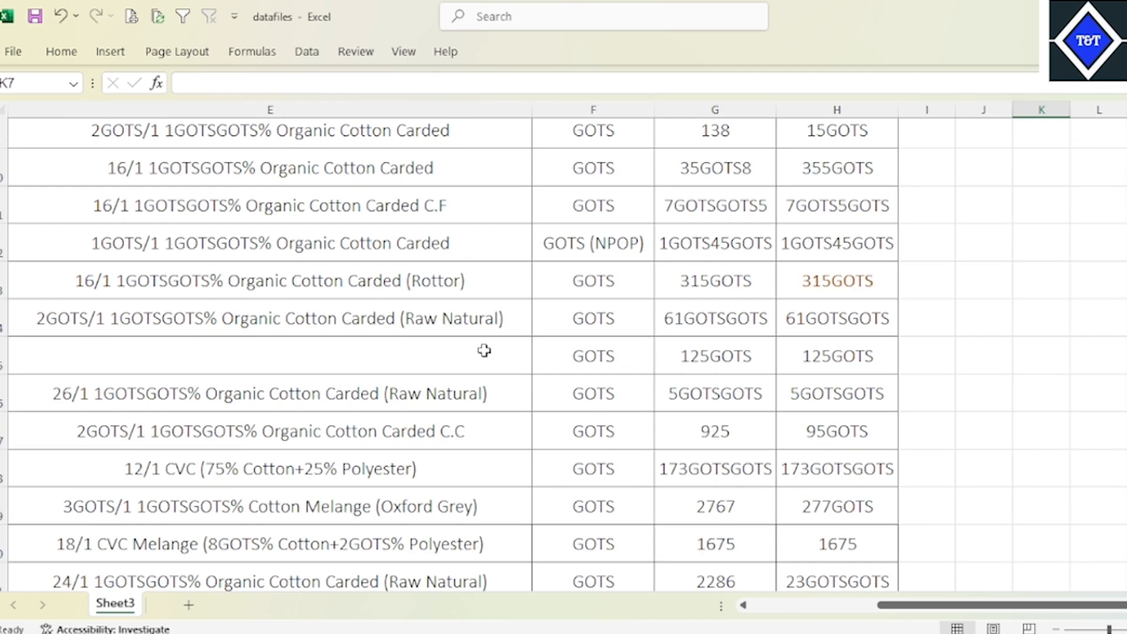
scroll(753, 355, "down", 1)
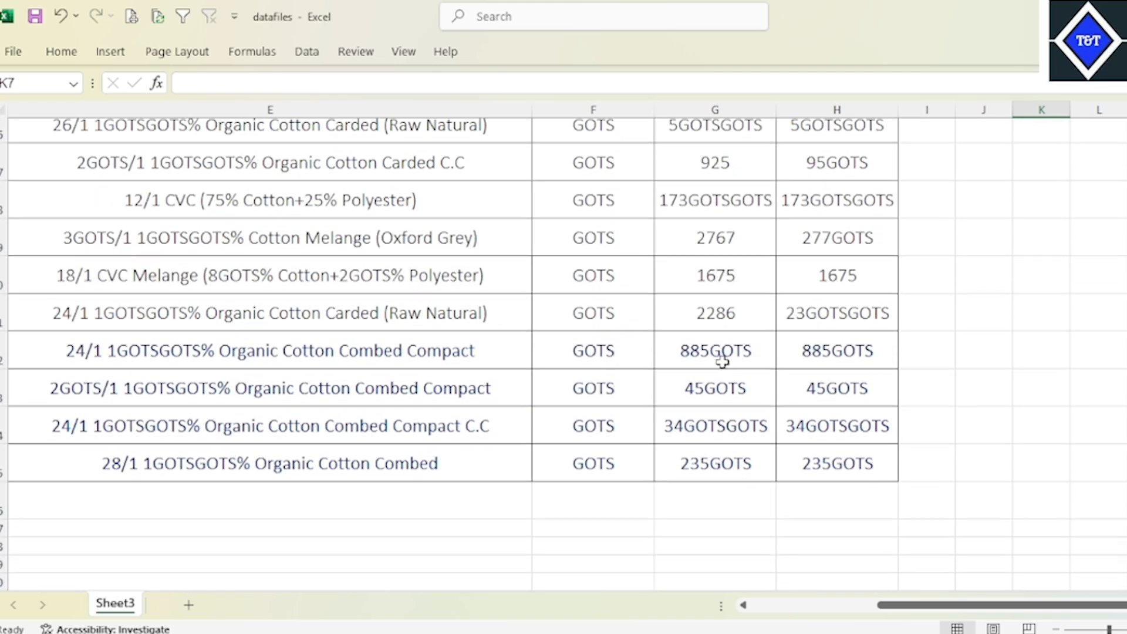
scroll(720, 361, "up", 4)
scroll(720, 360, "up", 1)
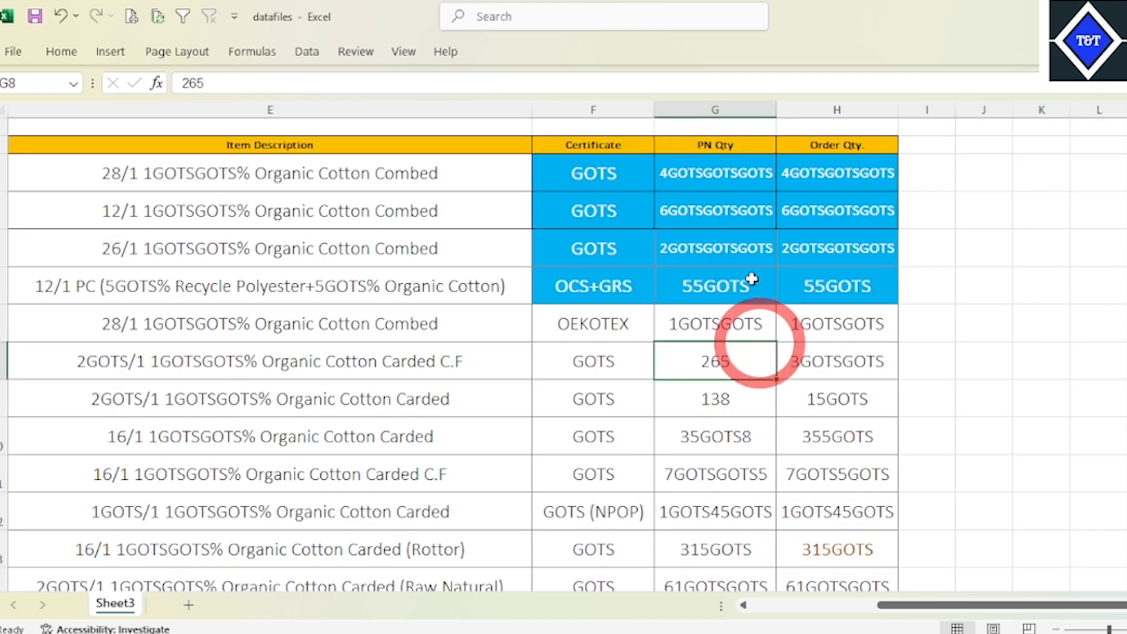
left_click(751, 348)
scroll(753, 405, "down", 1)
scroll(754, 407, "down", 2)
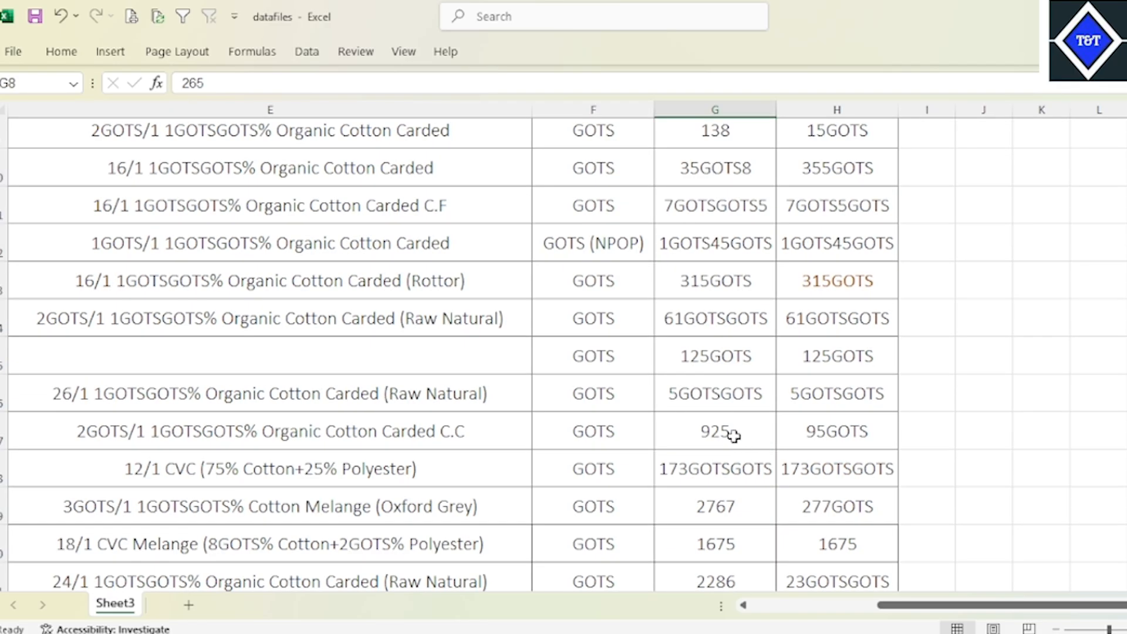
left_click(734, 431)
key("ctrl+c")
scroll(736, 333, "up", 3)
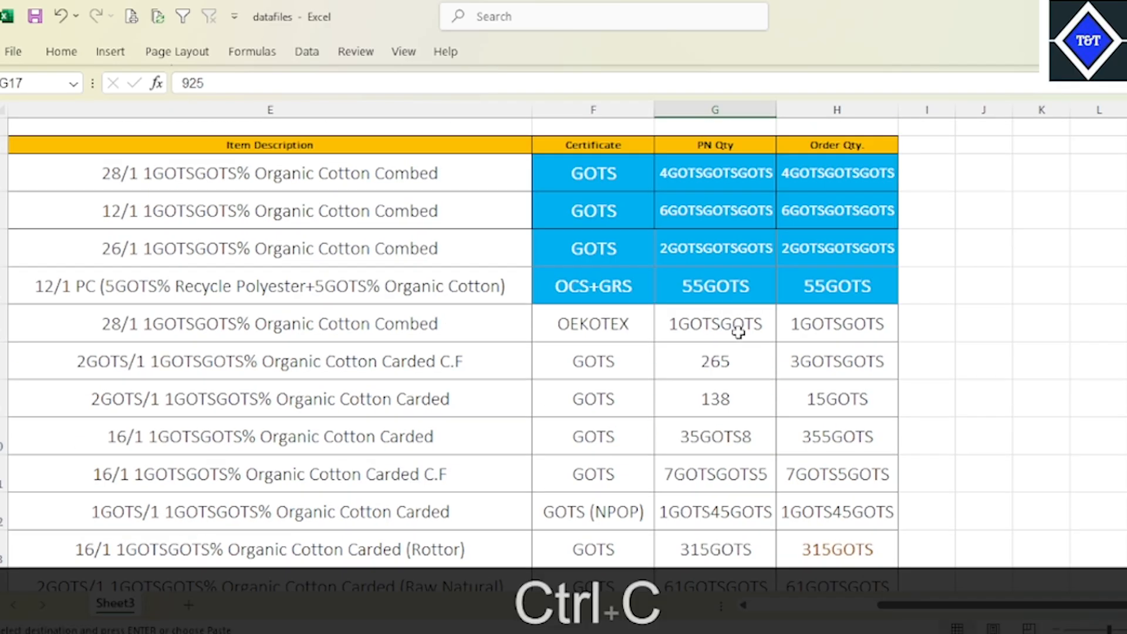
left_click(738, 174)
key("ctrl+shift+Down")
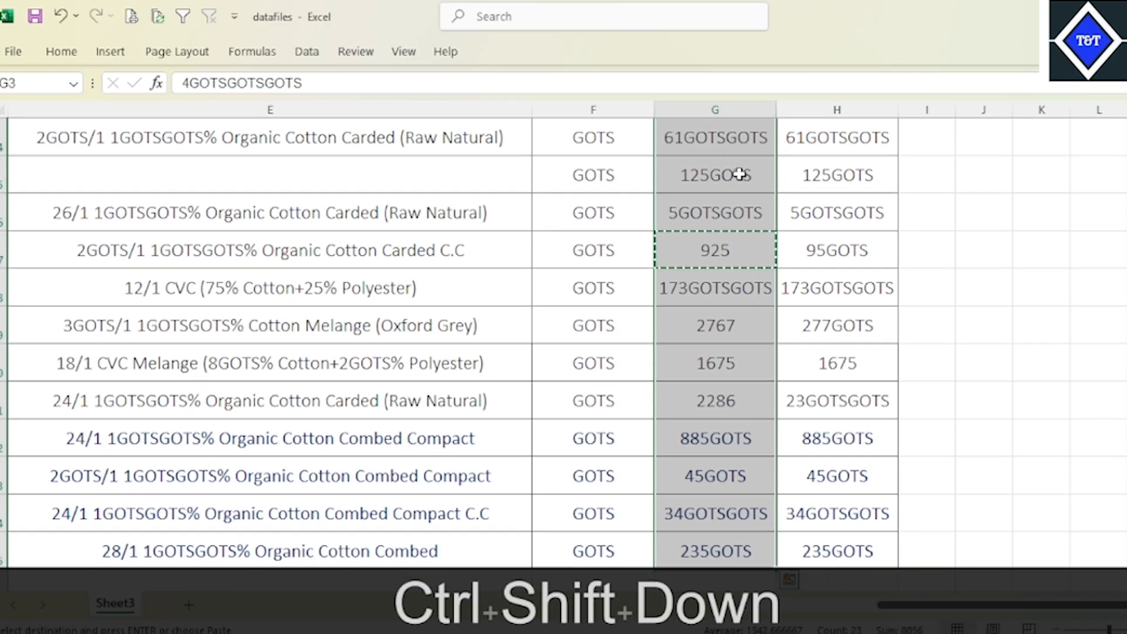
key("ctrl+v")
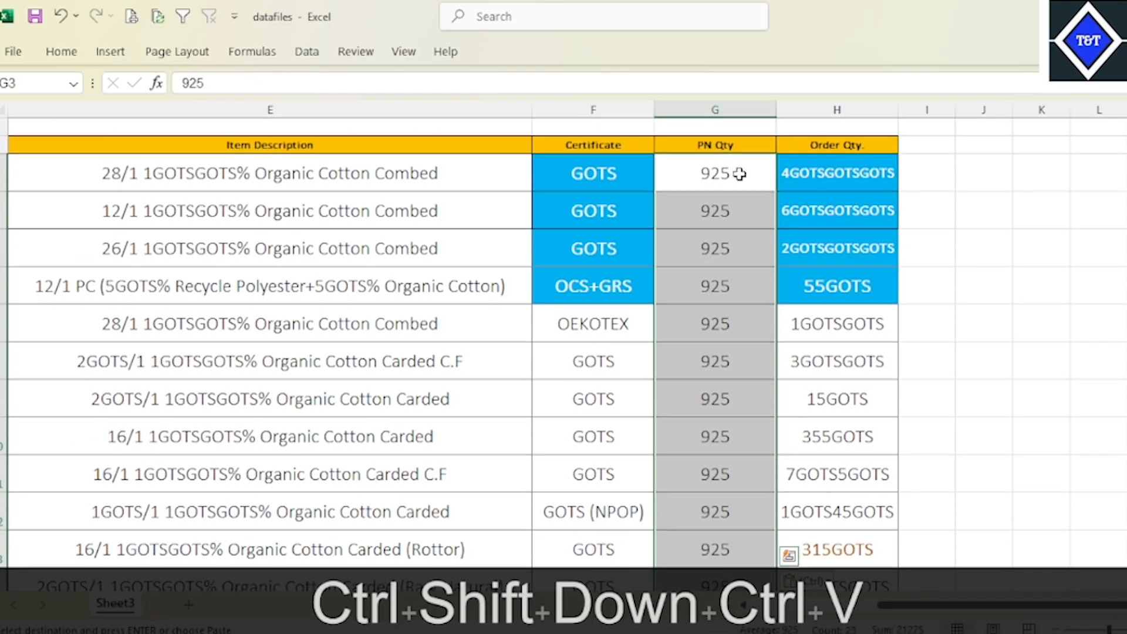
- Paste 925 over the PN Qty cells G3 to G25 again, remove their centre alignment and add a border
left_click(754, 299)
left_click(723, 144)
left_click(724, 168)
scroll(728, 405, "down", 4)
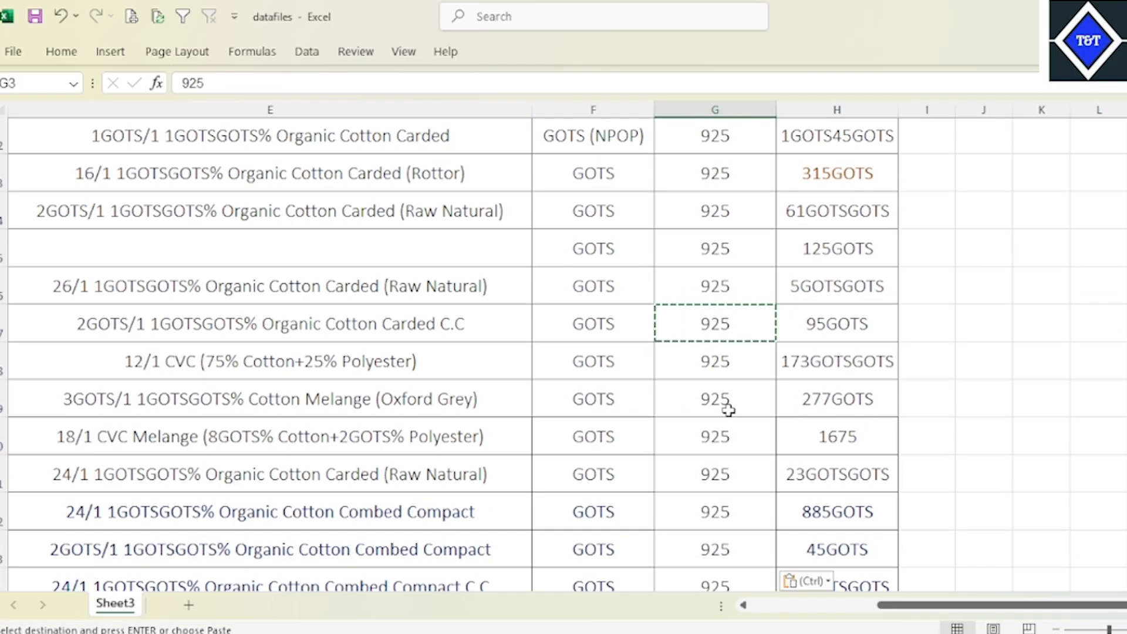
scroll(728, 411, "down", 2)
left_click(714, 415)
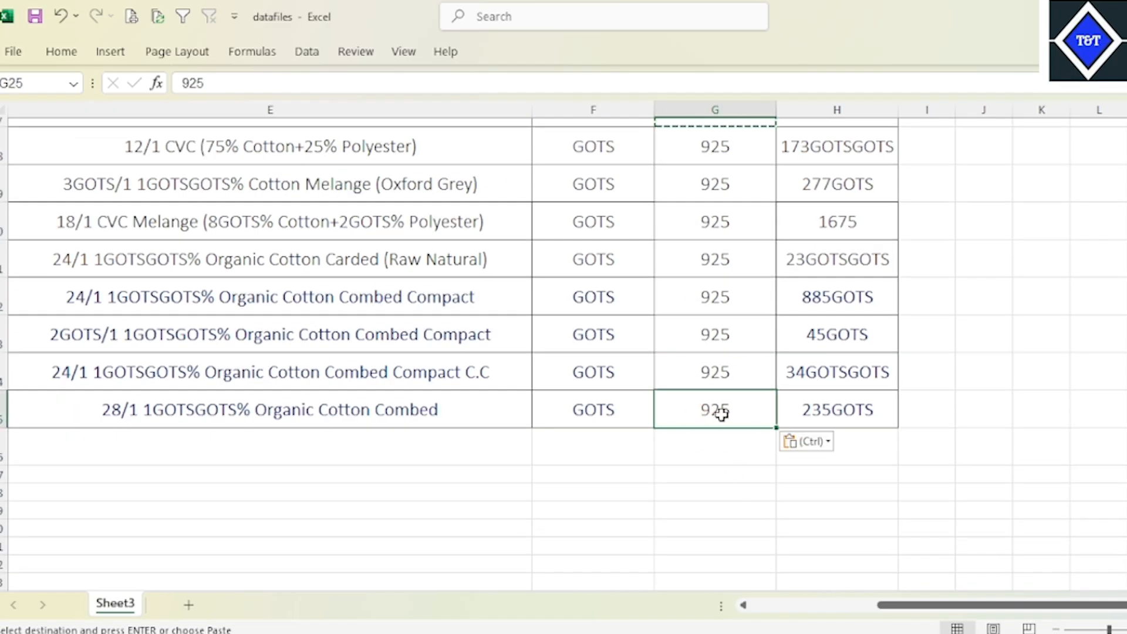
left_click_drag(721, 414, 724, 155)
key("ctrl+v")
left_click(69, 55)
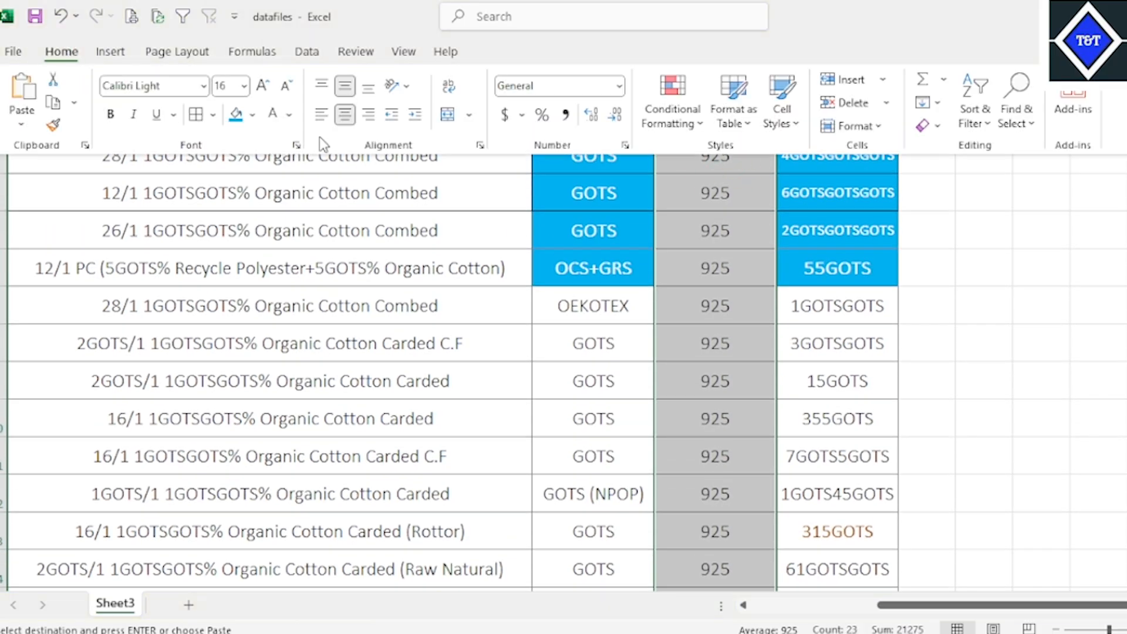
left_click(348, 116)
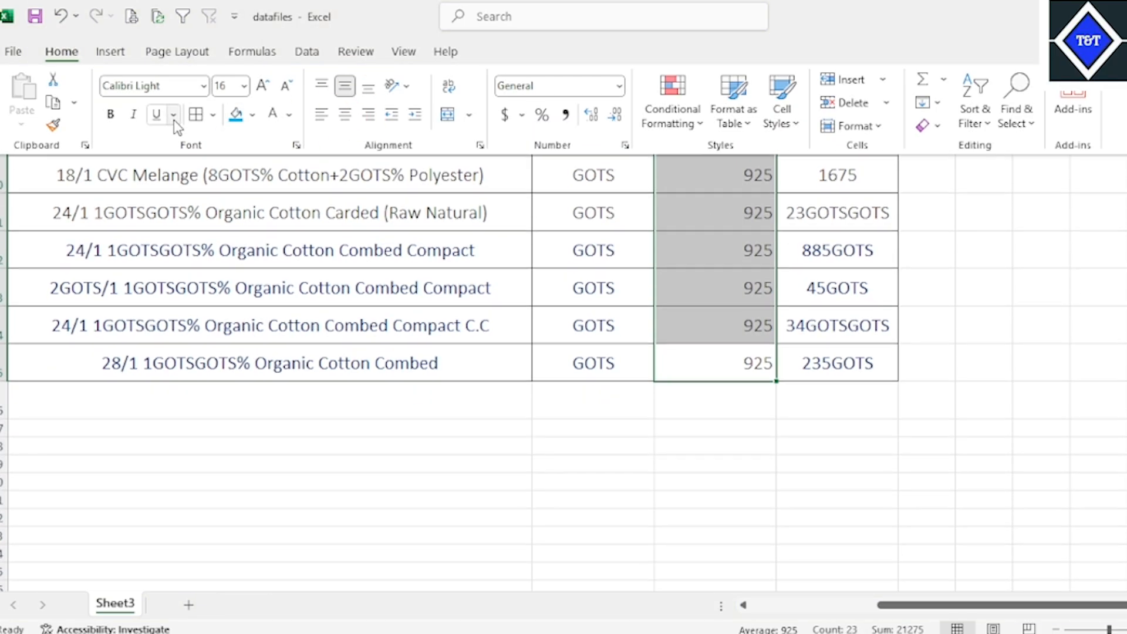
left_click(193, 115)
scroll(750, 298, "up", 2)
scroll(750, 296, "up", 3)
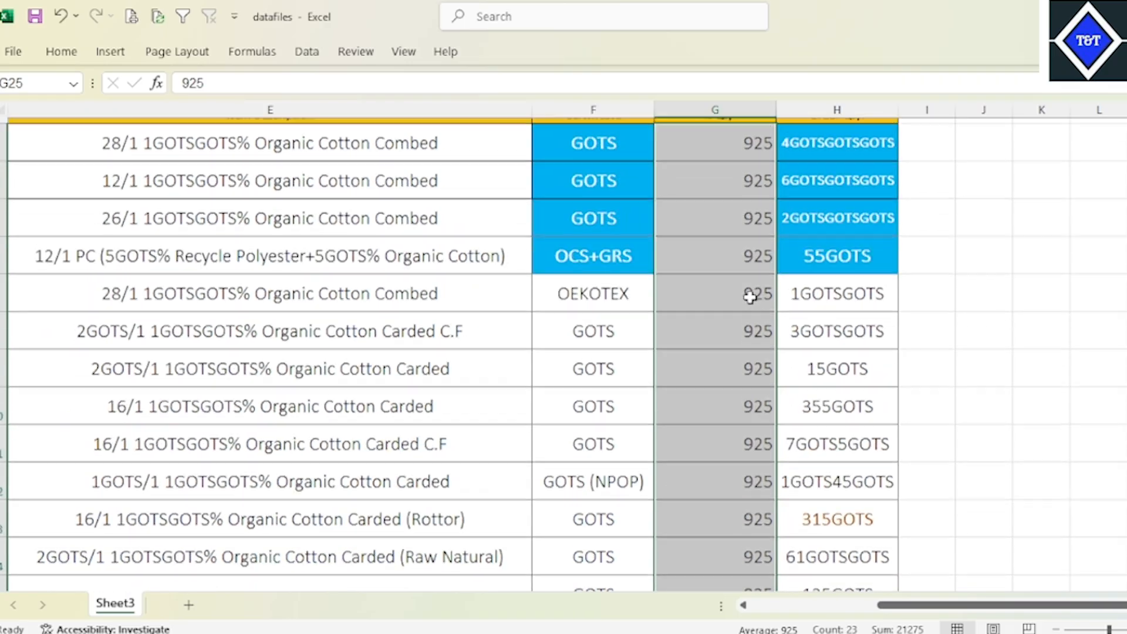
scroll(842, 332, "down", 4)
- Total the PN Qty column in cell G26 with the formula =SUM(G3:G25)
left_click(695, 504)
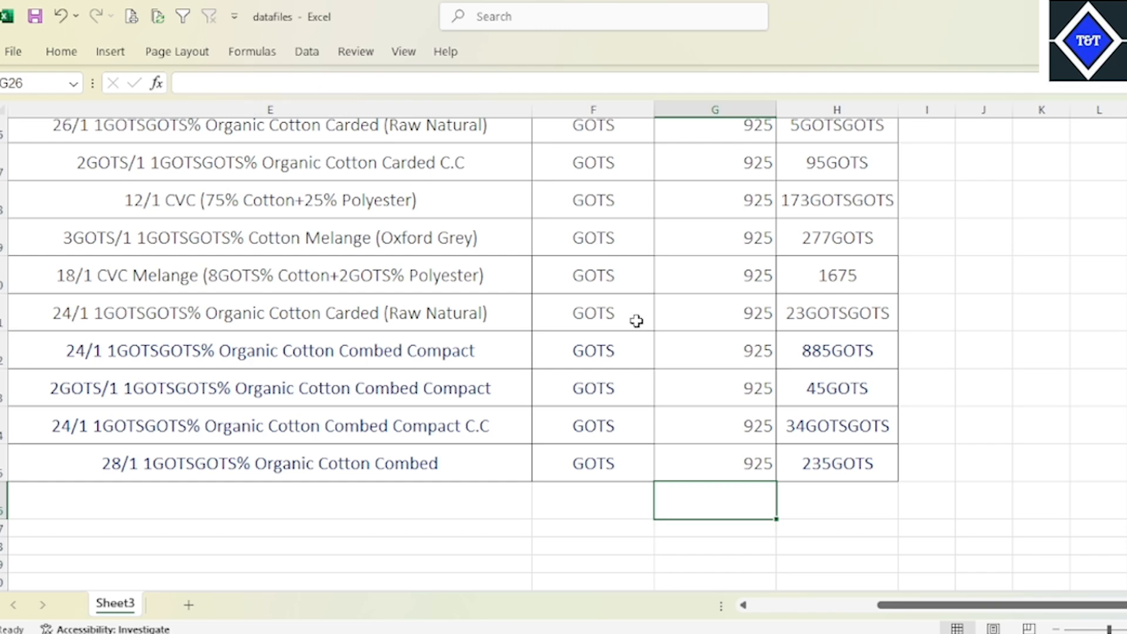
key("alt+equal")
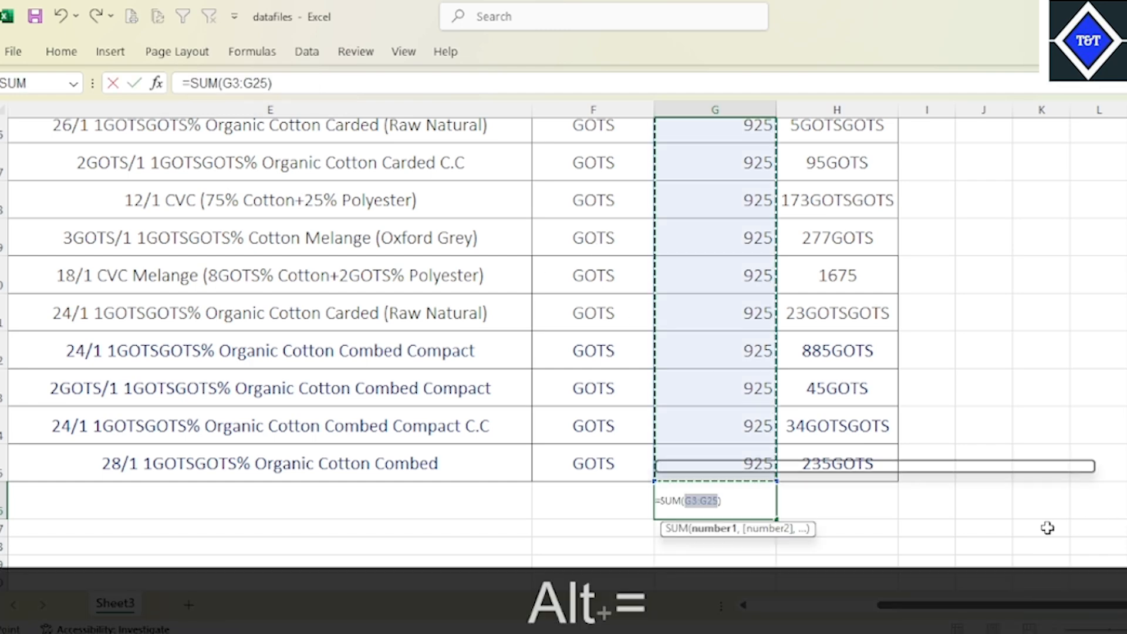
key("Return")
left_click(698, 493)
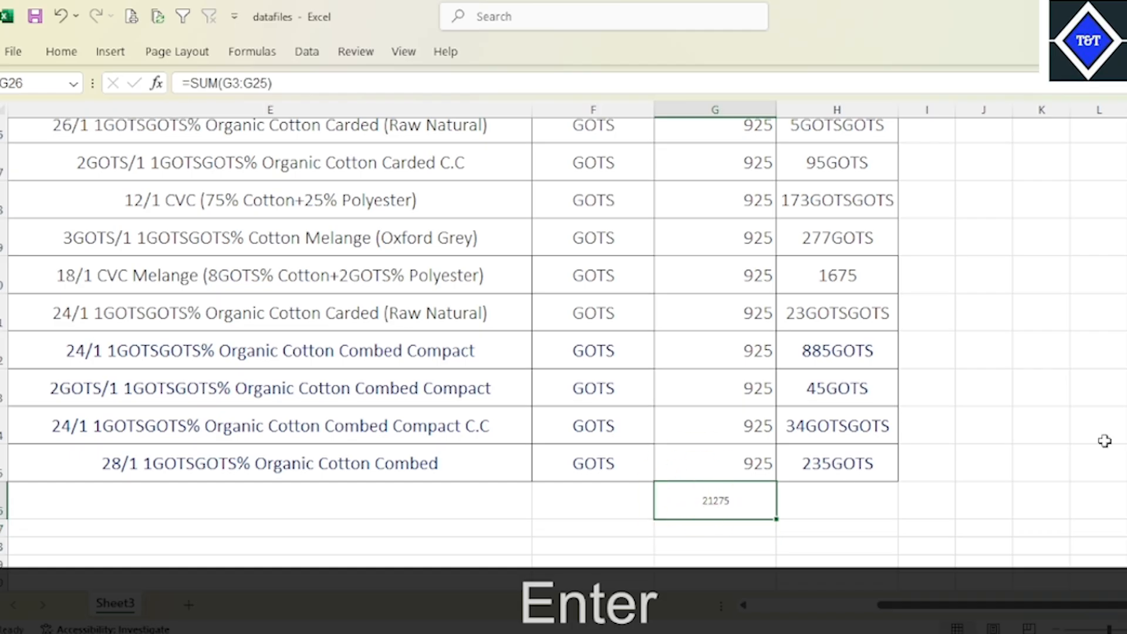
- Find the sheet's formula cells with the Formulas option of Find & Select, starting from the PN Qty total
left_click(61, 52)
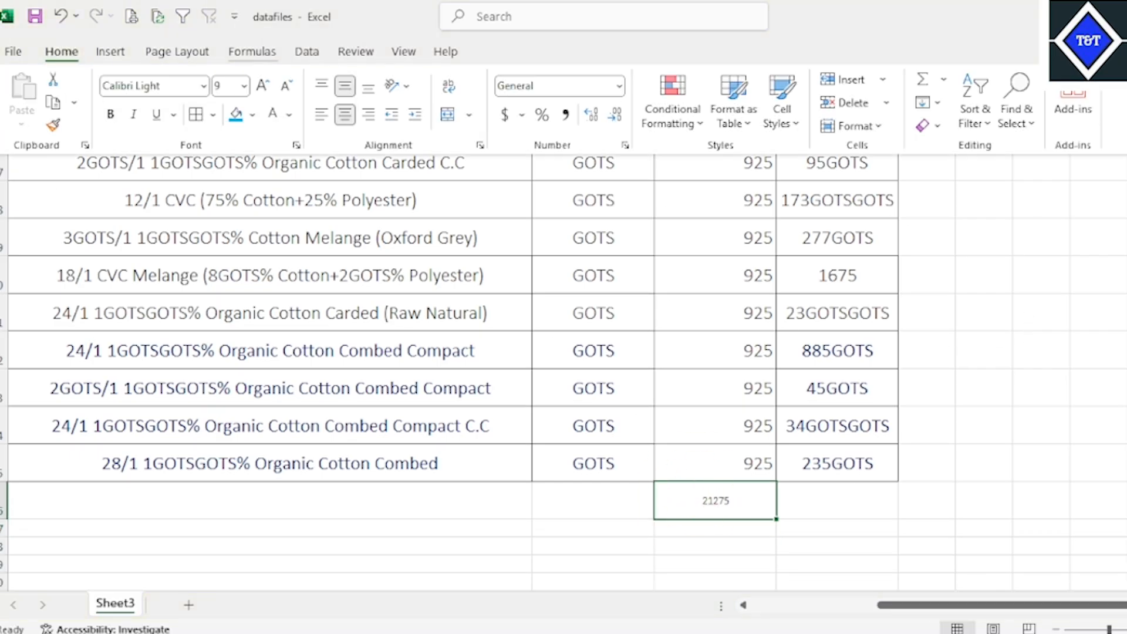
left_click(1012, 114)
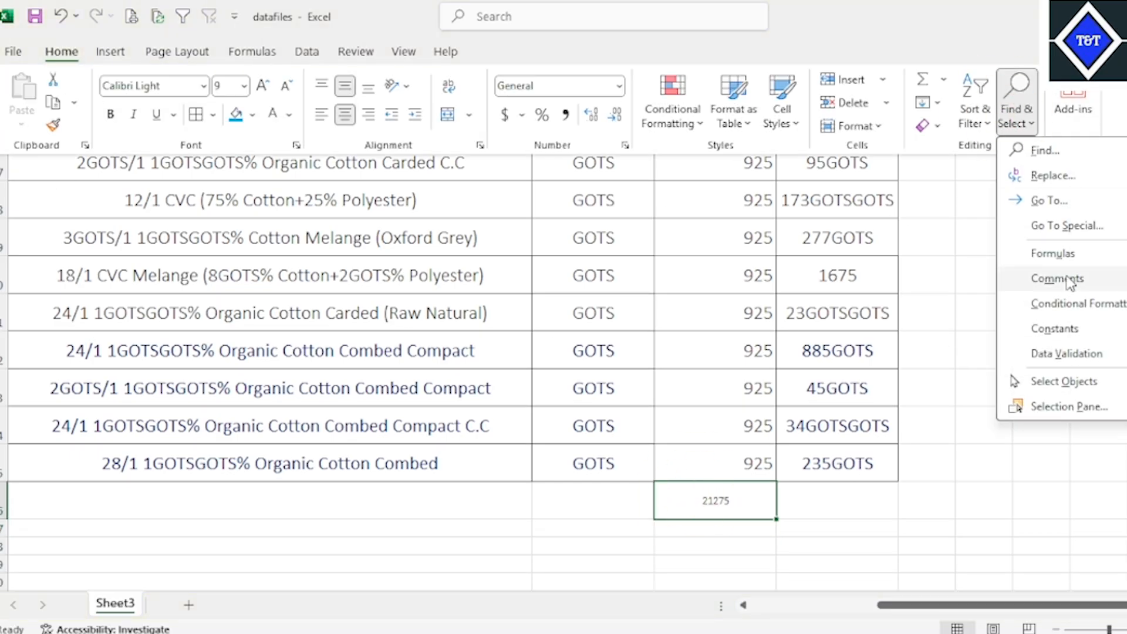
left_click(1053, 256)
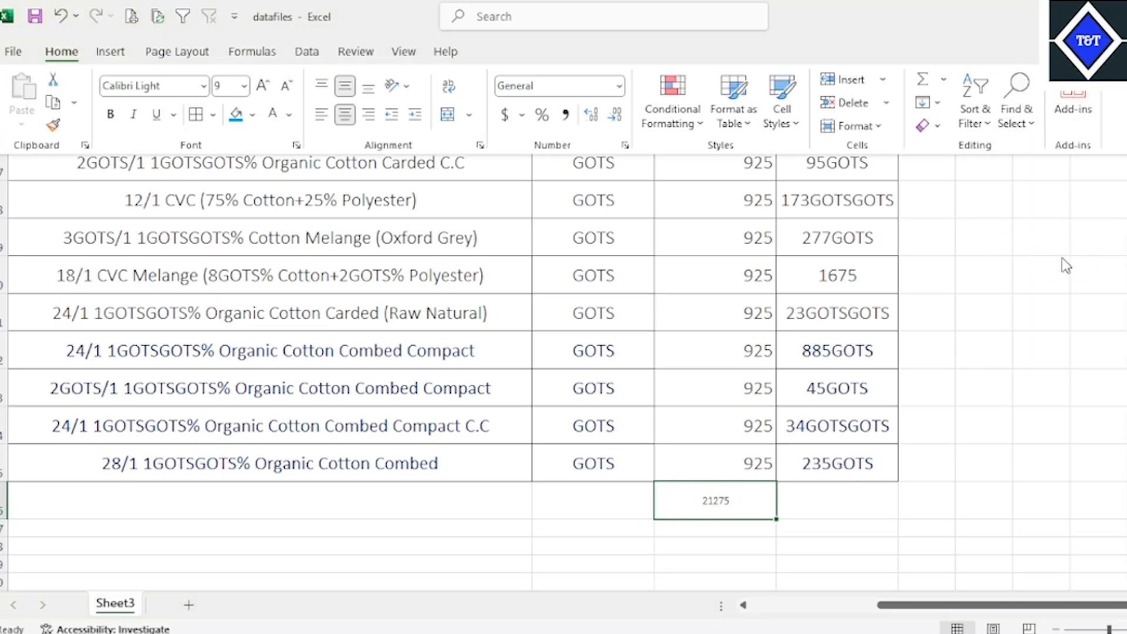
left_click(753, 428)
left_click(701, 389)
- Select the range E3:H26, including the total row, and find its formula cells with the Formulas option
scroll(284, 299, "up", 5)
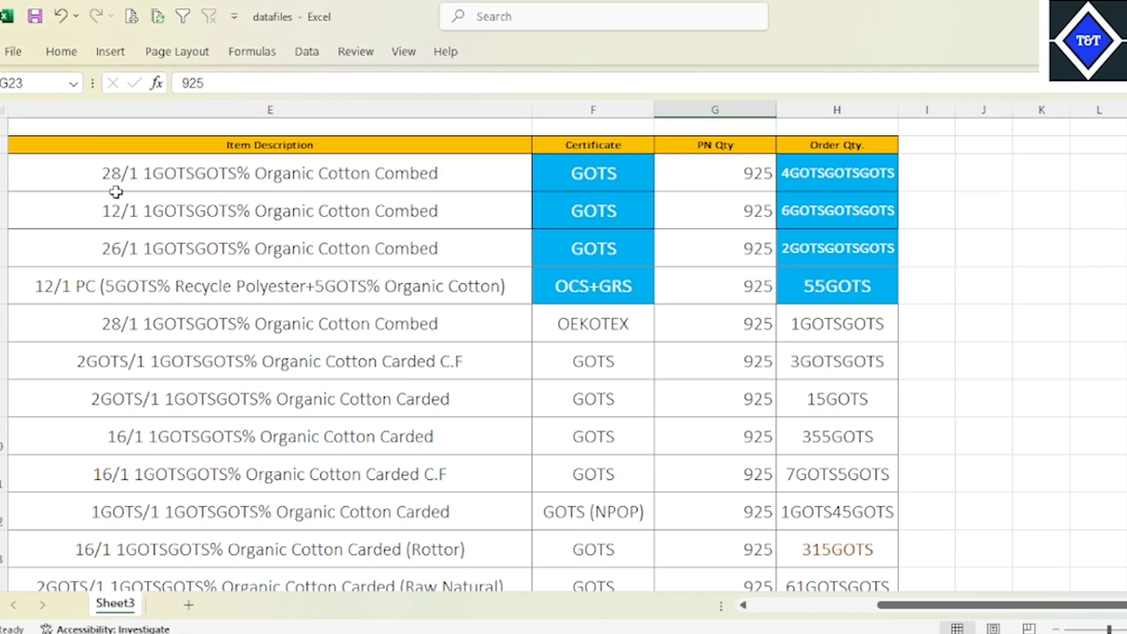
left_click_drag(116, 191, 855, 558)
left_click(61, 51)
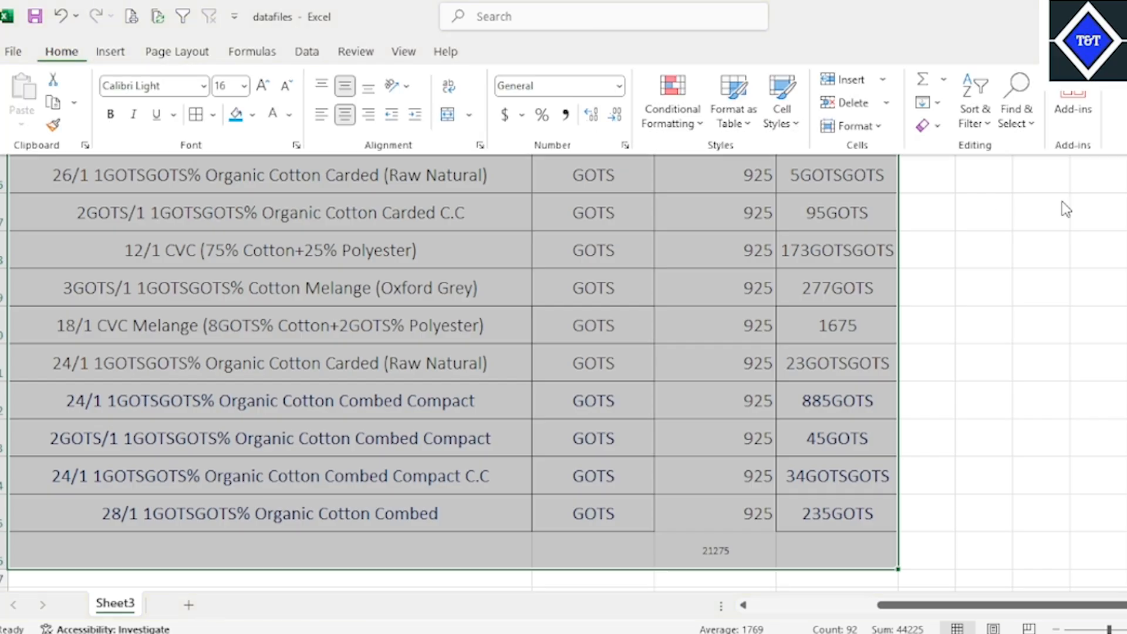
left_click(1015, 109)
left_click(1062, 252)
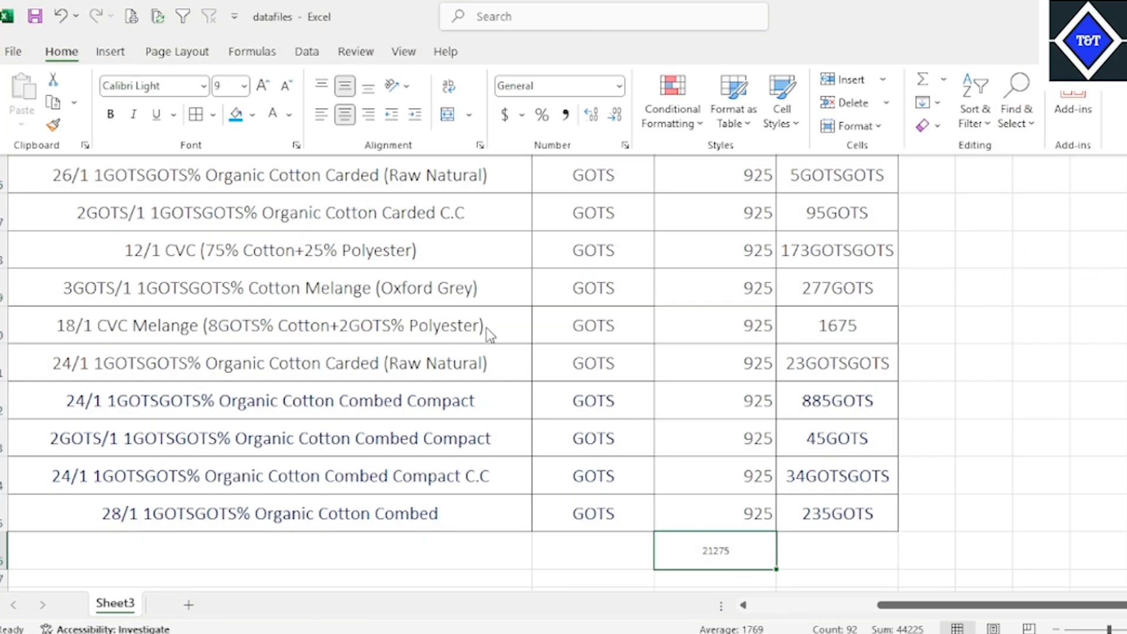
- Select the whole table, including the total row, and find its formula cells with the Formulas option of Find & Select
left_click(710, 363)
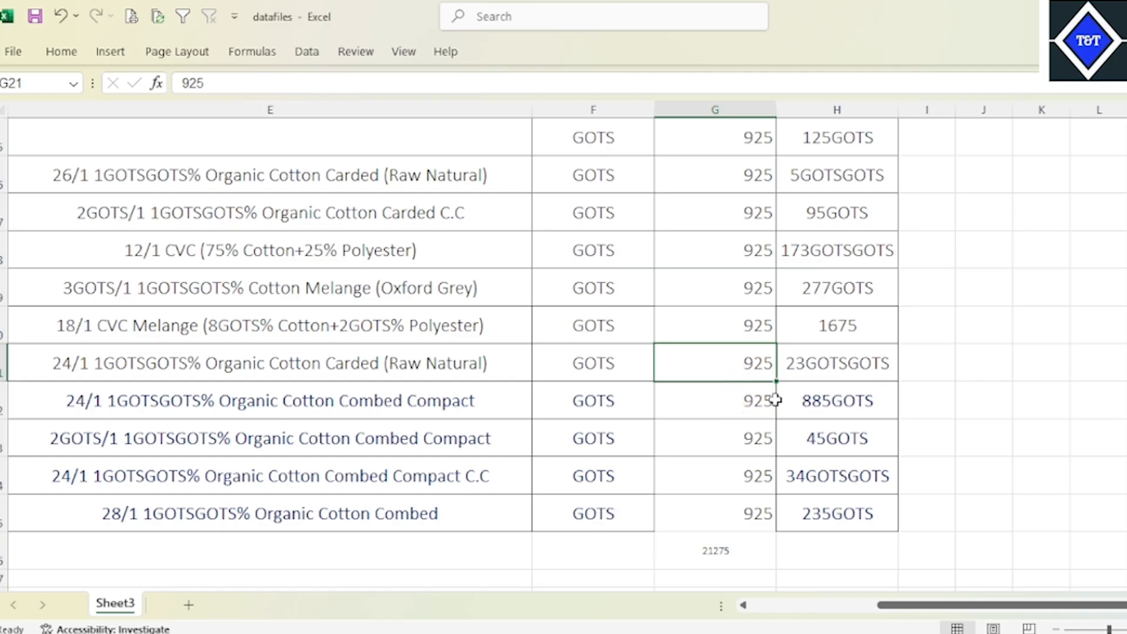
scroll(319, 340, "up", 5)
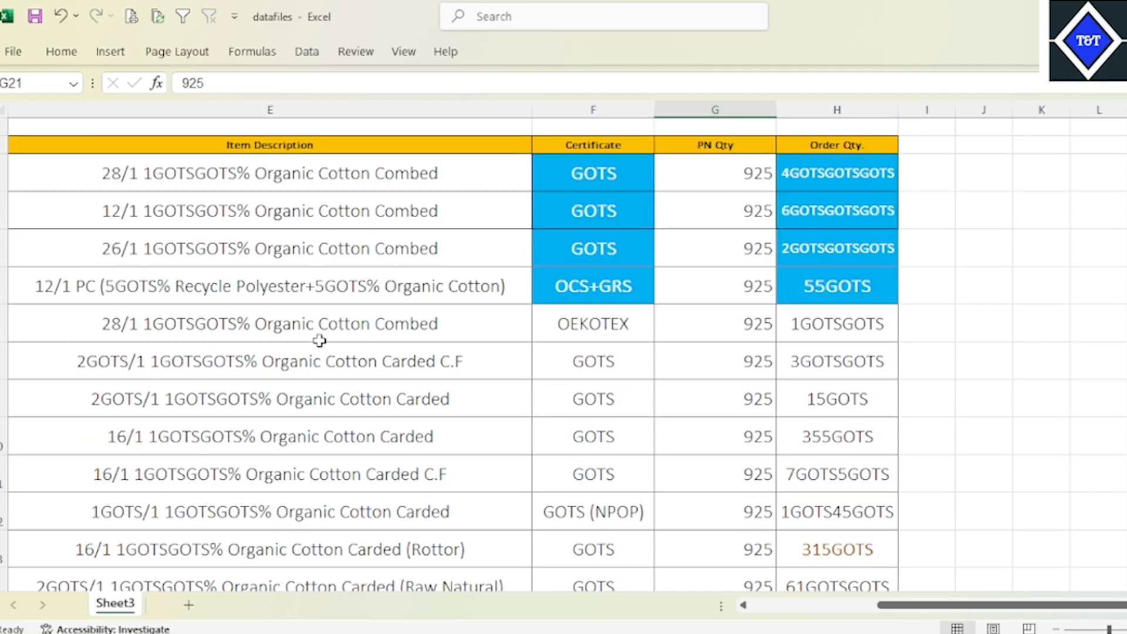
key("ctrl+a")
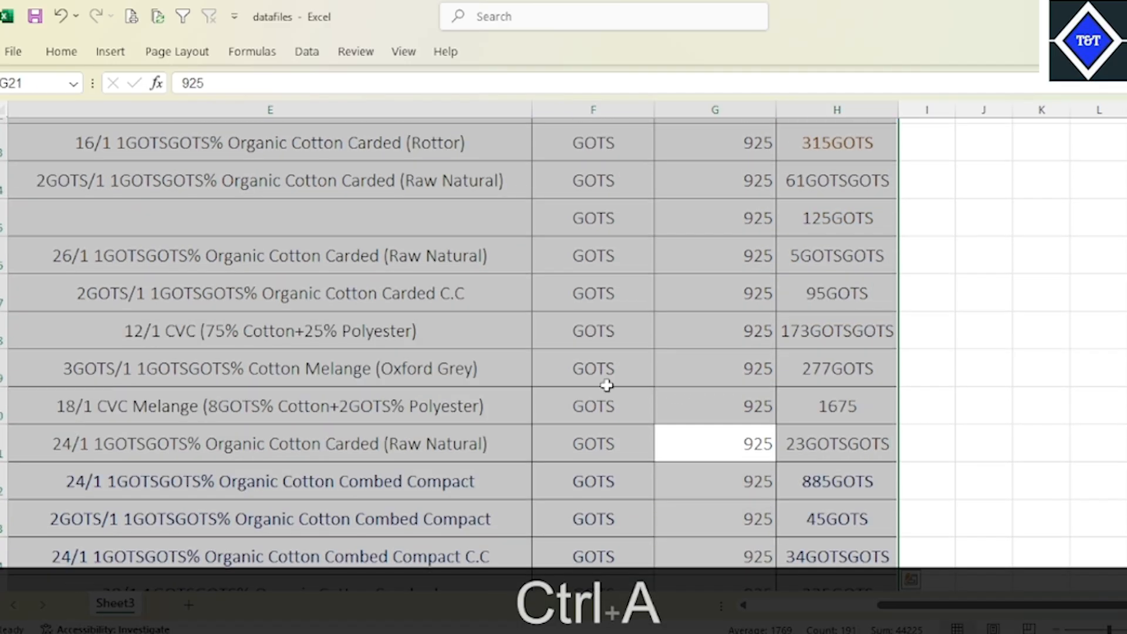
scroll(606, 385, "down", 2)
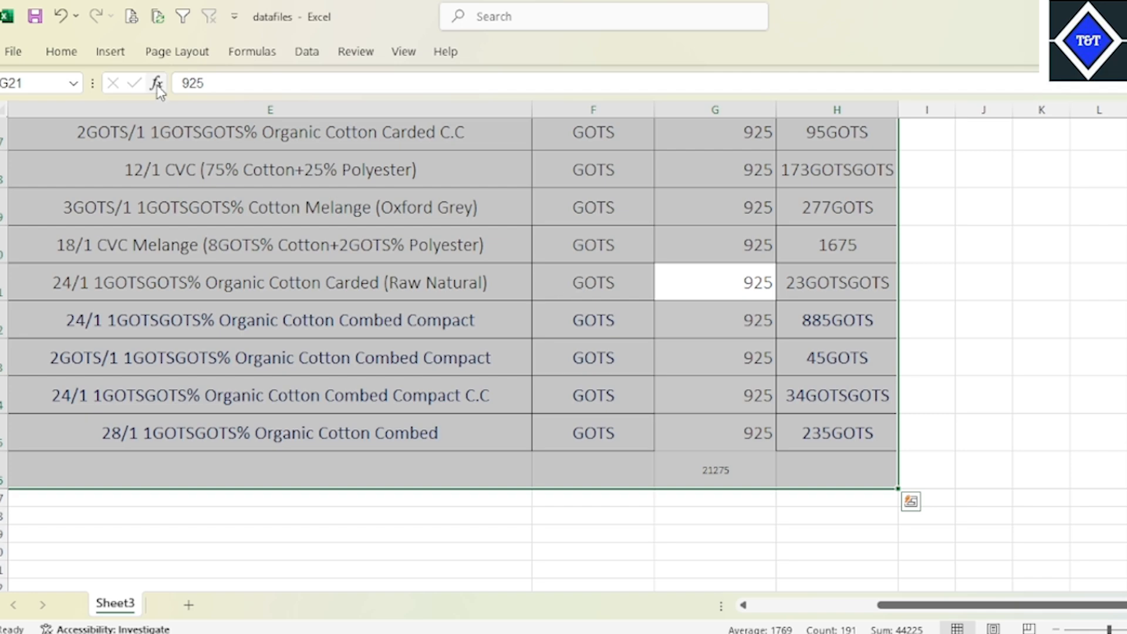
left_click(57, 58)
left_click(1015, 103)
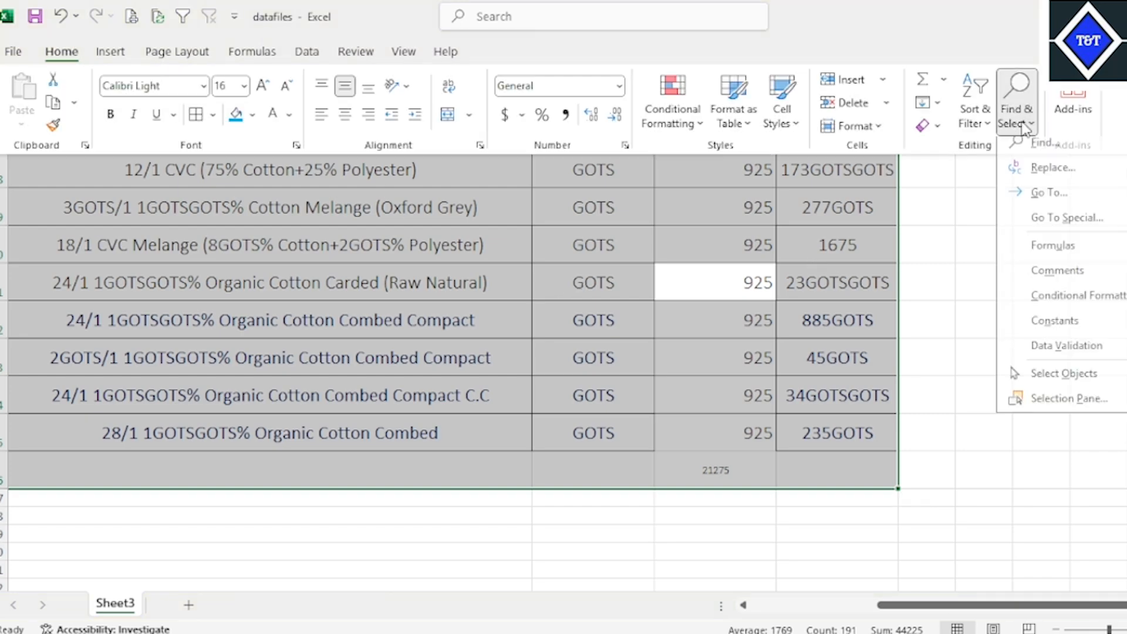
left_click(1064, 263)
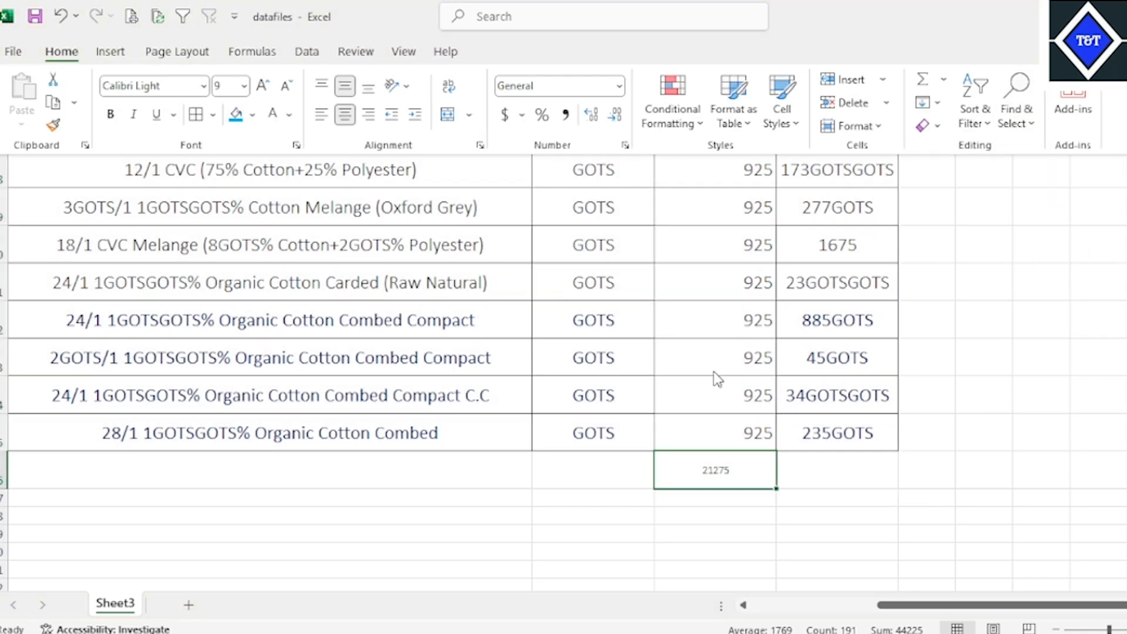
scroll(583, 380, "up", 10)
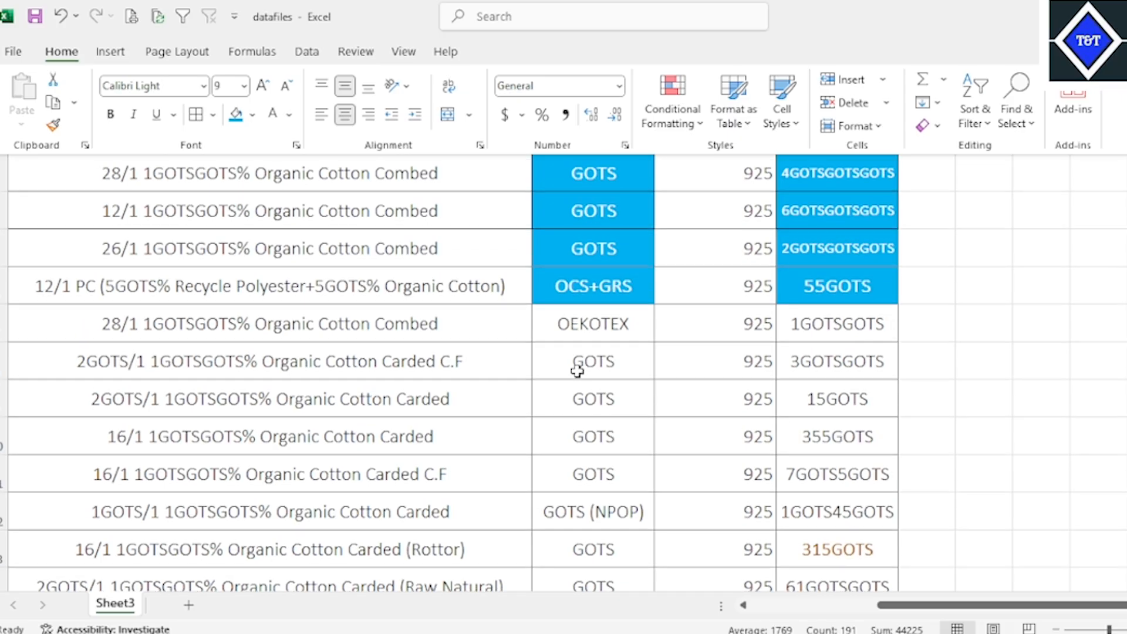
key("ctrl+F1")
left_click(744, 367)
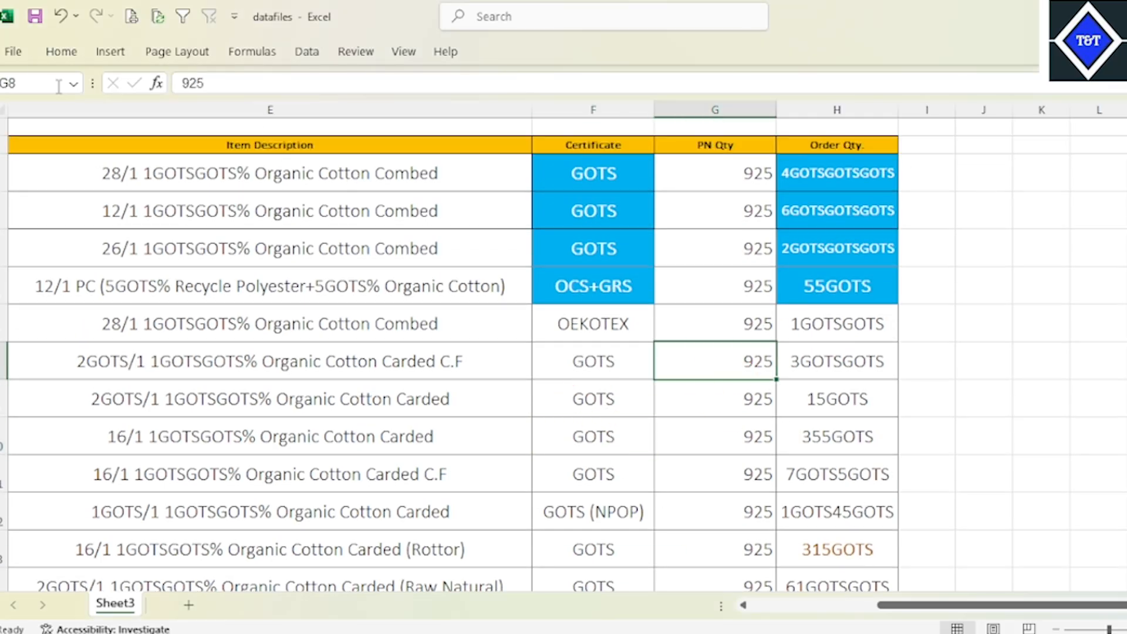
left_click(58, 54)
left_click(1016, 115)
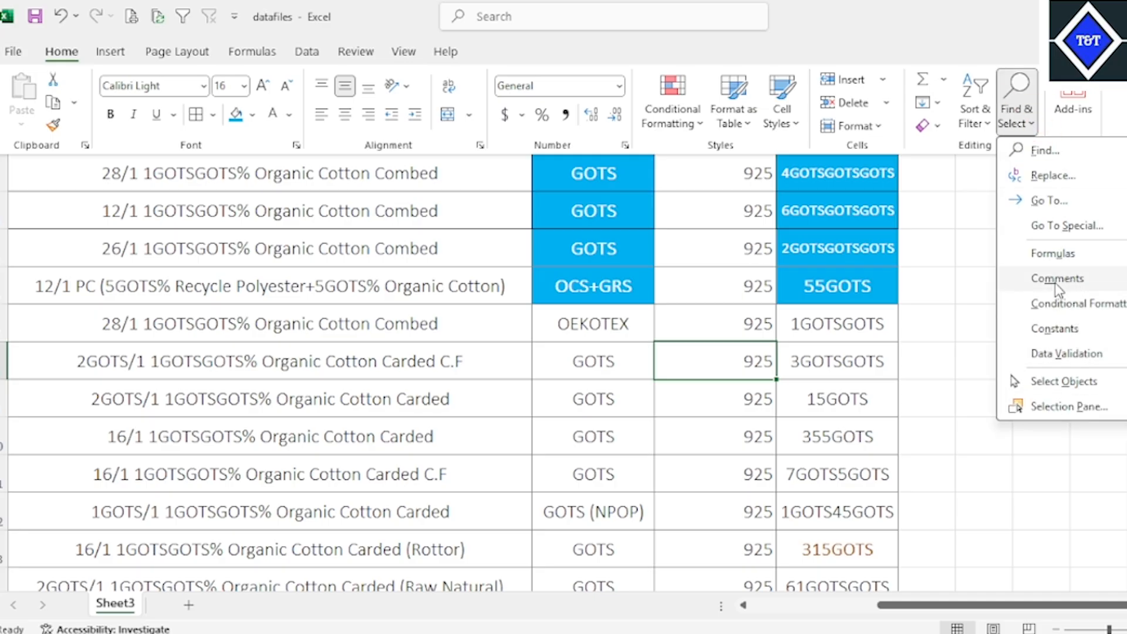
left_click(684, 358)
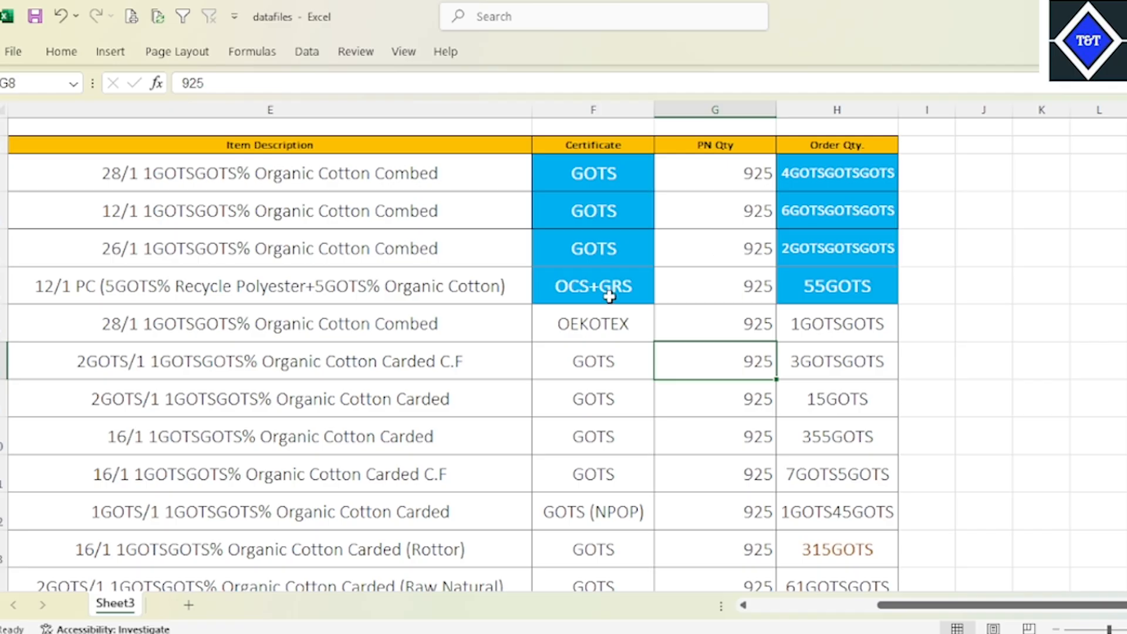
- Search the sheet for commented cells with the Comments option of Find & Select, starting from PN Qty cell G5
left_click(698, 254)
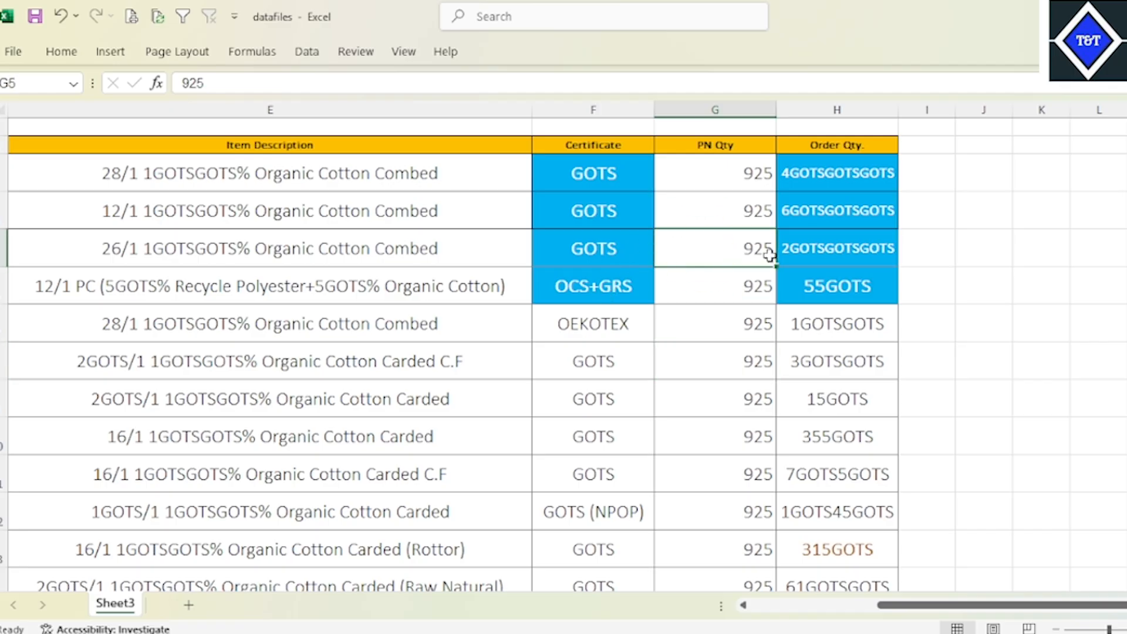
right_click(759, 250)
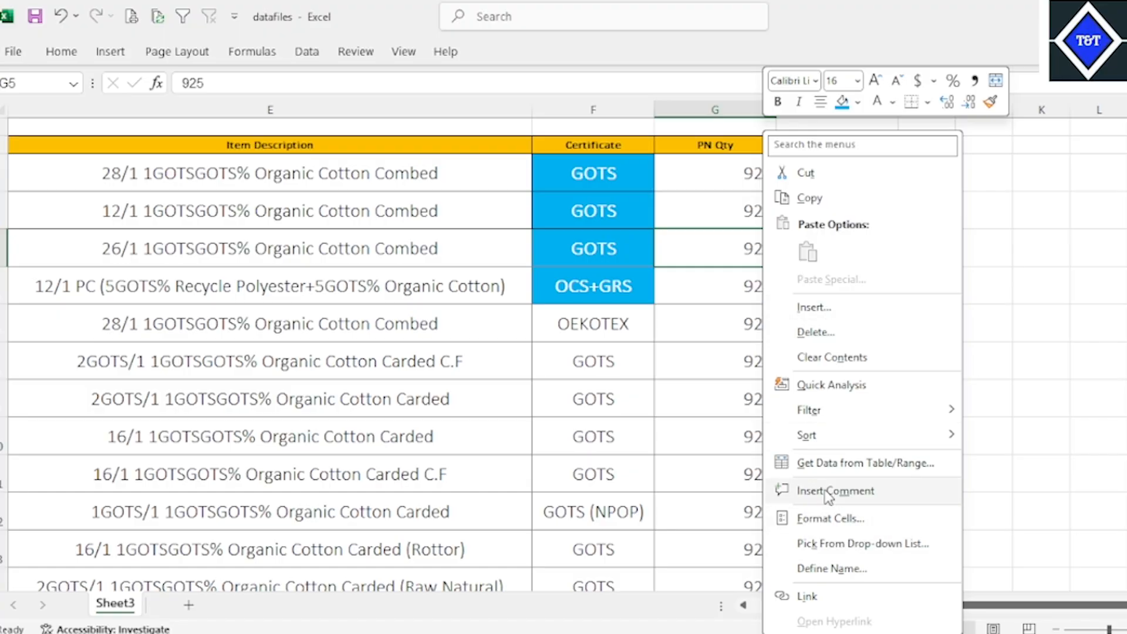
left_click(1035, 387)
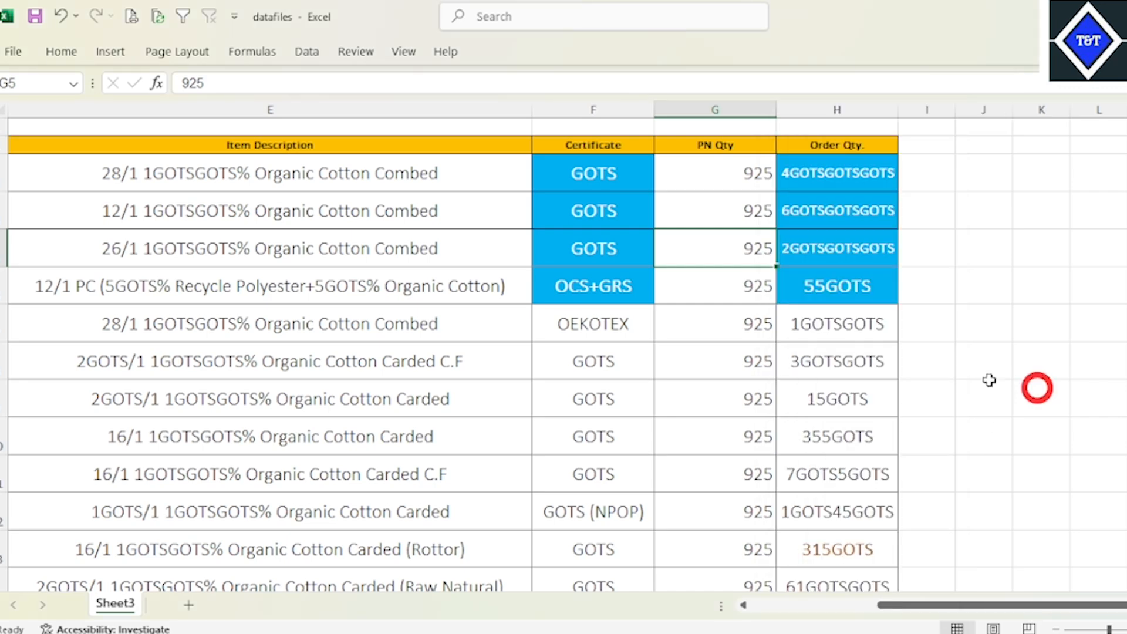
left_click(58, 53)
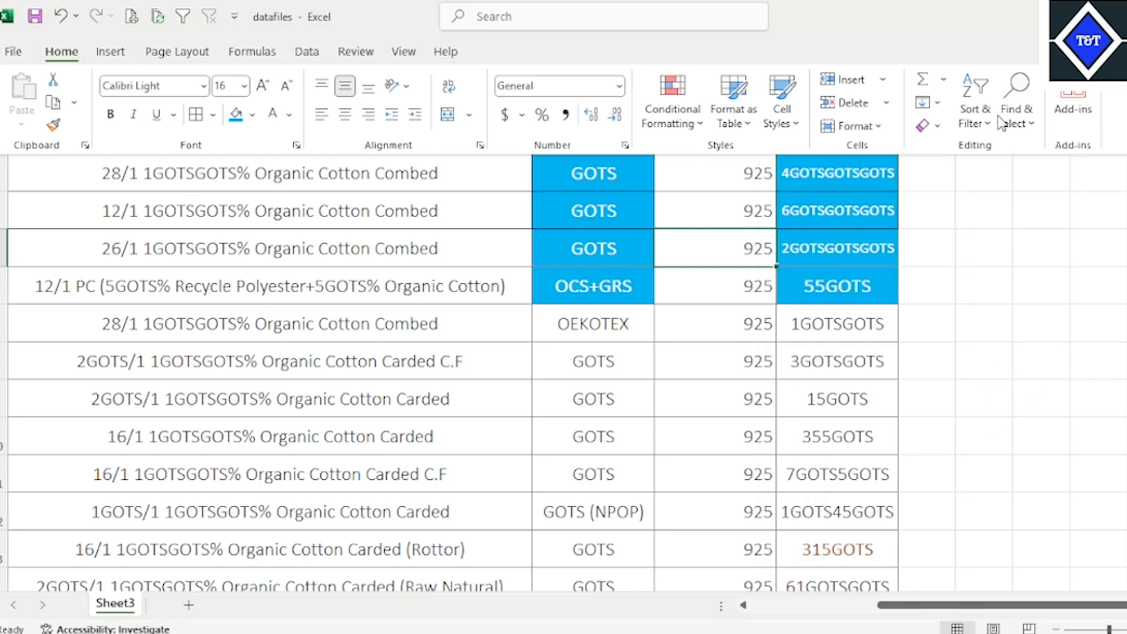
left_click(1016, 111)
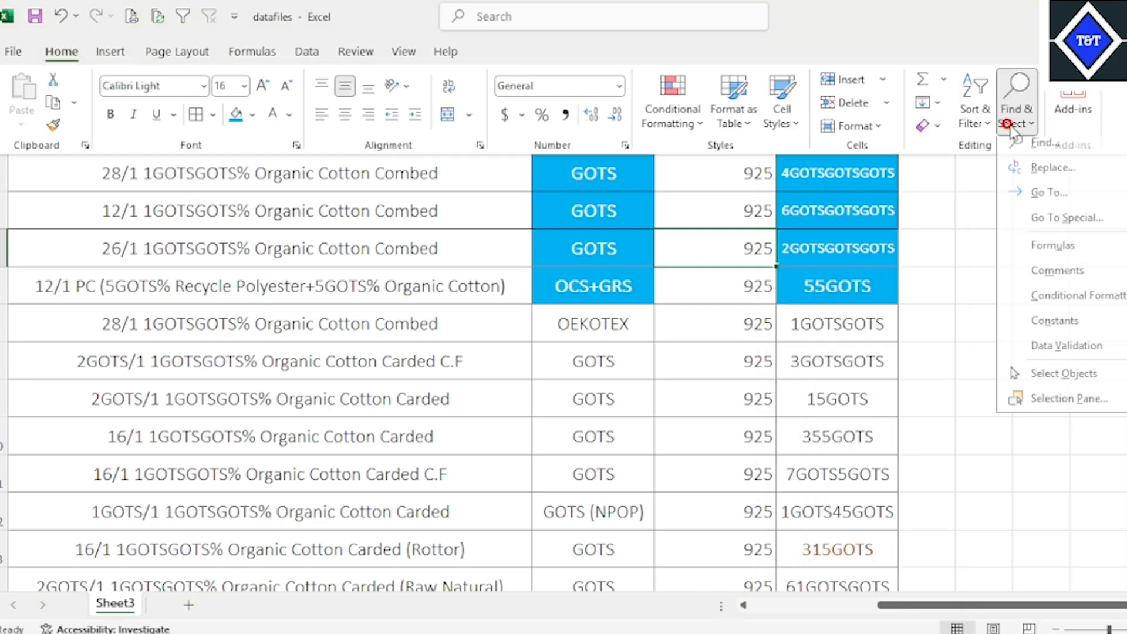
left_click(1059, 280)
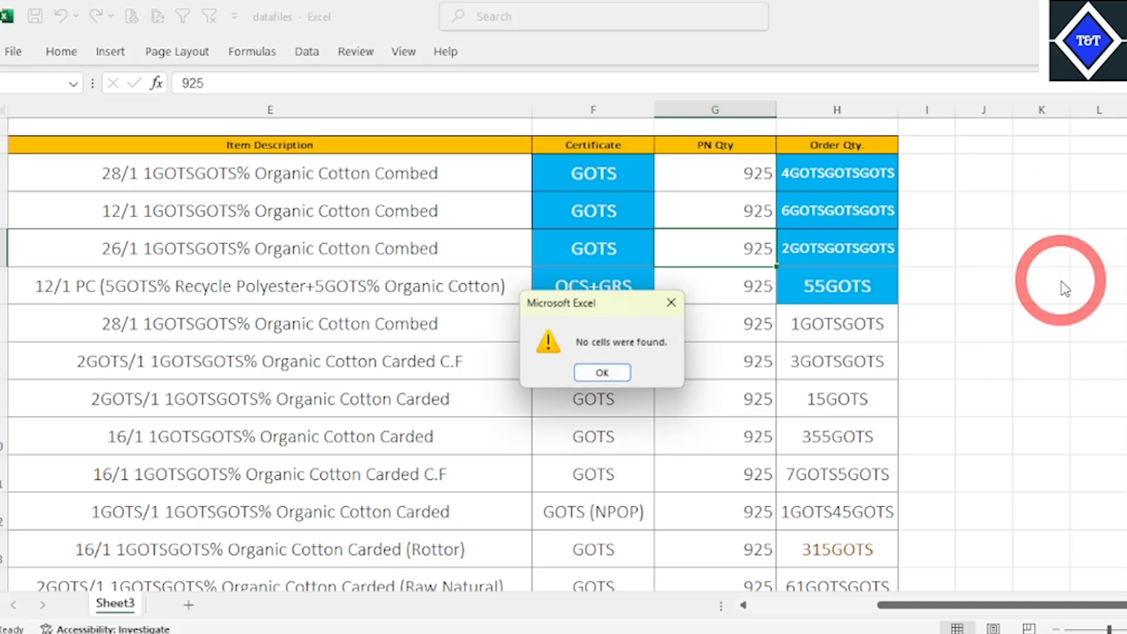
left_click(605, 377)
- Insert a comment on the PN Qty cell G6 in the OCS+GRS row
left_click(797, 372)
left_click(696, 316)
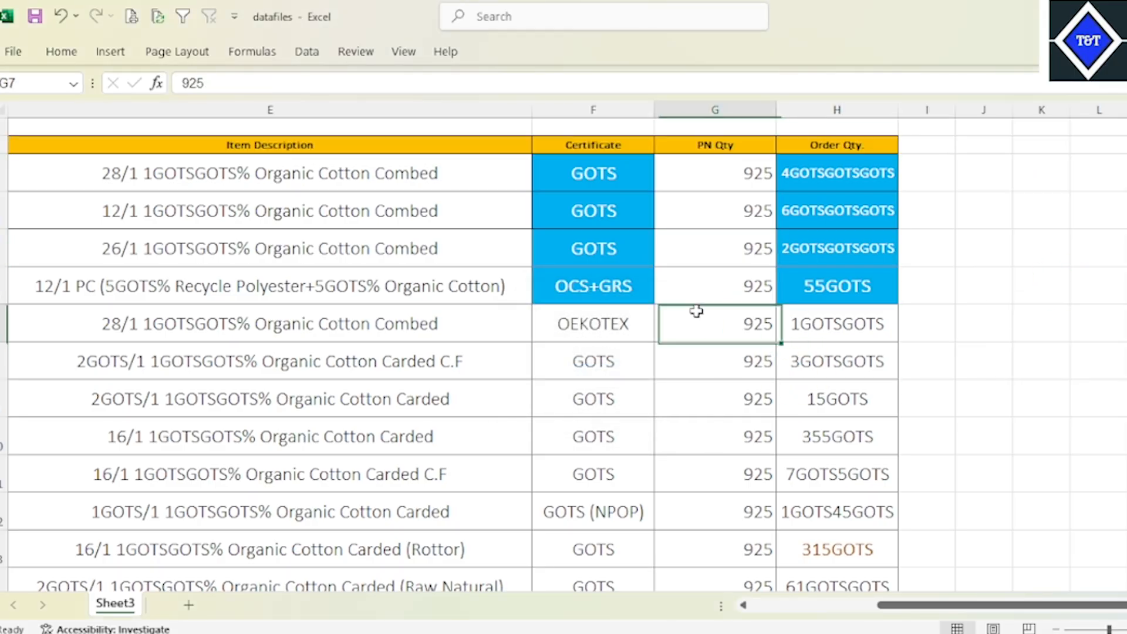
left_click(713, 284)
right_click(713, 285)
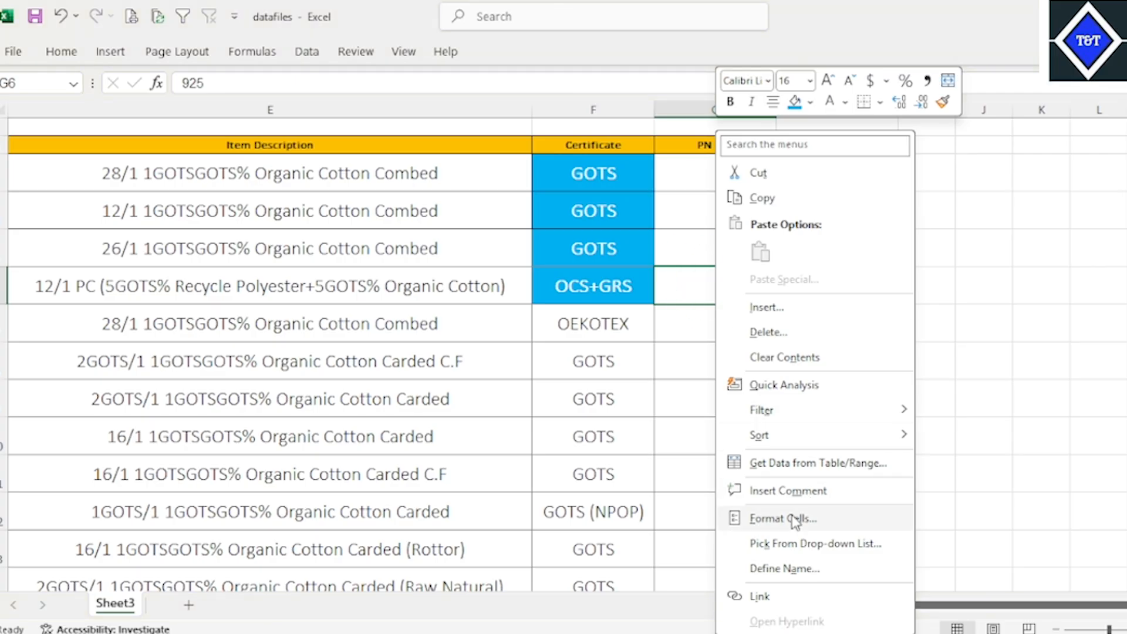
left_click(789, 490)
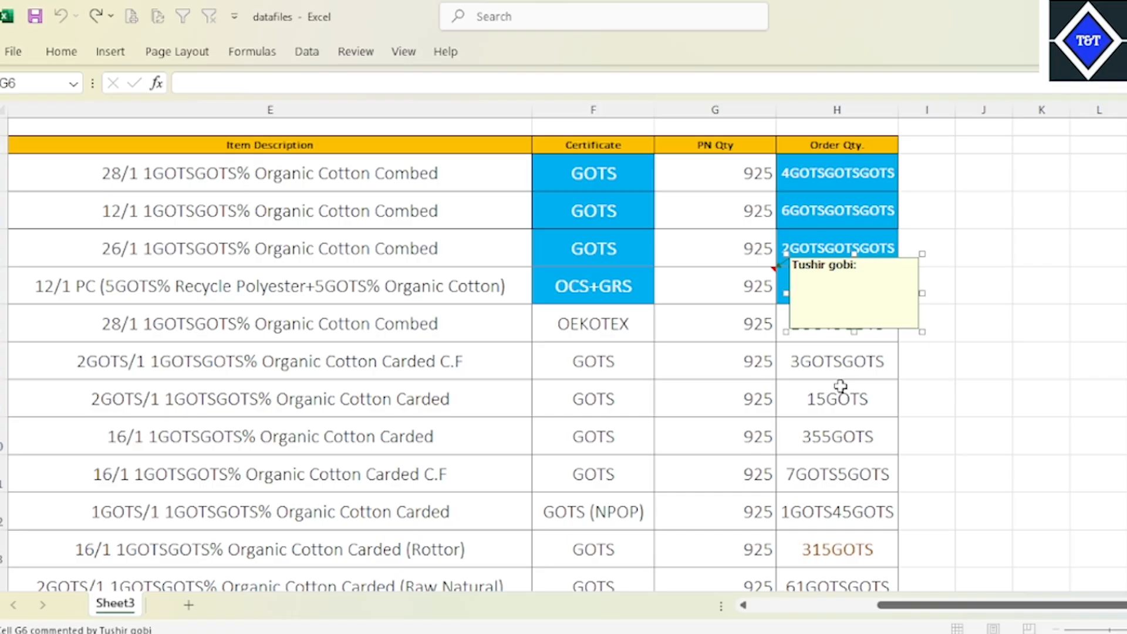
type("FTGU")
key("BackSpace")
key("BackSpace")
key("BackSpace")
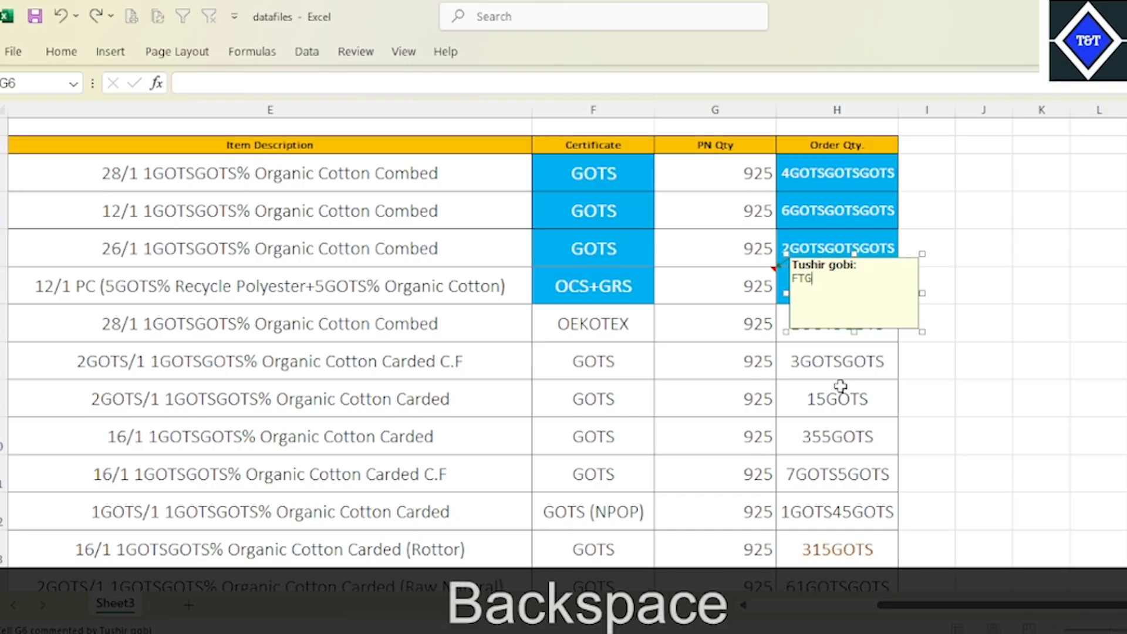
key("BackSpace")
type("T")
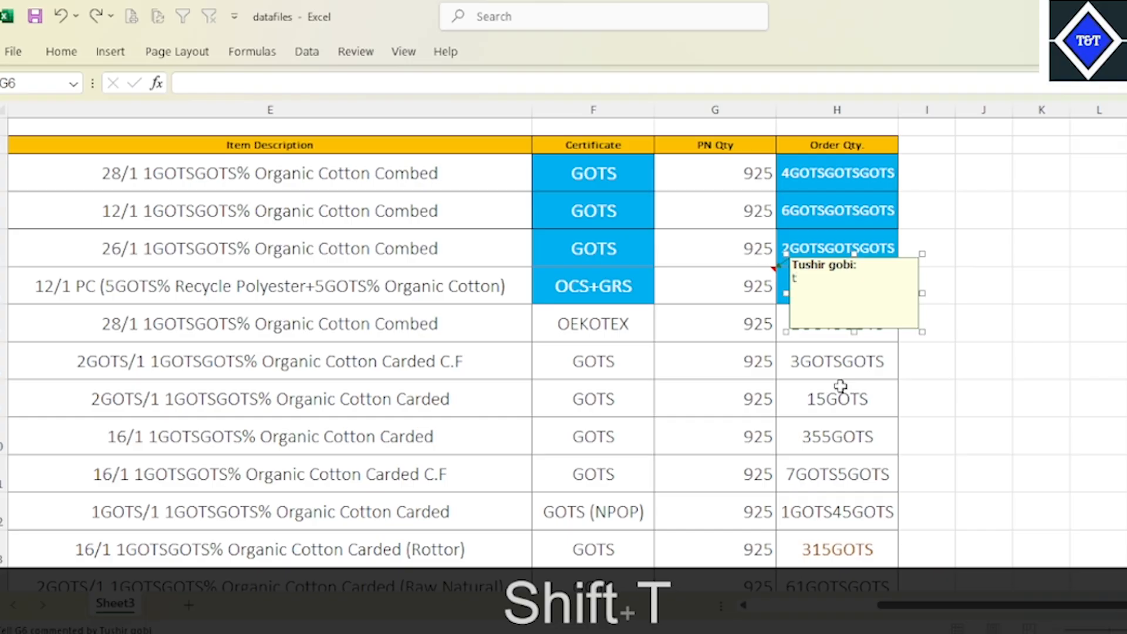
key("BackSpace")
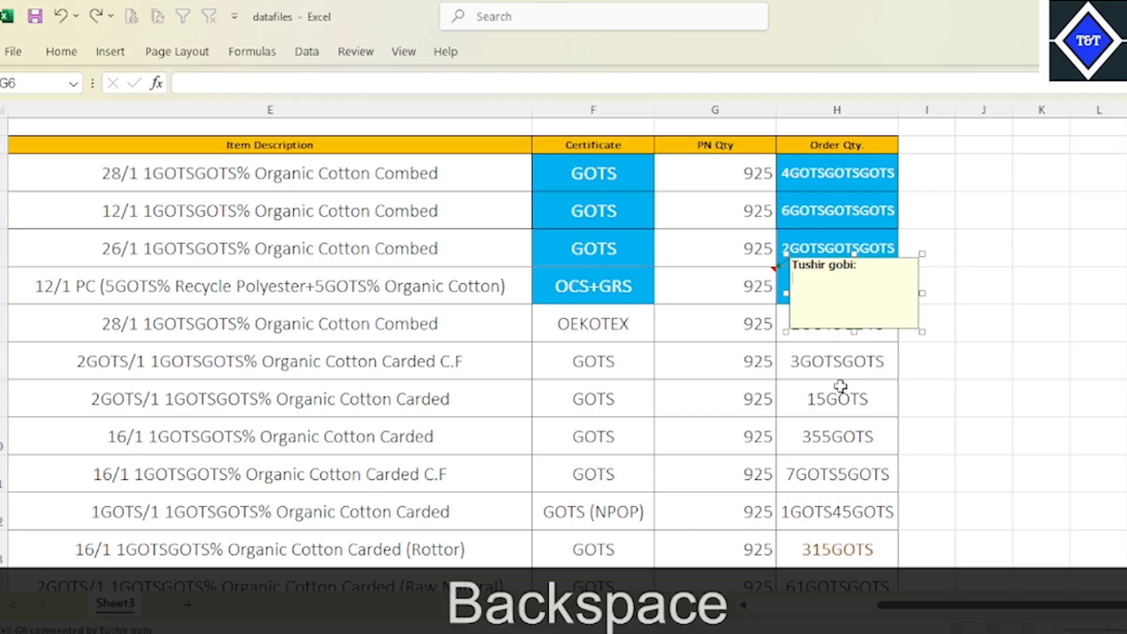
- Enter the channel's name as the text of the comment on cell G6 and finish the comment
key("Caps_Lock")
type("Tus")
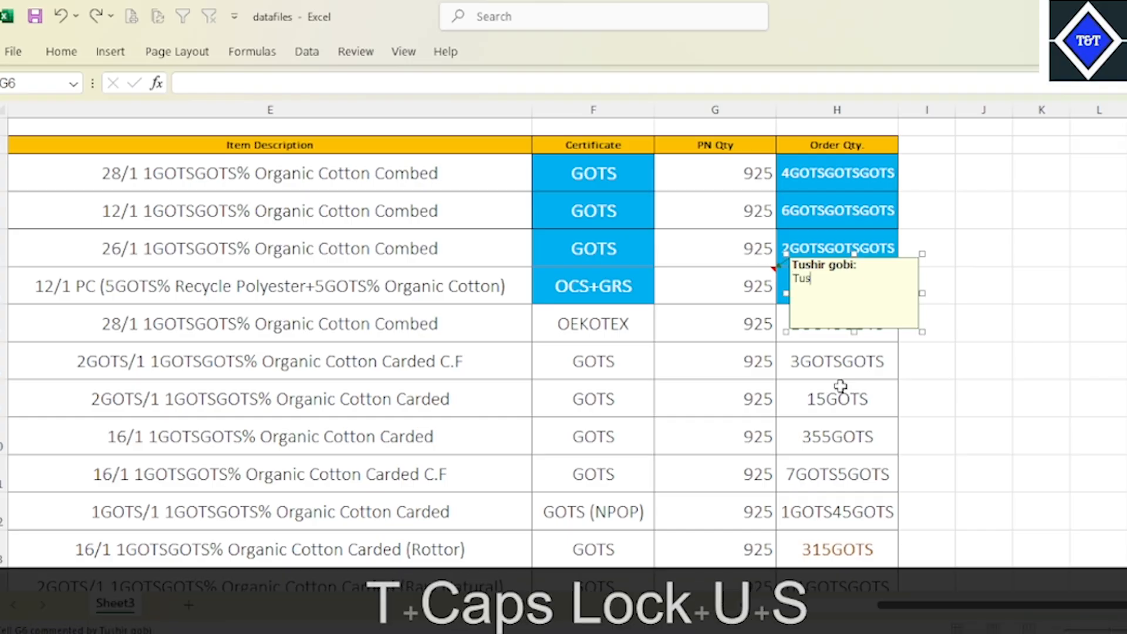
type("hir")
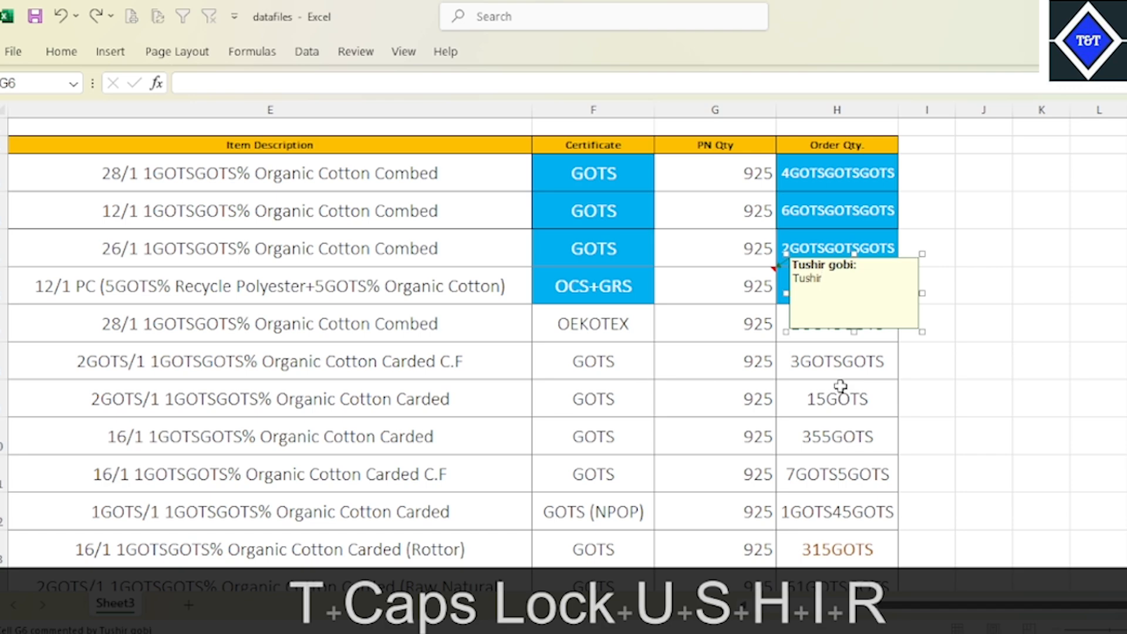
type(" & ")
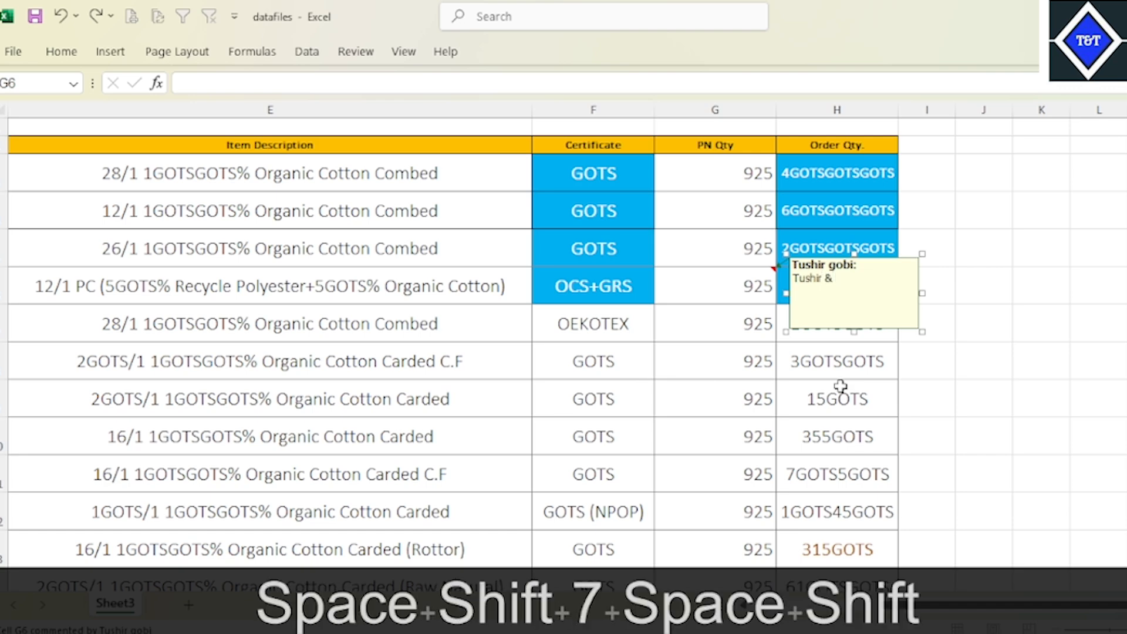
type("Te")
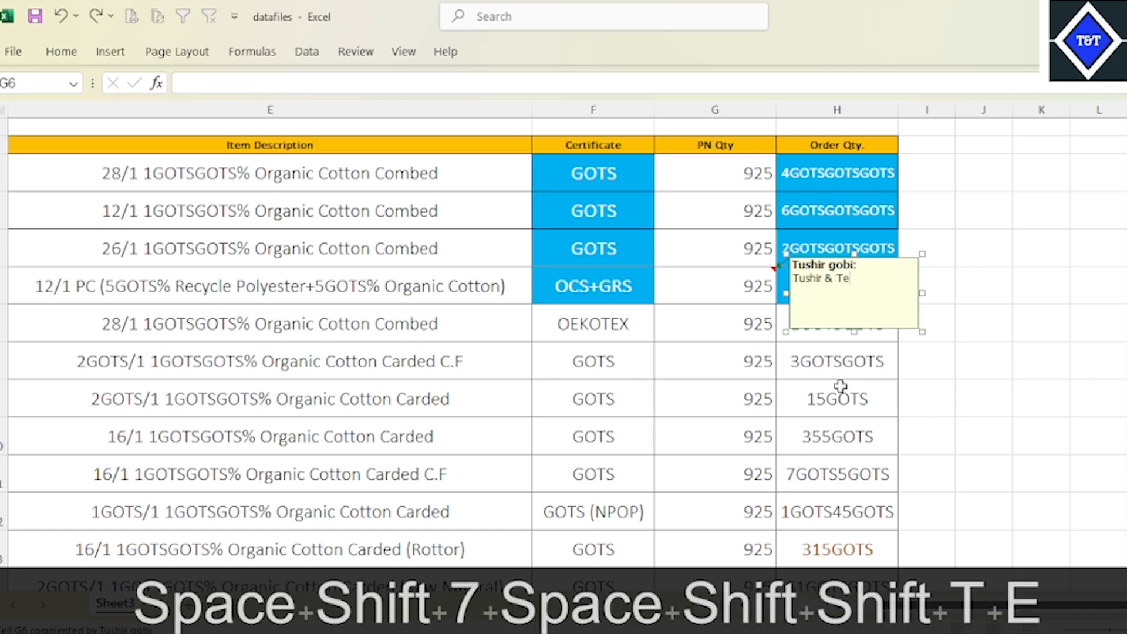
type("ch")
left_click(1044, 403)
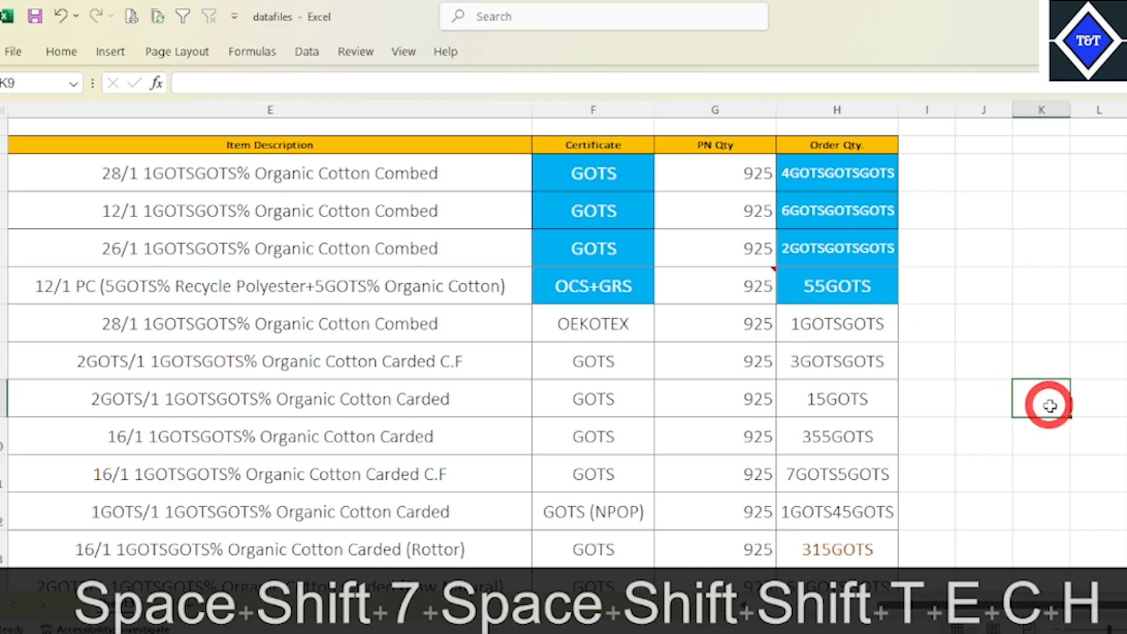
- Select the range E2:H25, find its commented cells with the Comments option of Find & Select, and view the comment on G6
left_click(733, 284)
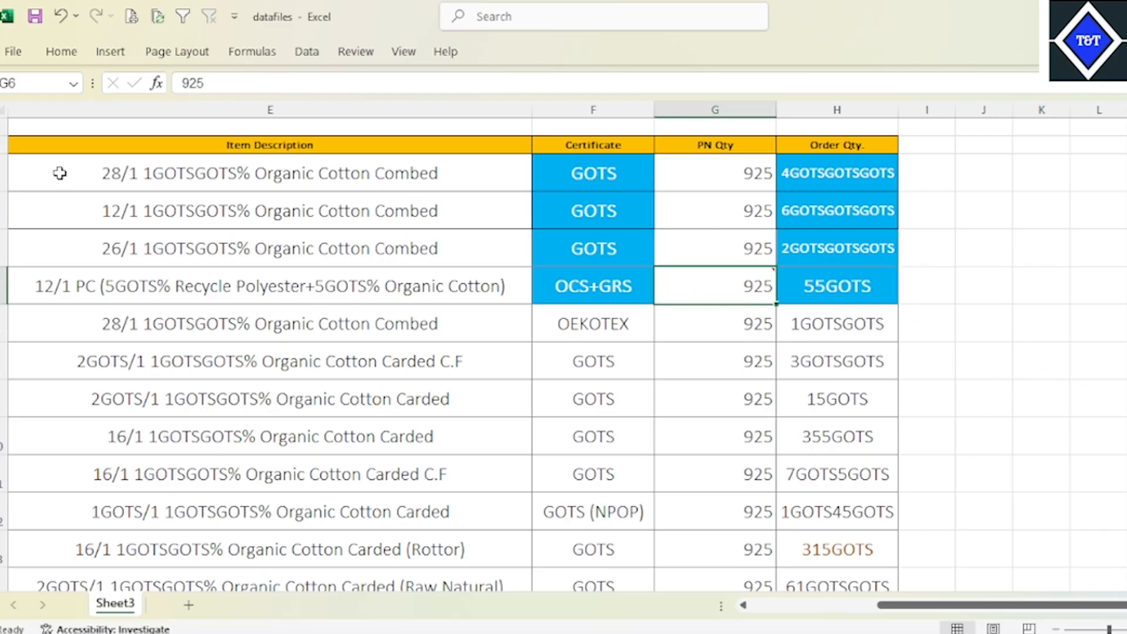
left_click_drag(100, 146, 848, 627)
mouse_move(825, 526)
left_mouse_down()
mouse_move(825, 554)
mouse_move(841, 529)
left_mouse_up()
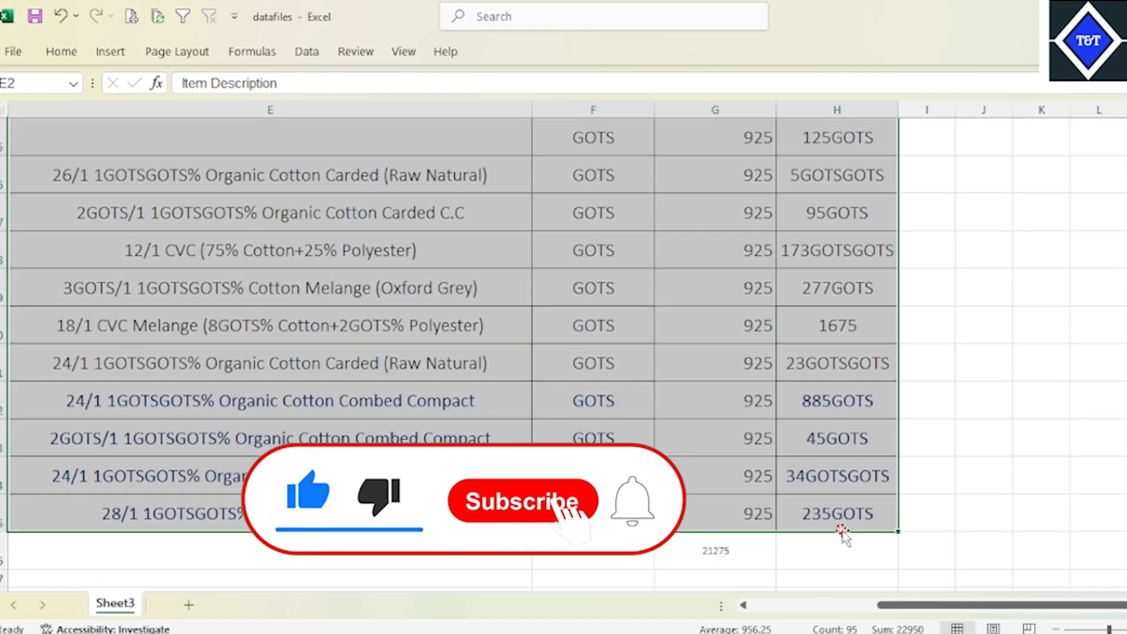
left_click(61, 51)
left_click(1010, 124)
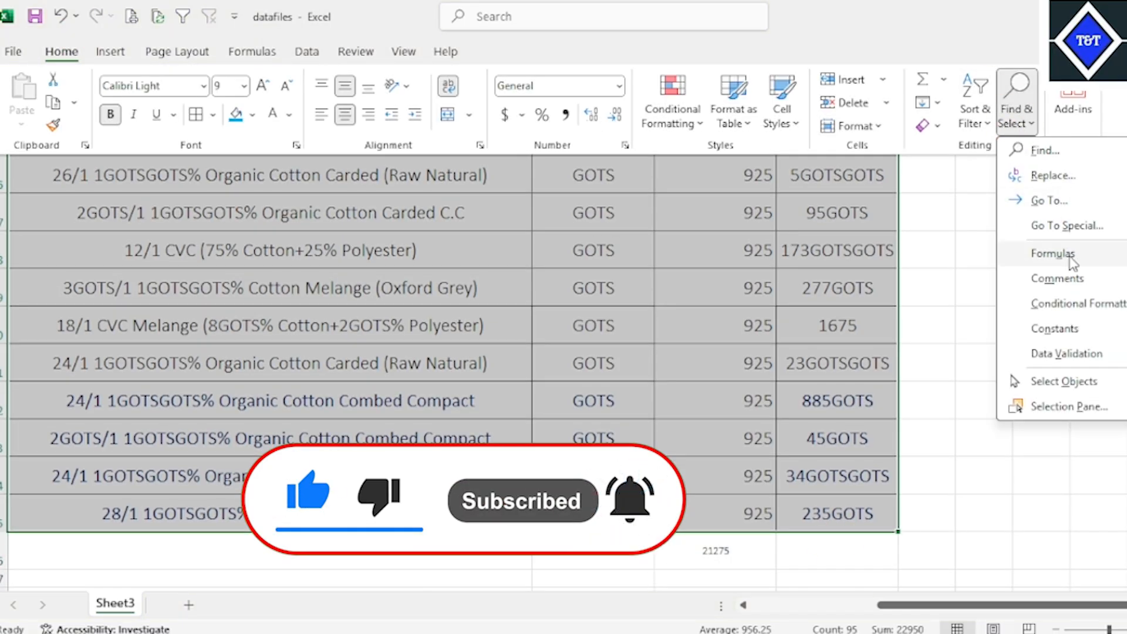
left_click(1076, 279)
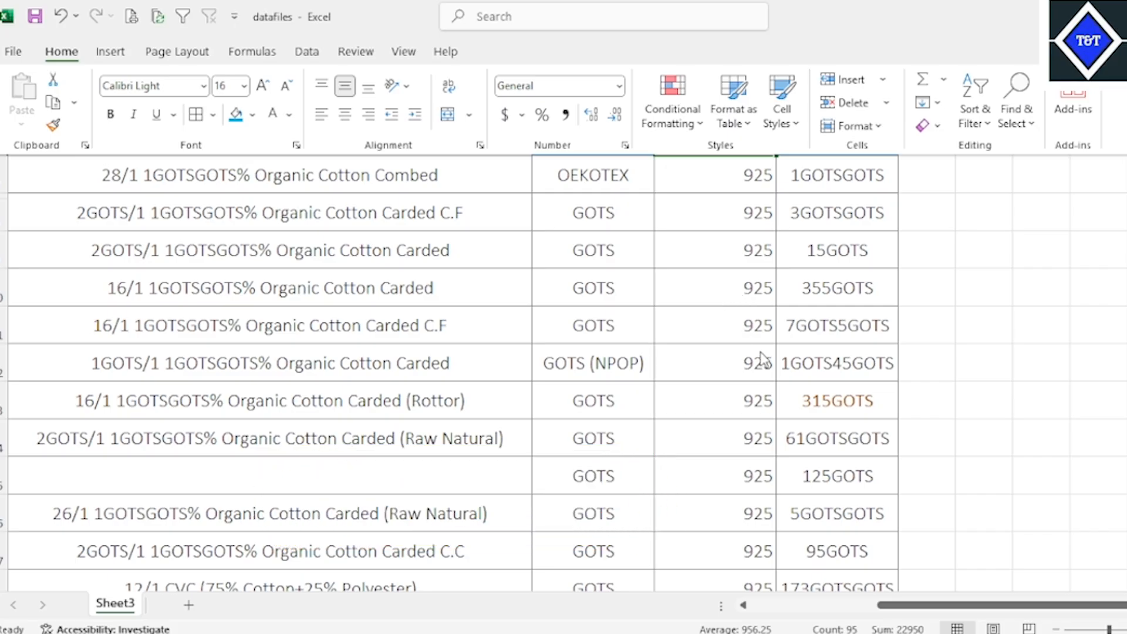
scroll(762, 358, "up", 2)
mouse_move(769, 300)
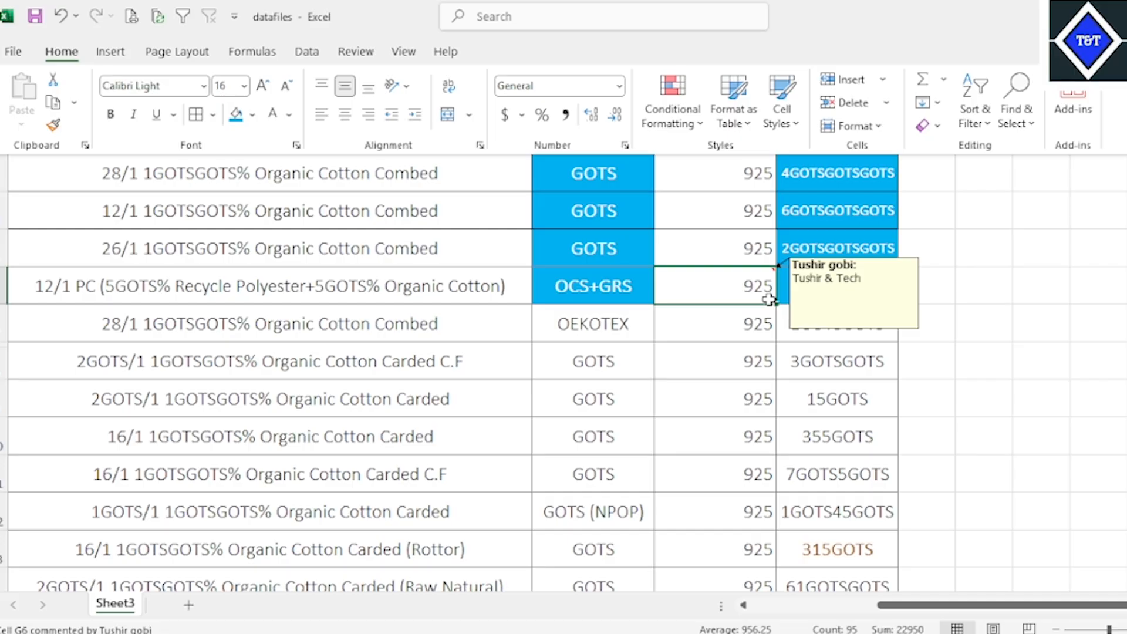
left_click(1024, 130)
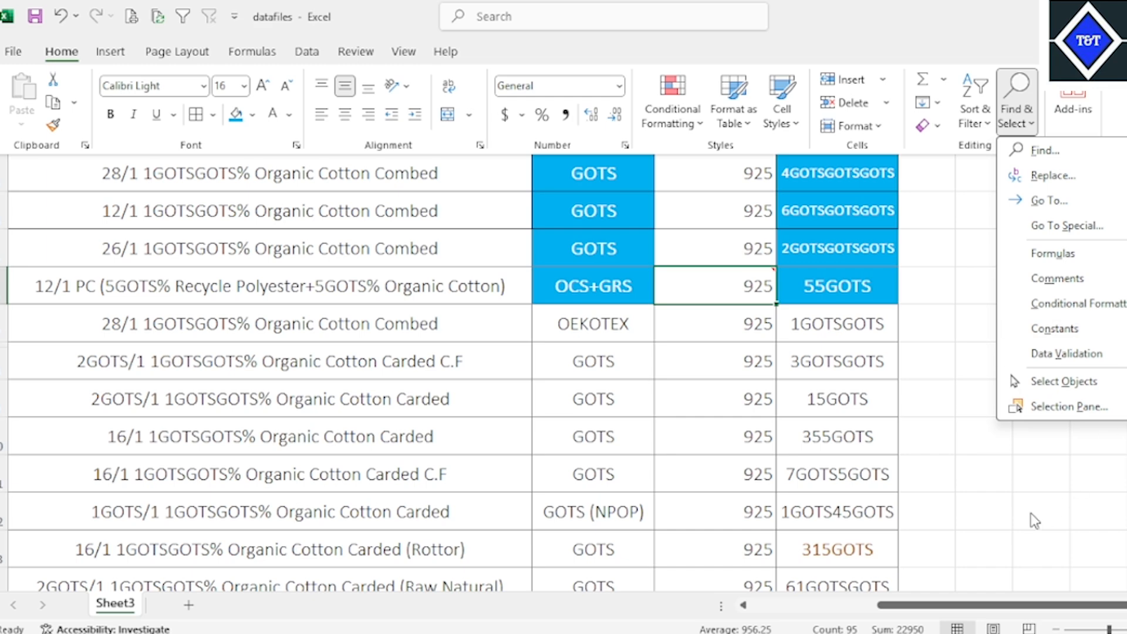
left_click(960, 500)
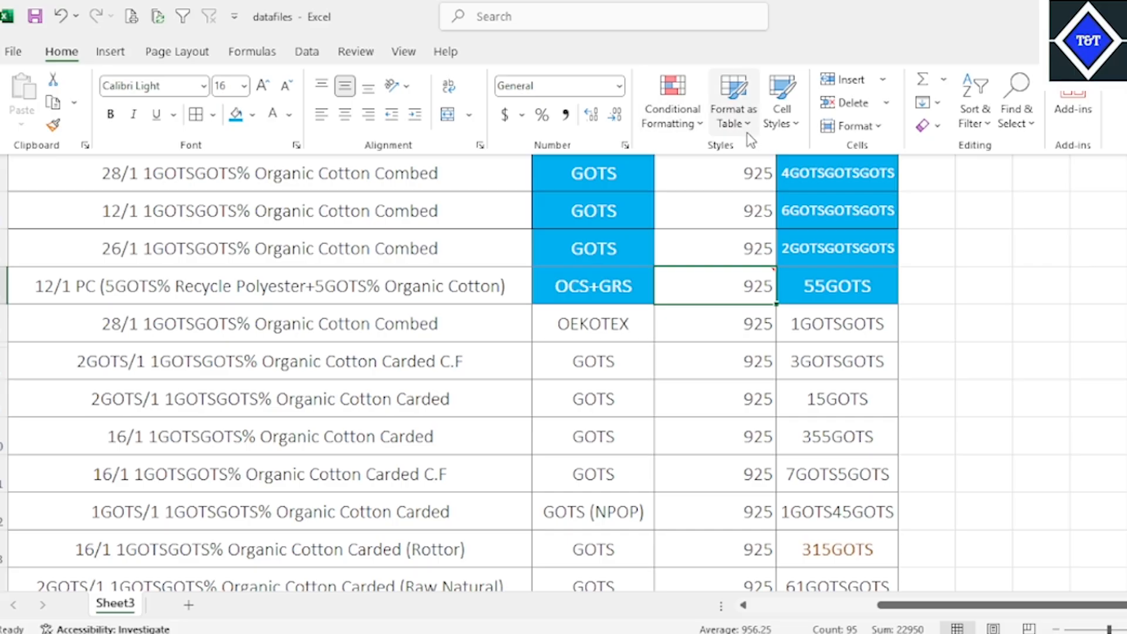
left_click(1022, 125)
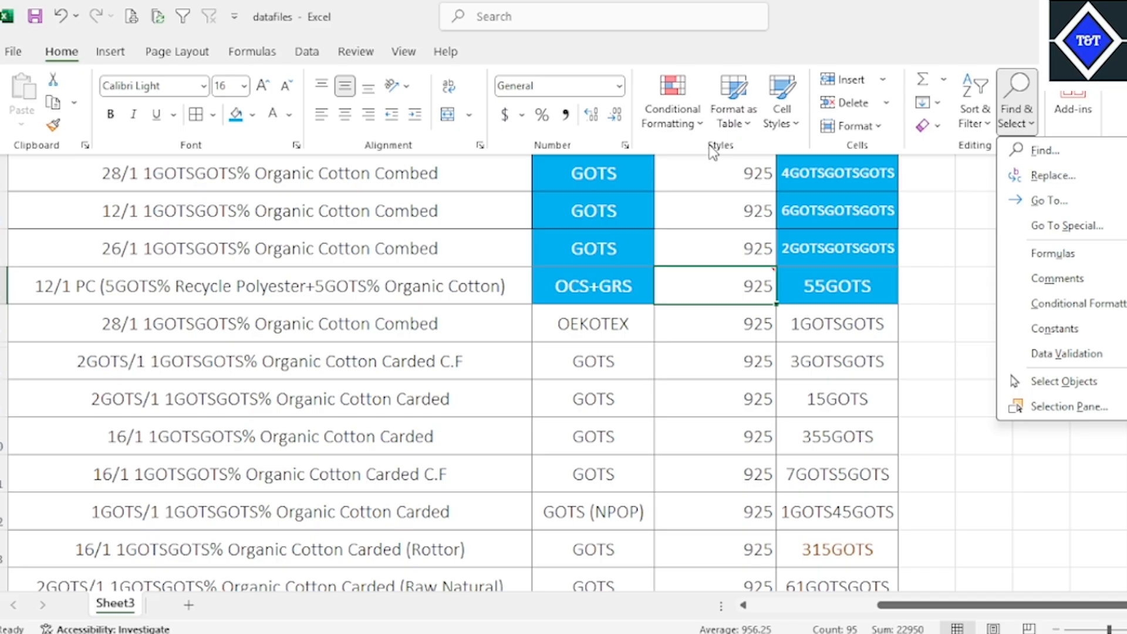
left_click(808, 365)
left_click(803, 309)
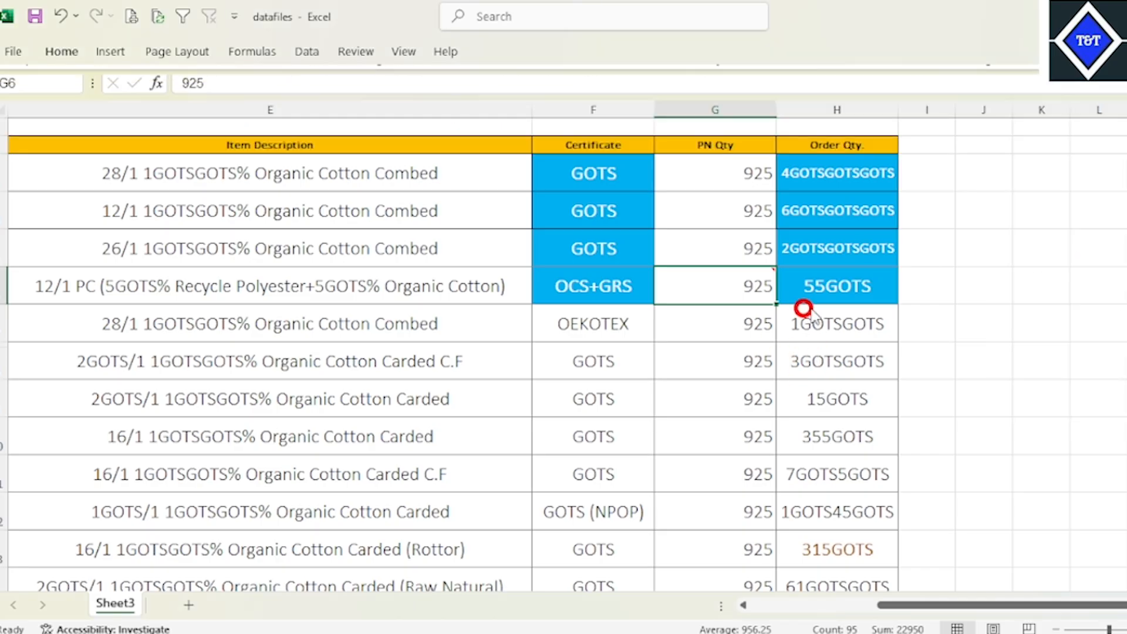
left_click(845, 328)
left_click(769, 318)
left_click(855, 284)
left_click(704, 286)
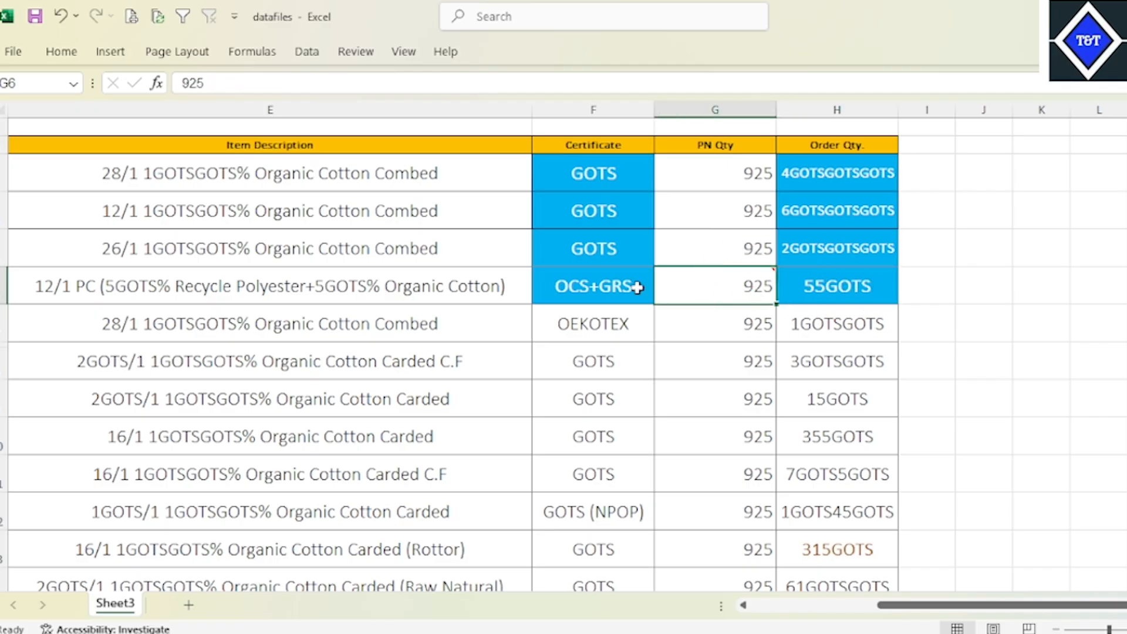
left_click(57, 52)
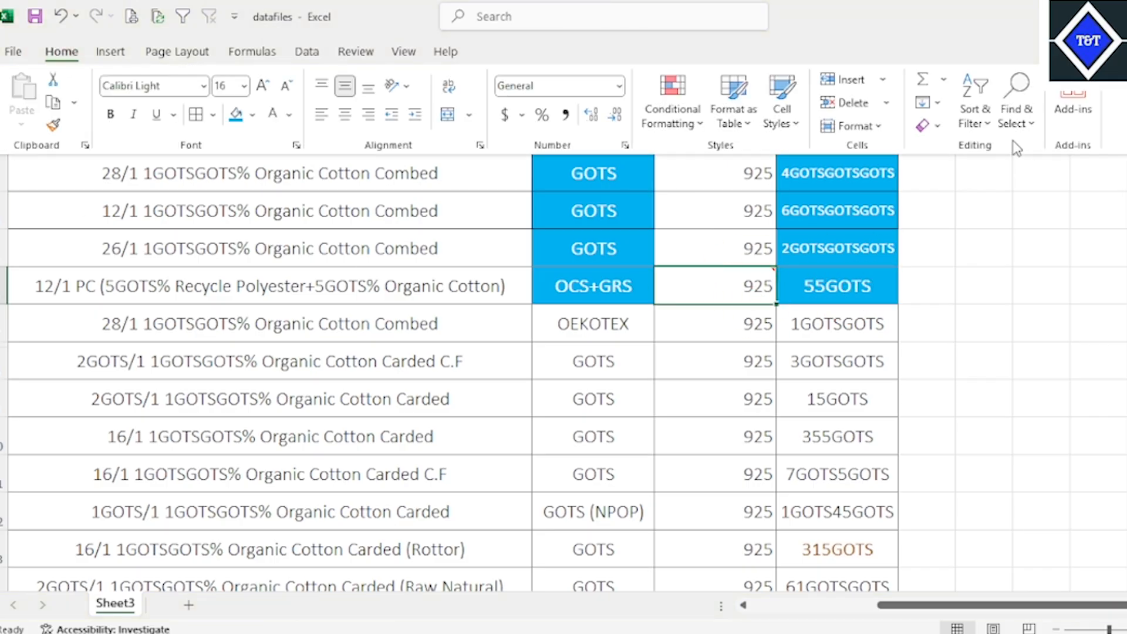
left_click(1018, 118)
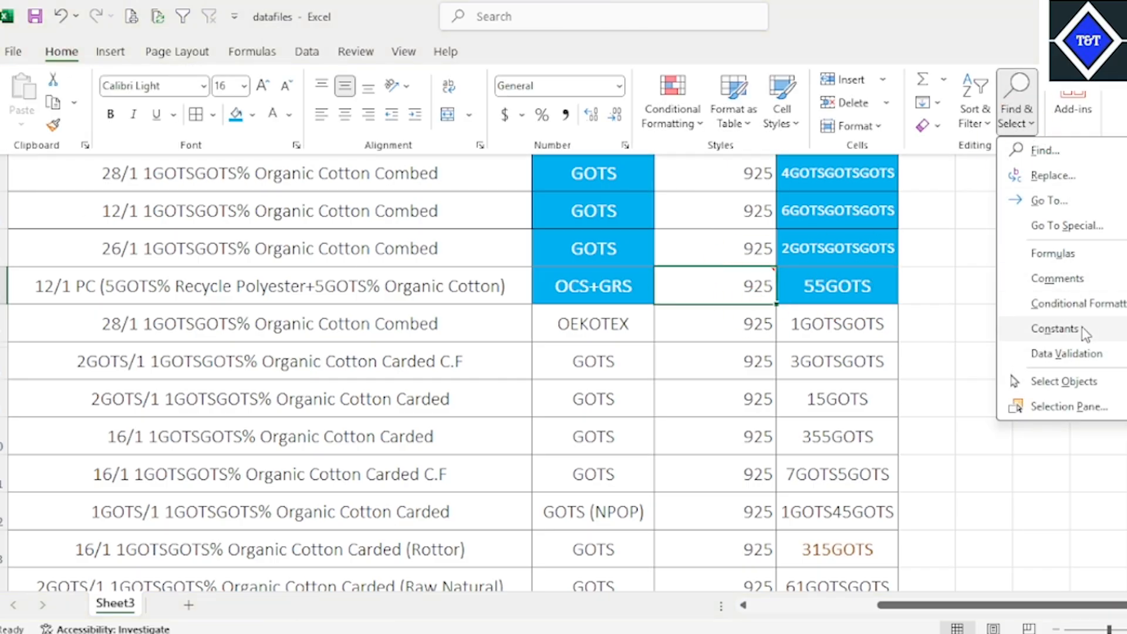
left_click(725, 347)
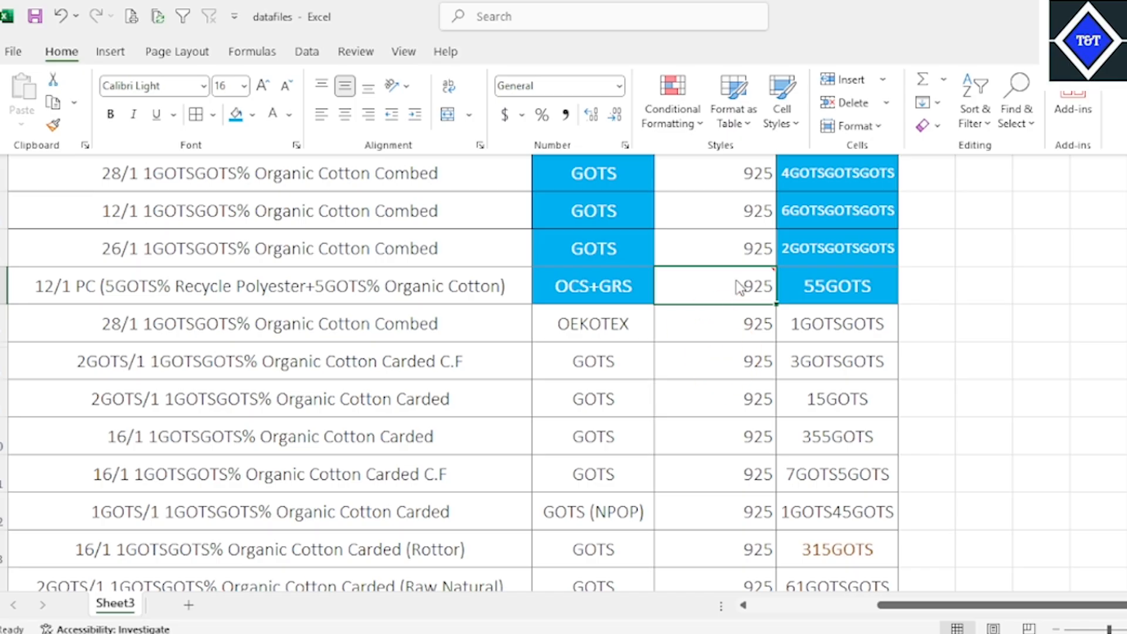
- Select the range E2:H25, find its constant cells with the Constants option of Find & Select, and review the resulting selection
left_click(812, 311)
left_click(308, 314)
mouse_move(45, 141)
left_mouse_down()
mouse_move(839, 293)
mouse_move(832, 524)
mouse_move(848, 563)
mouse_move(857, 521)
left_mouse_up()
left_click(61, 51)
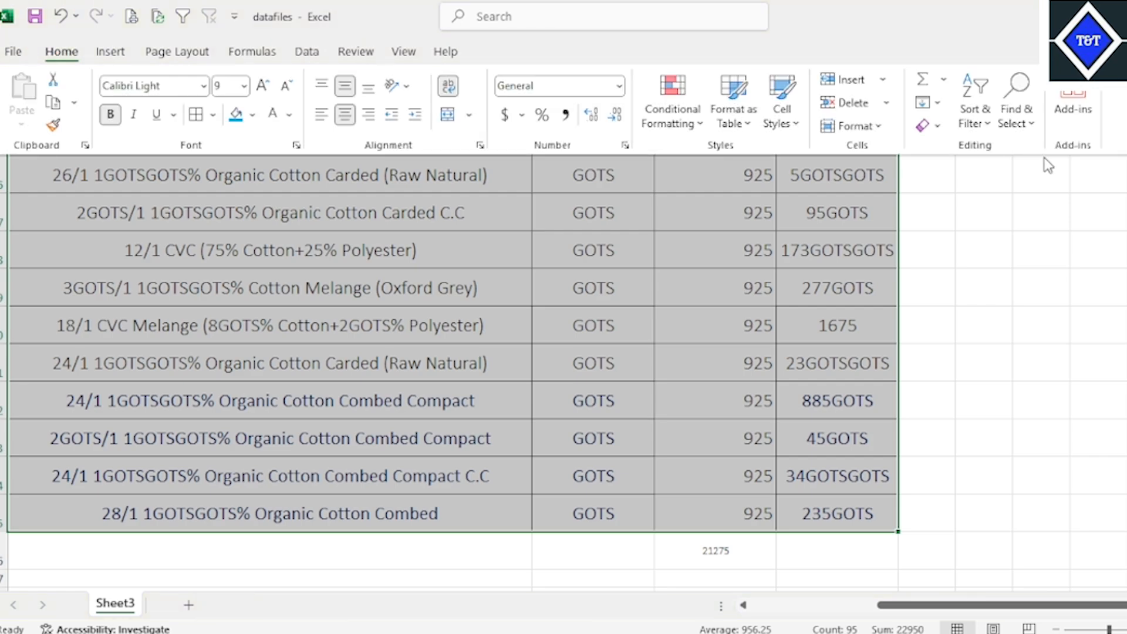
left_click(1016, 103)
left_click(1063, 328)
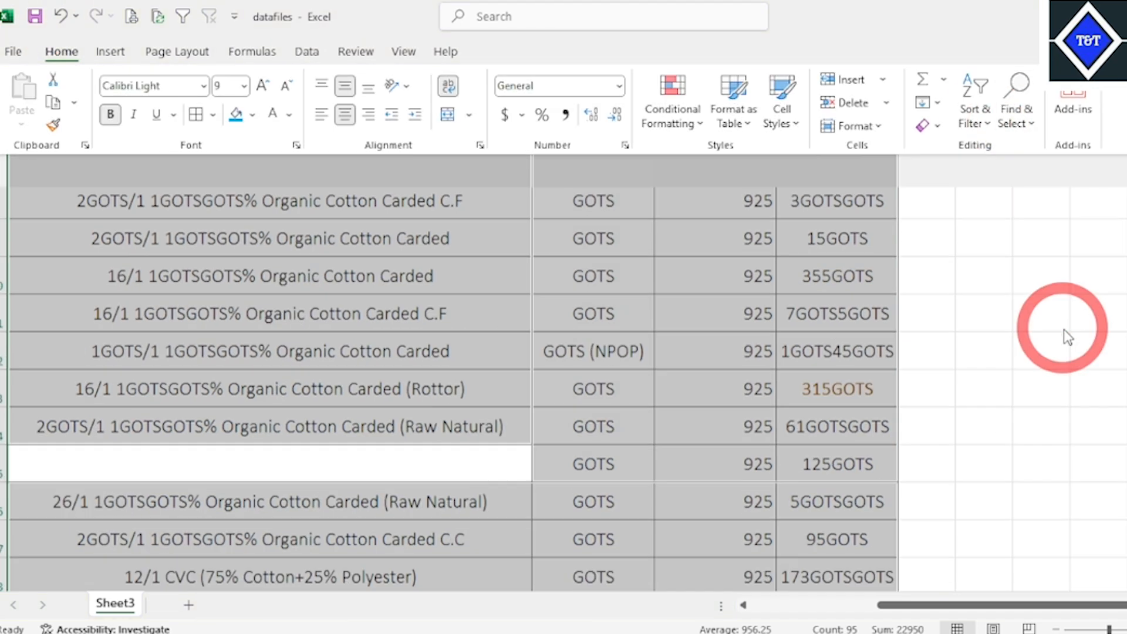
scroll(655, 371, "down", 2)
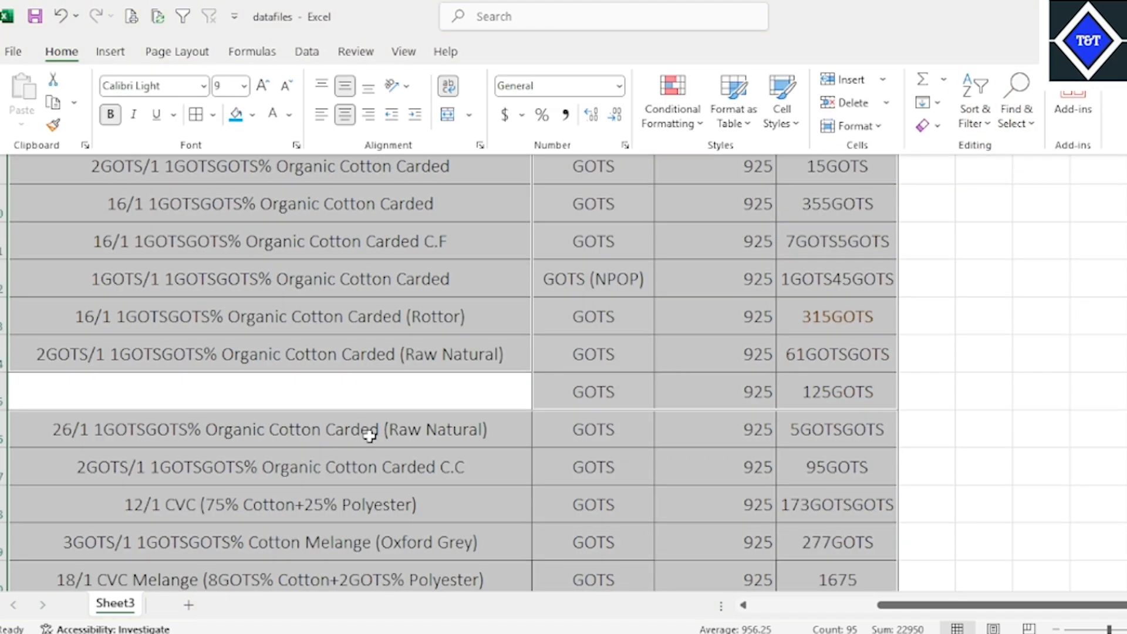
left_click_drag(1071, 606, 461, 611)
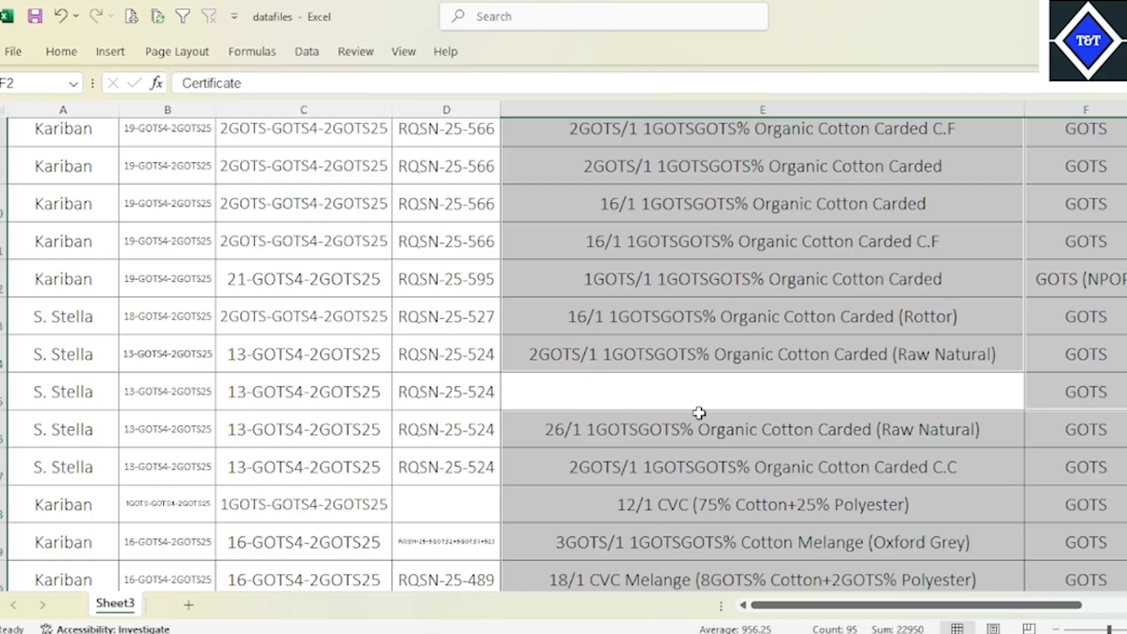
- Inspect the empty Item Description cell E15 and the neighbouring cells of row 15
left_click_drag(874, 605, 969, 606)
left_click(1116, 406)
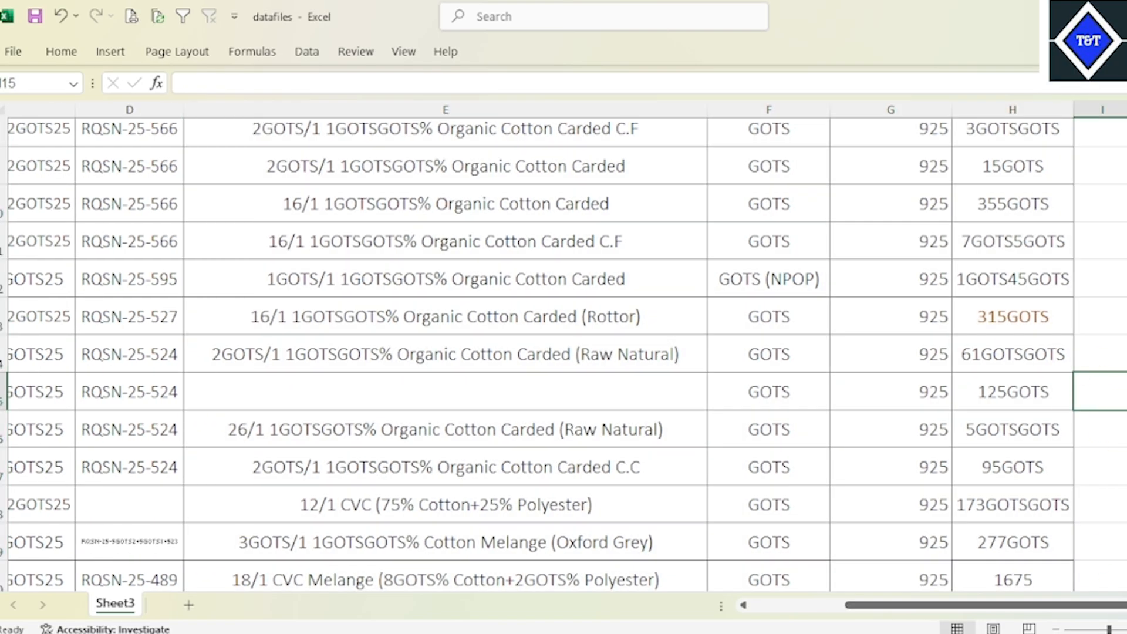
scroll(567, 355, "right", 1)
left_click(581, 402)
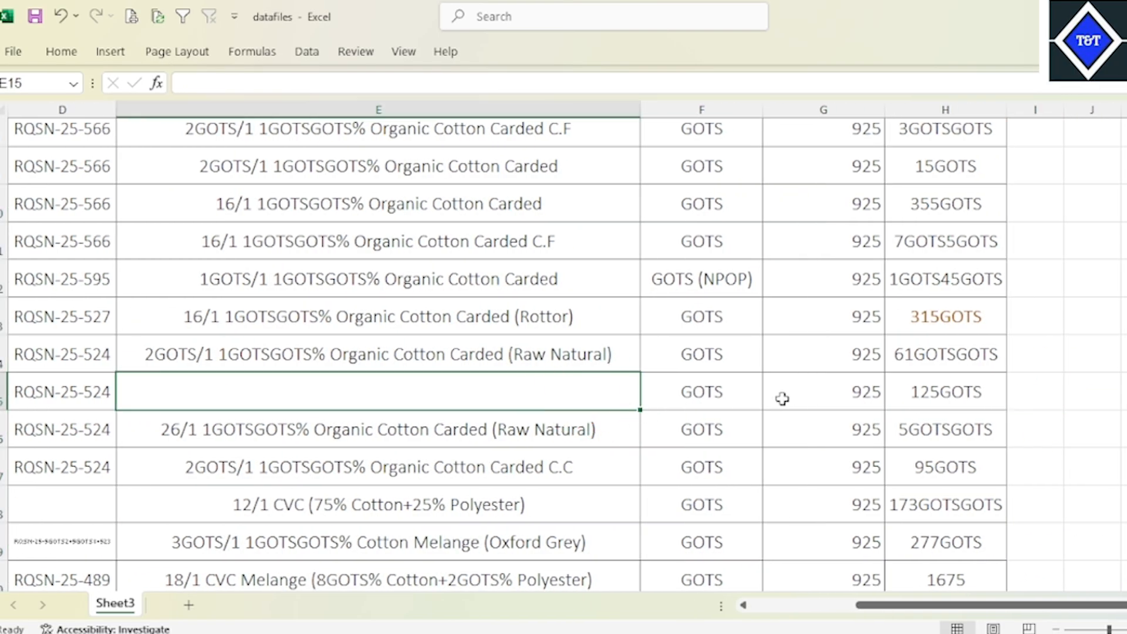
left_click(783, 399)
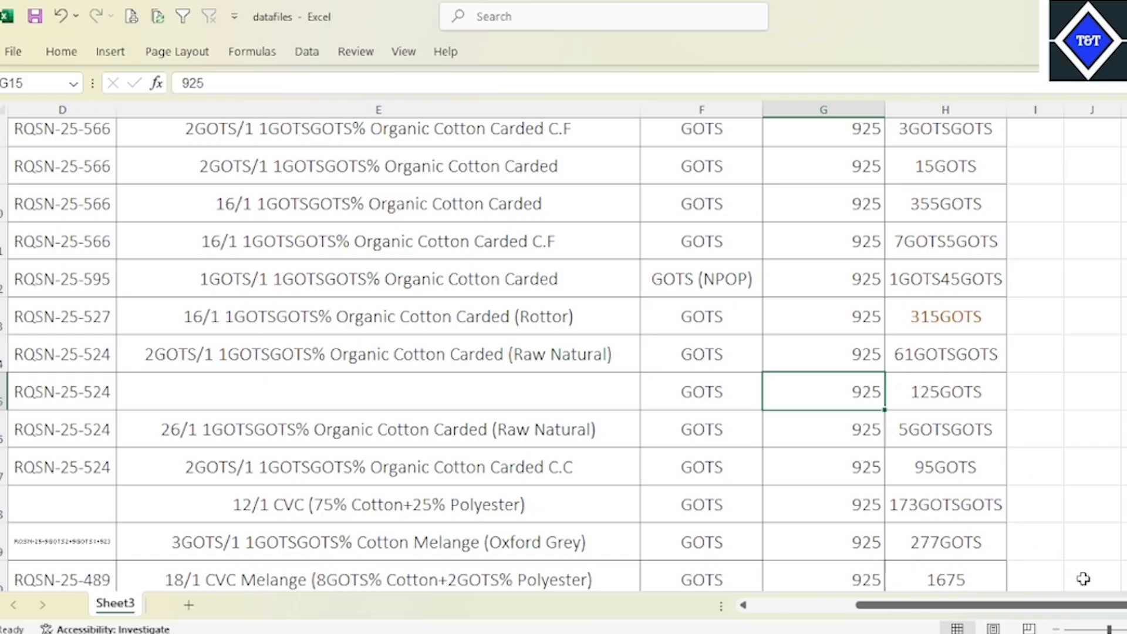
- Search the sheet for validated cells with the Data Validation option of Find & Select, starting from Certificate cell F15
left_click(656, 403)
left_click(62, 51)
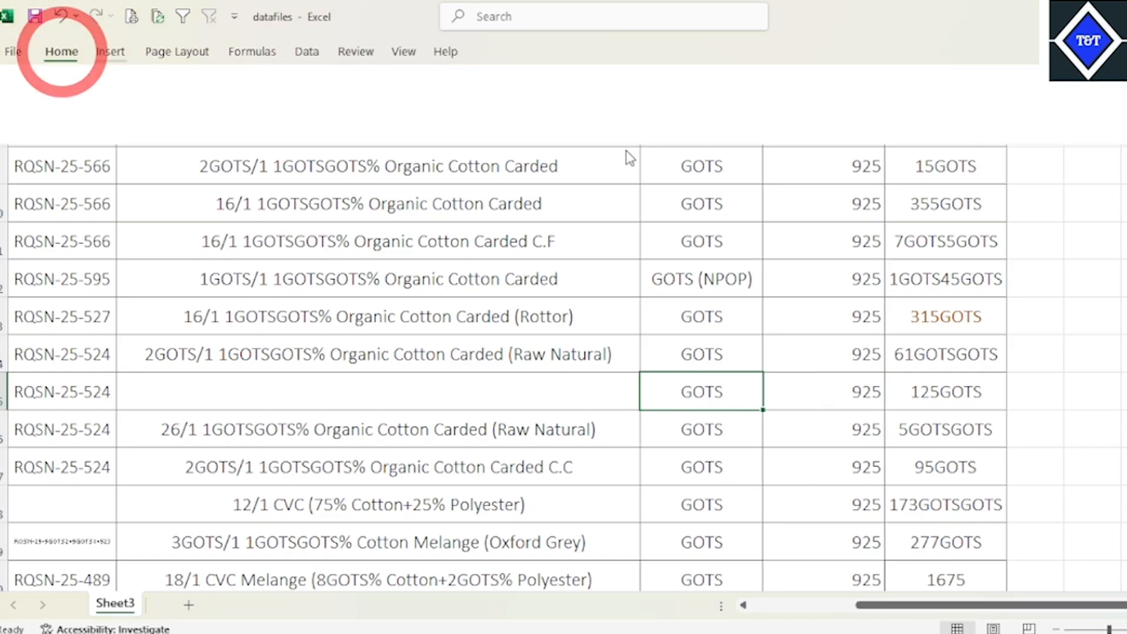
left_click(1018, 118)
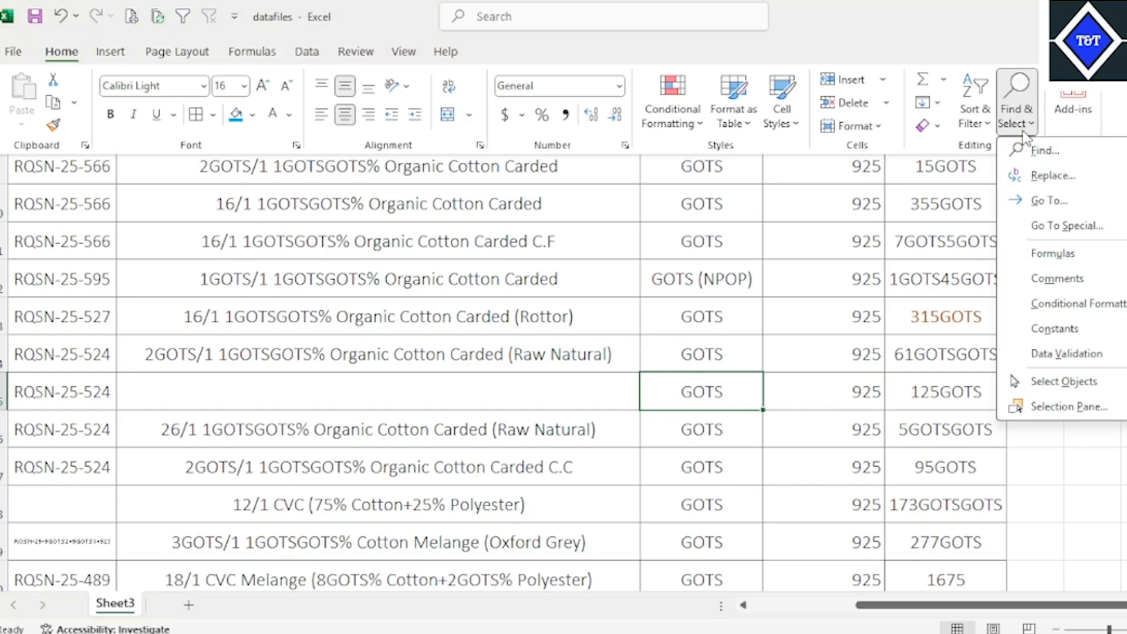
left_click(1074, 355)
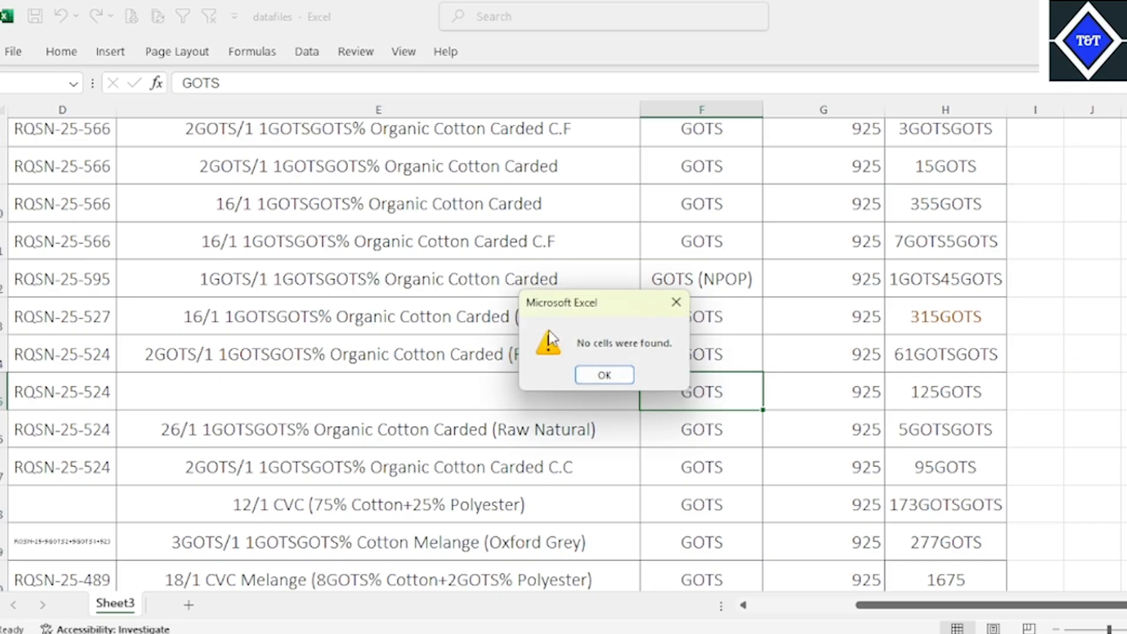
left_click(589, 375)
left_click(784, 342)
- Select the range D2:H25 and search it for validated cells with the Data Validation option of Find & Select
scroll(784, 342, "up", 2)
left_click(221, 294)
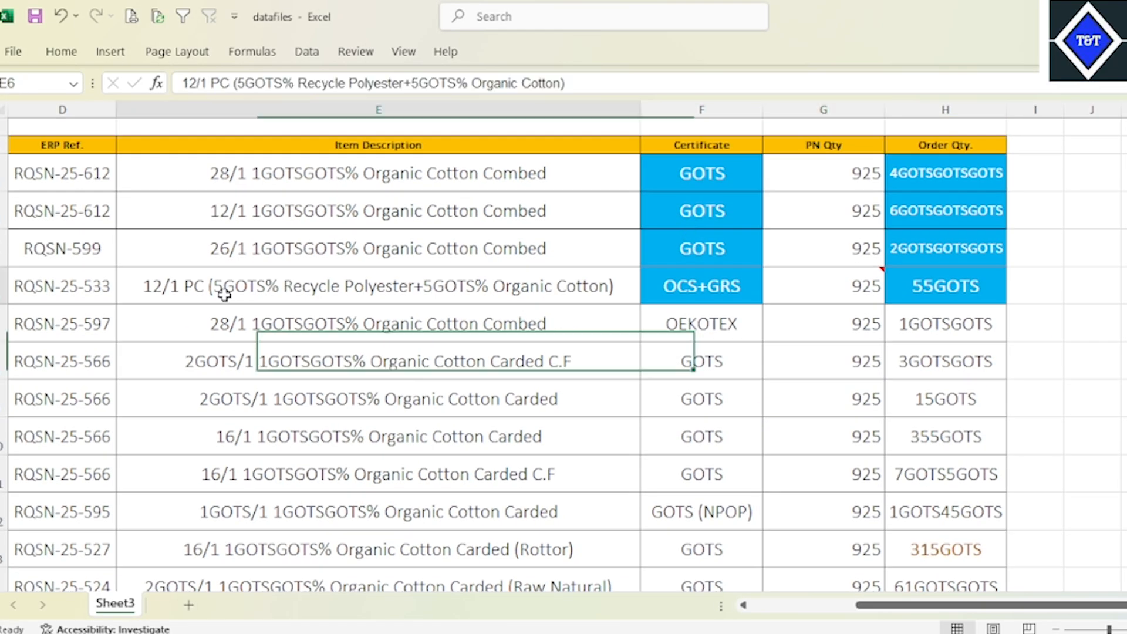
left_click_drag(25, 141, 931, 526)
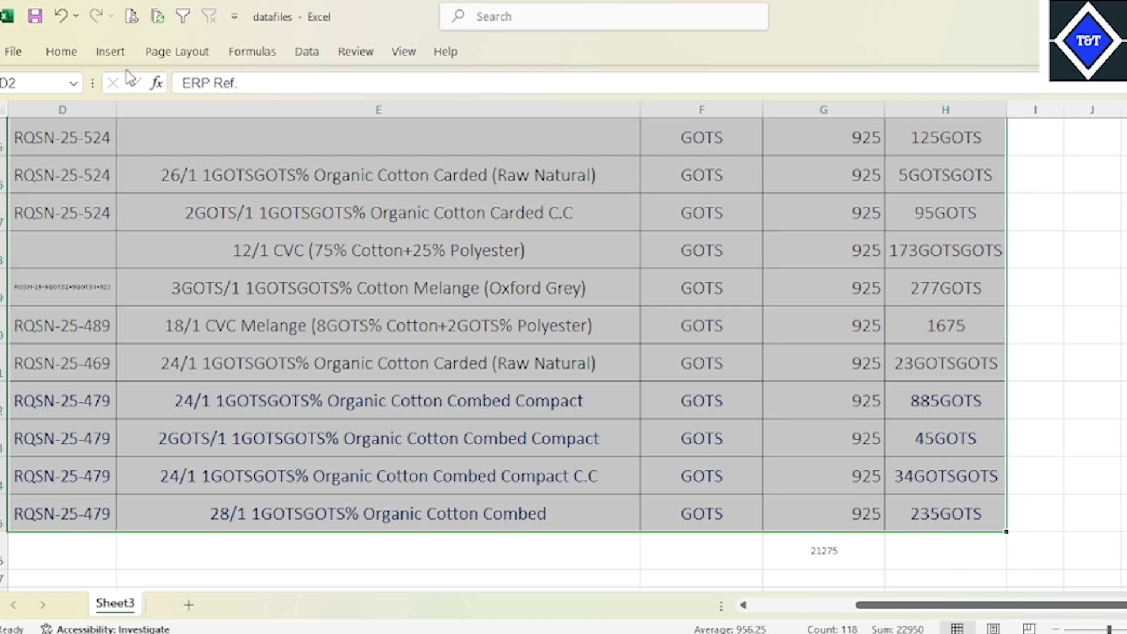
left_click(61, 51)
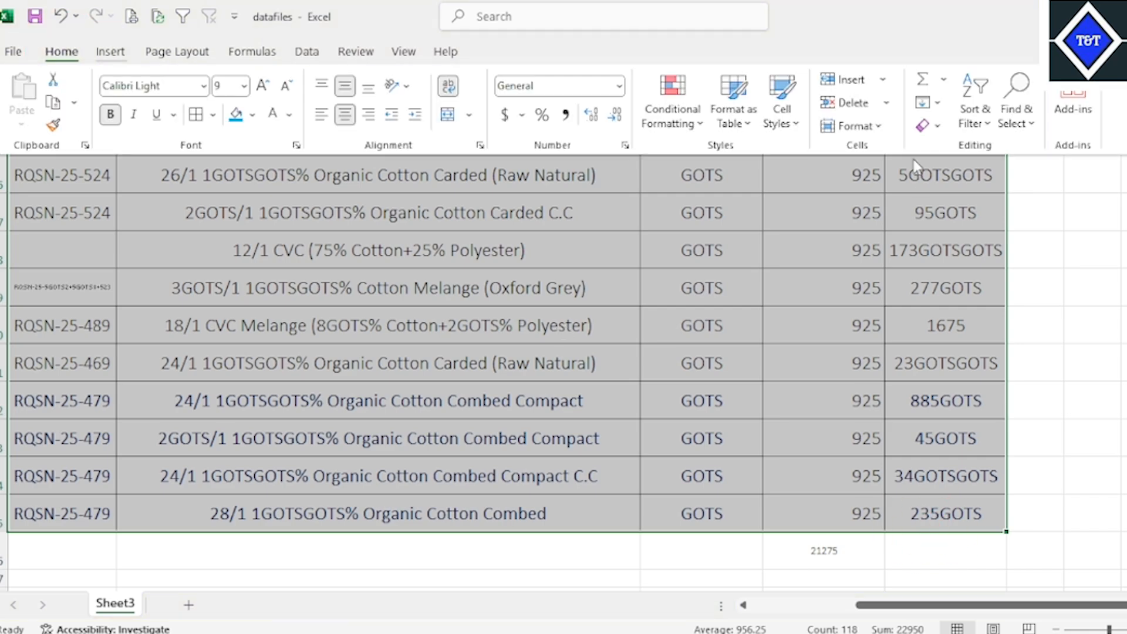
left_click(1015, 121)
left_click(1079, 352)
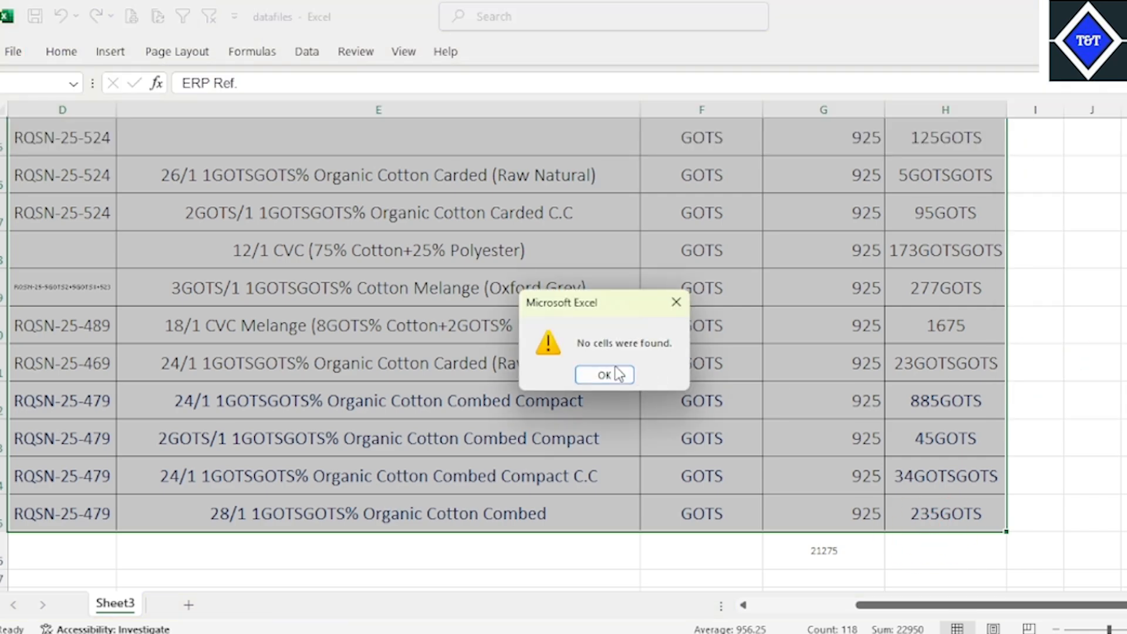
left_click(593, 372)
scroll(637, 324, "up", 2)
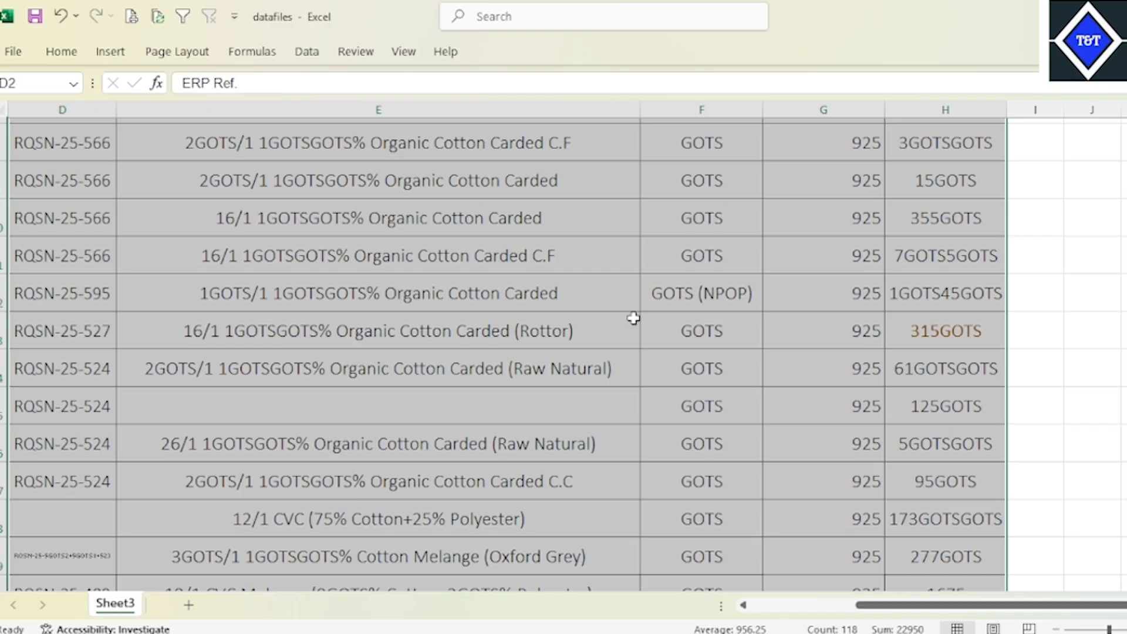
left_click(589, 320)
left_click_drag(455, 311, 456, 293)
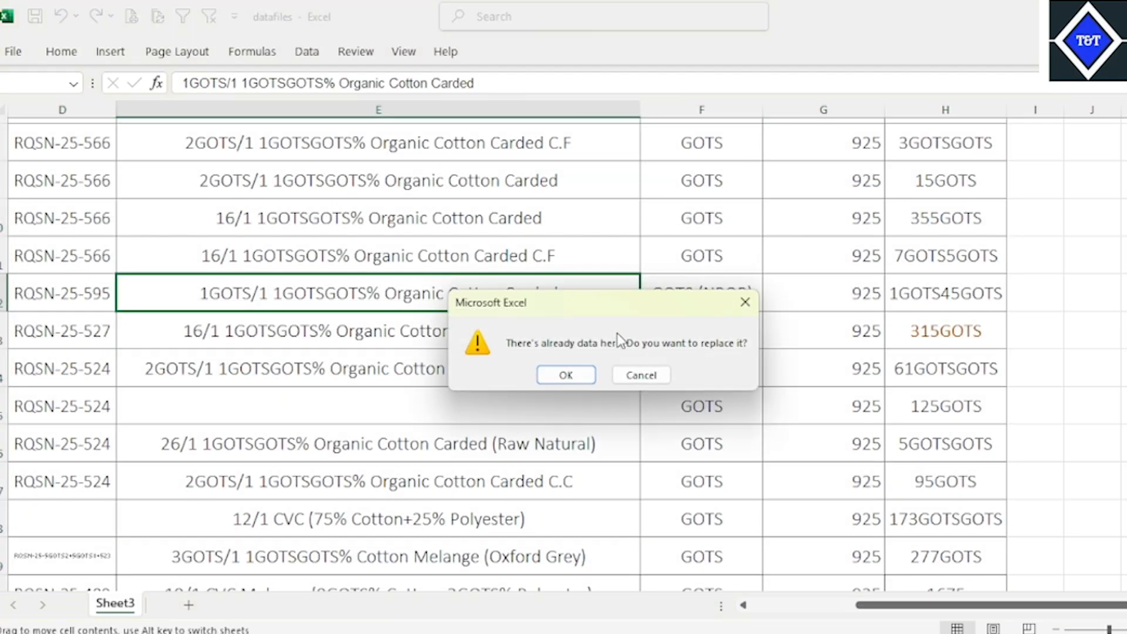
left_click(745, 302)
left_click(412, 263)
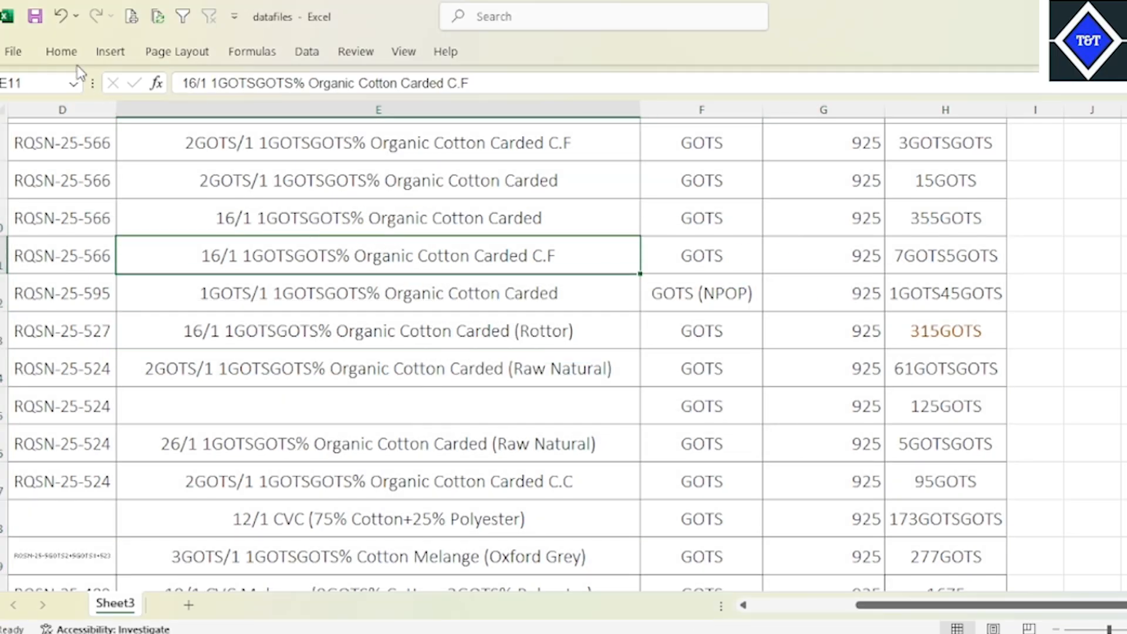
- Show the Data Validation commands among the data tools, and close them without applying any
left_click(63, 54)
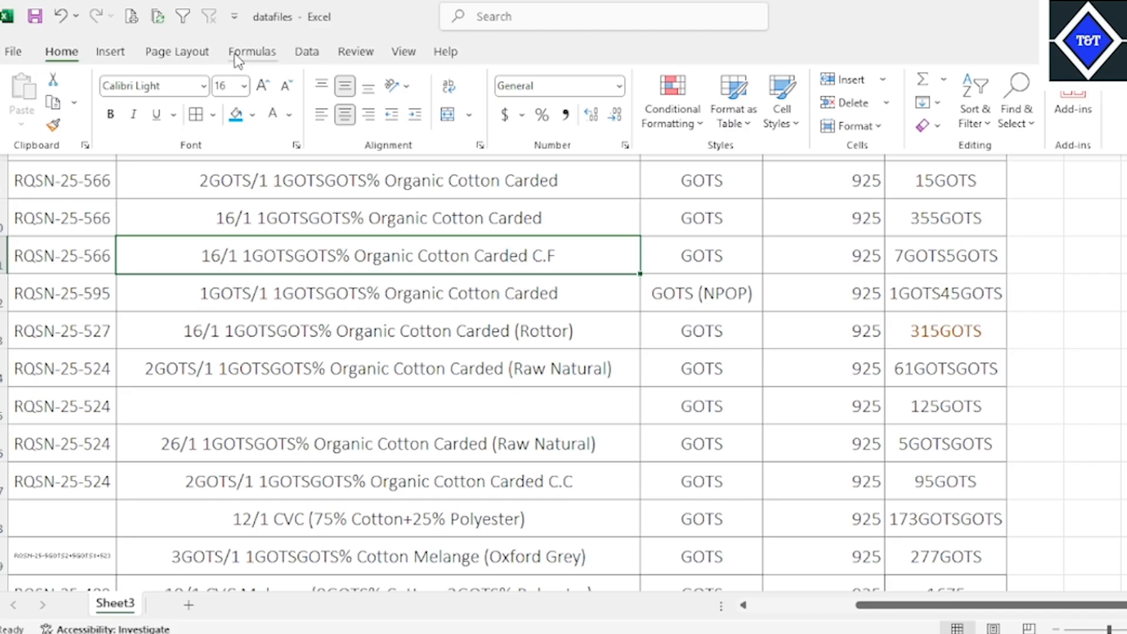
left_click(307, 52)
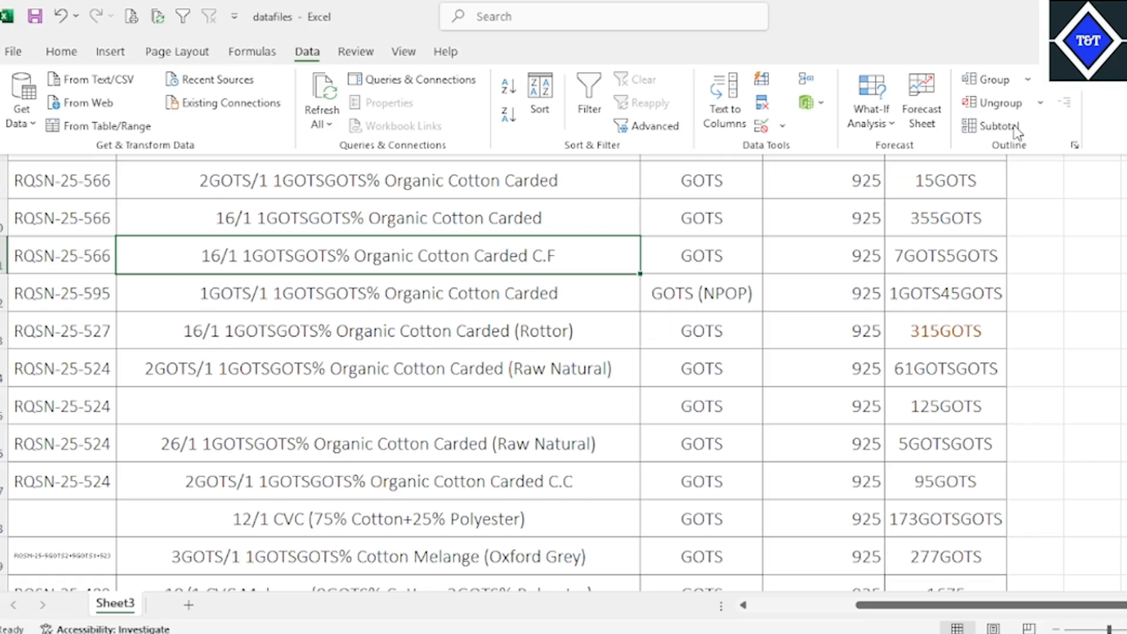
left_click(785, 126)
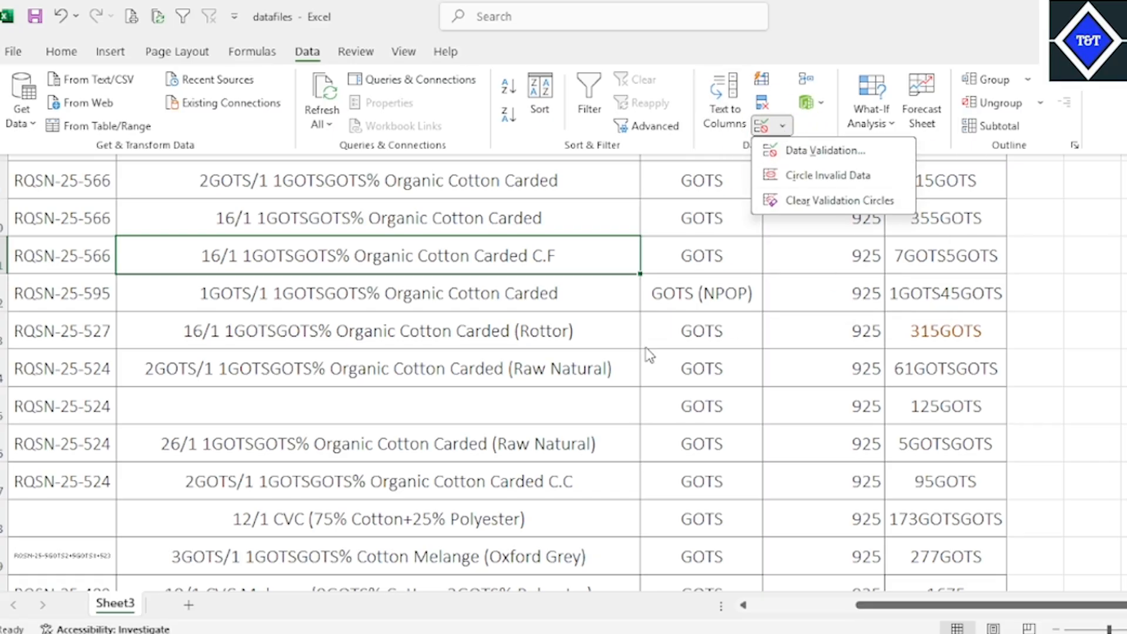
key("Escape")
key("Escape")
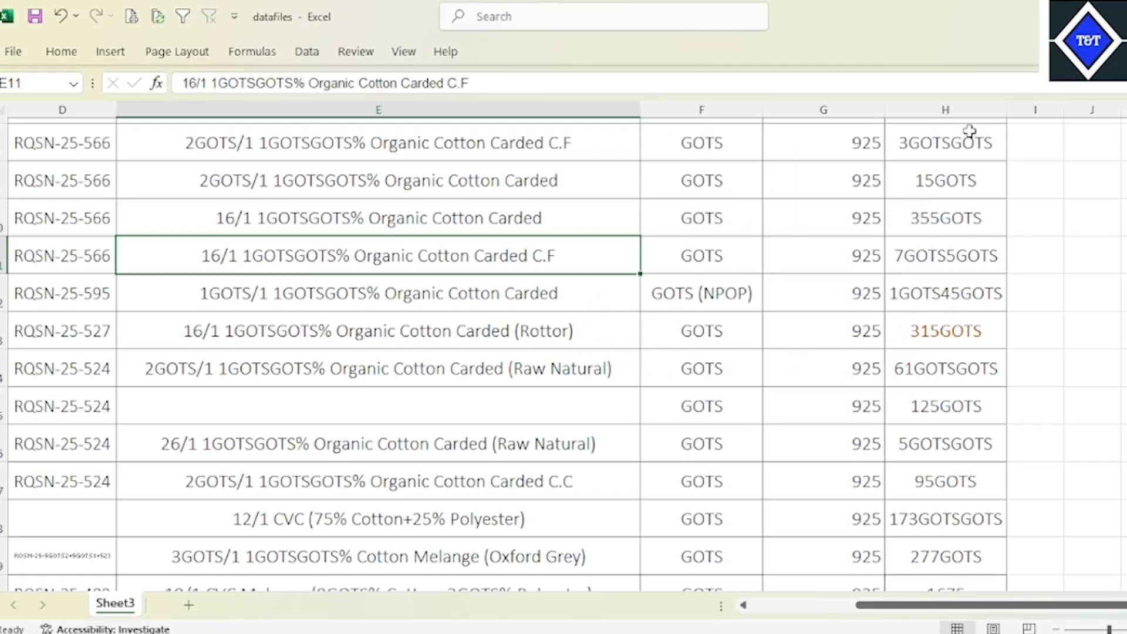
- Turn on the Select Objects mode of Find & Select and try it on the table's cells
left_click(70, 56)
left_click(1021, 120)
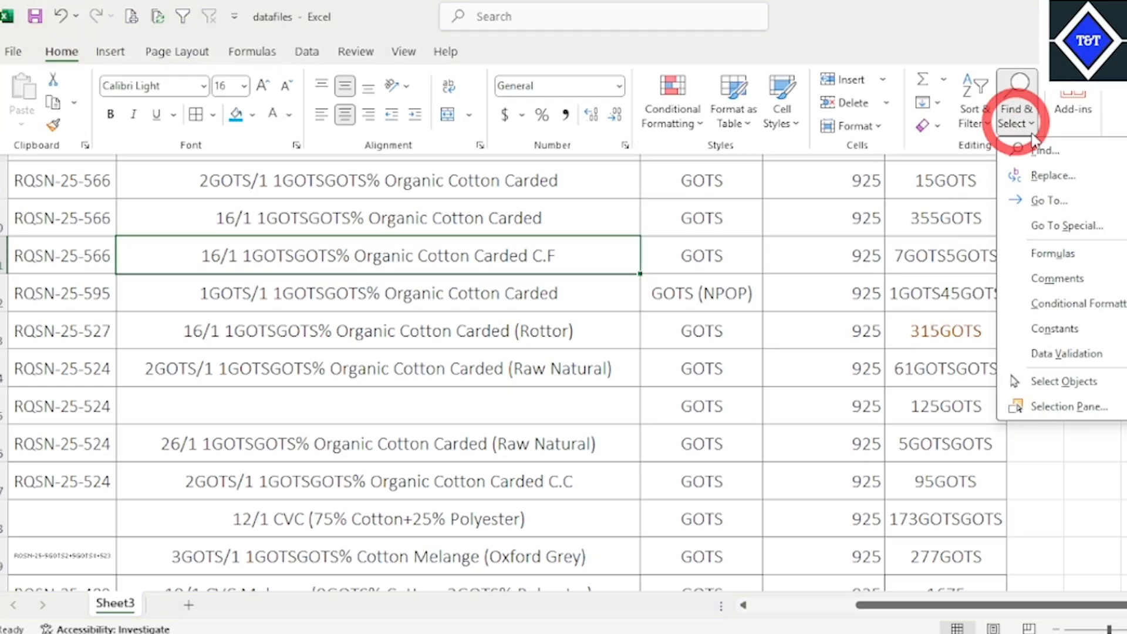
left_click(1065, 383)
left_click(603, 356)
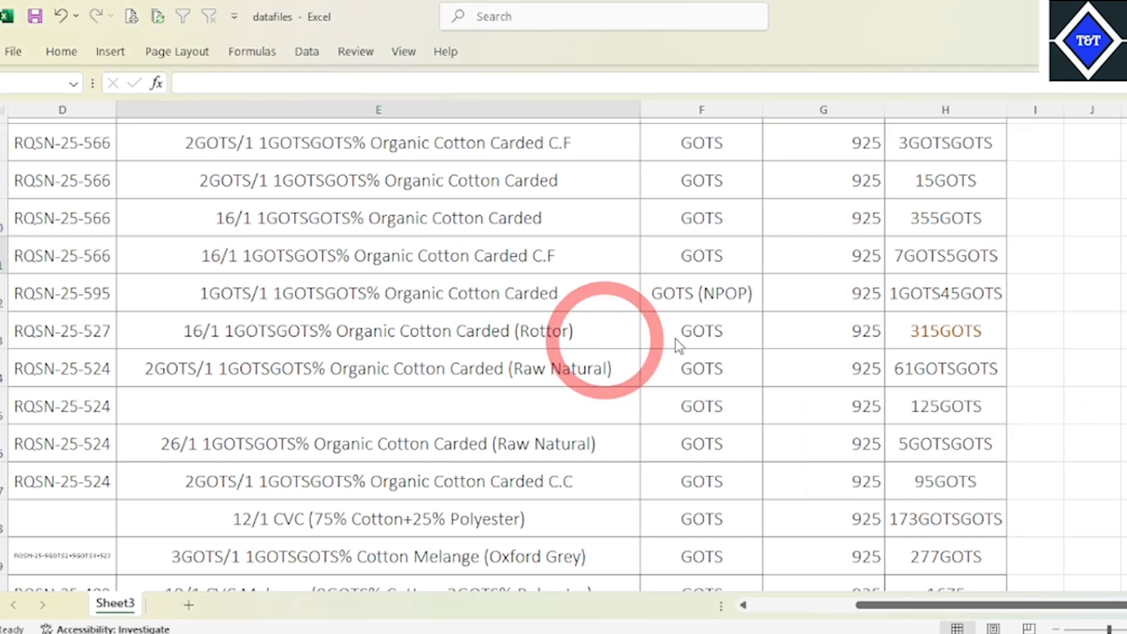
left_click(204, 143)
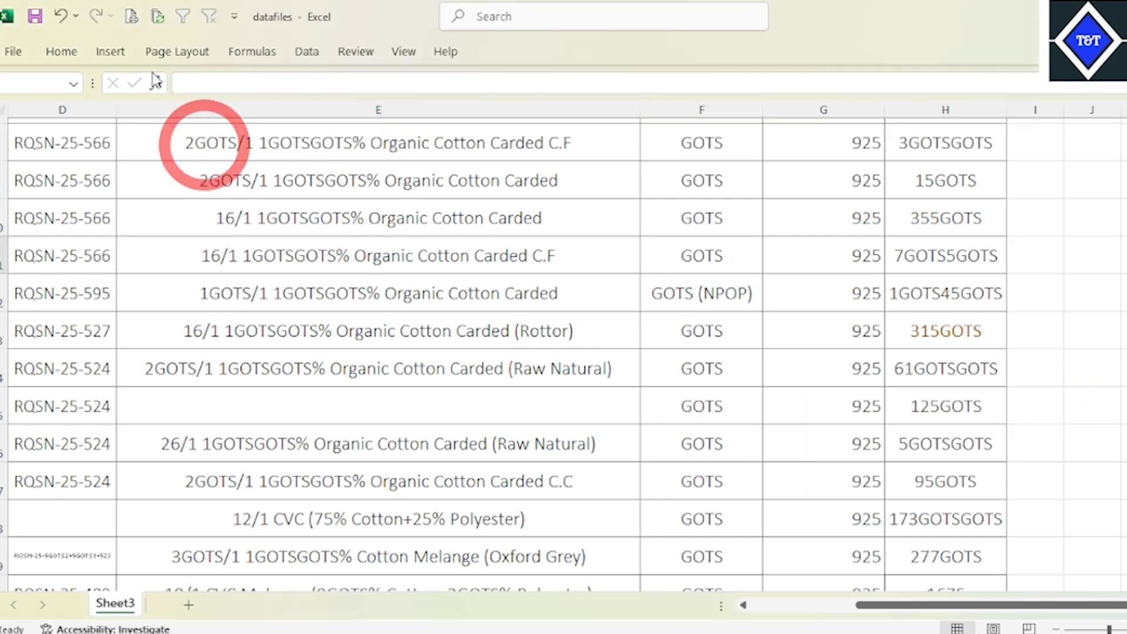
left_click(65, 51)
left_click(390, 208)
left_click(58, 50)
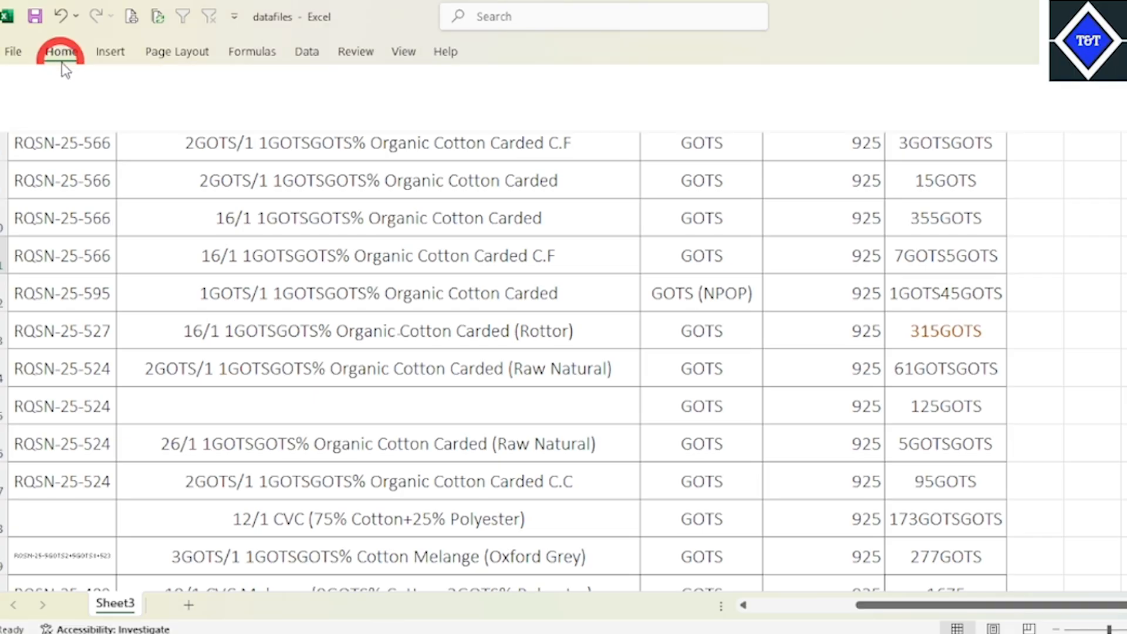
left_click(115, 54)
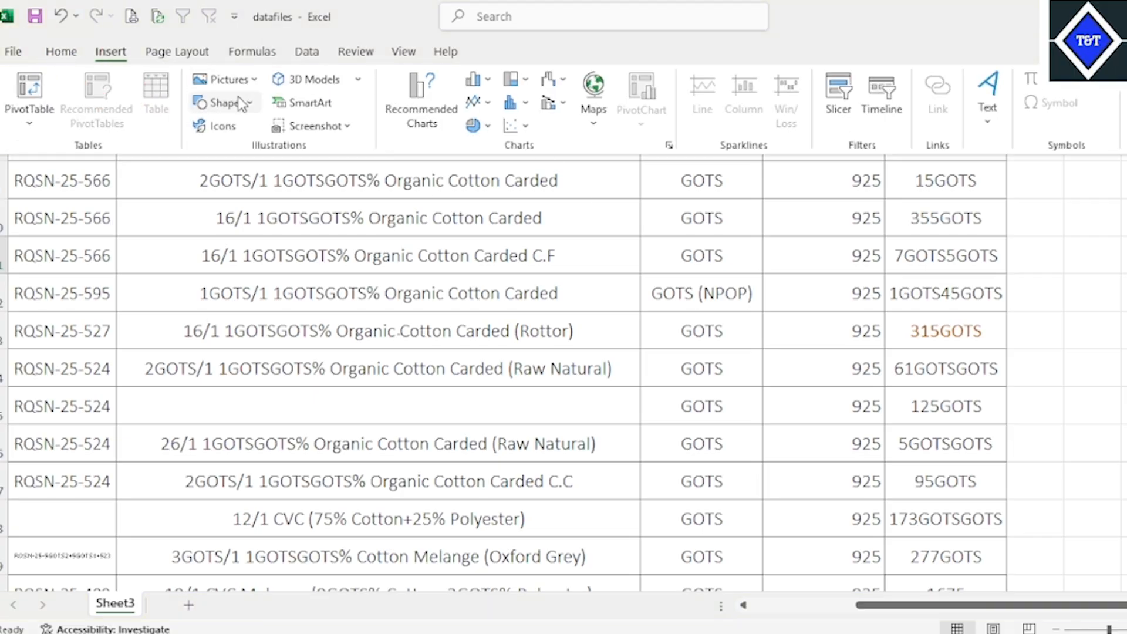
left_click(233, 116)
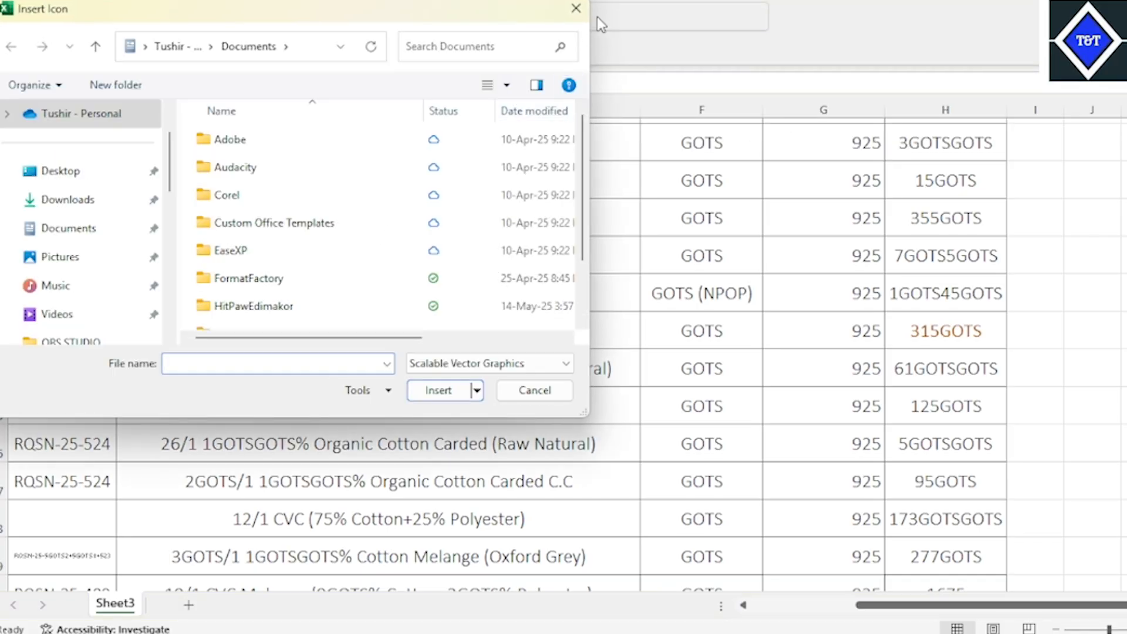
left_click(580, 10)
left_click(62, 52)
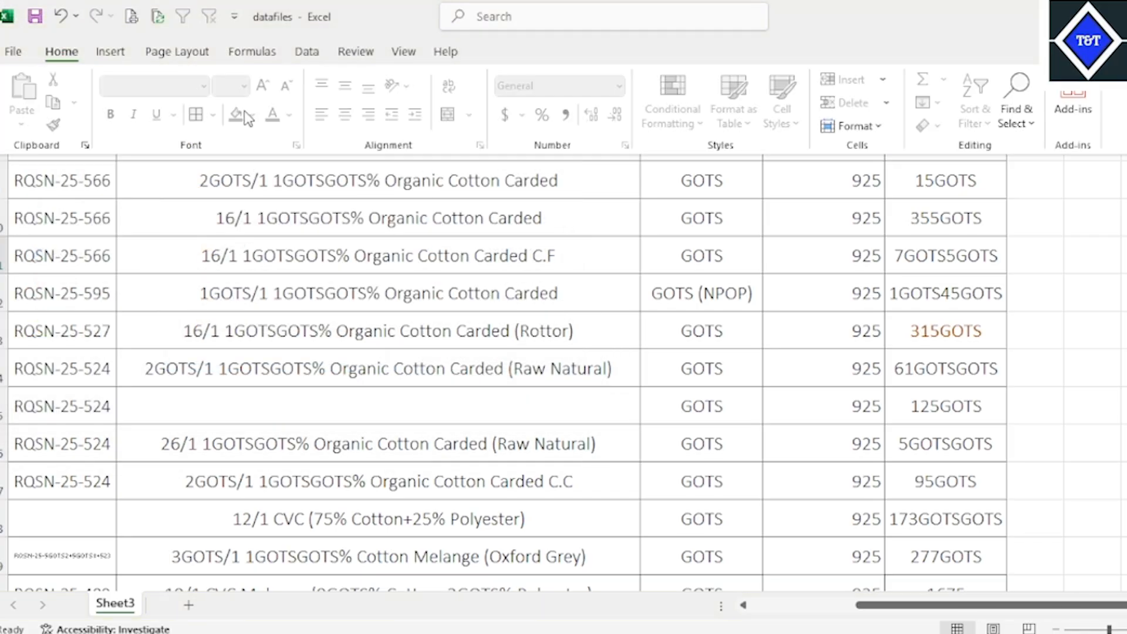
- Draw a Snip and Round Single Corner rectangle over the table, spanning columns E to H and about rows 12 to 17
left_click(108, 54)
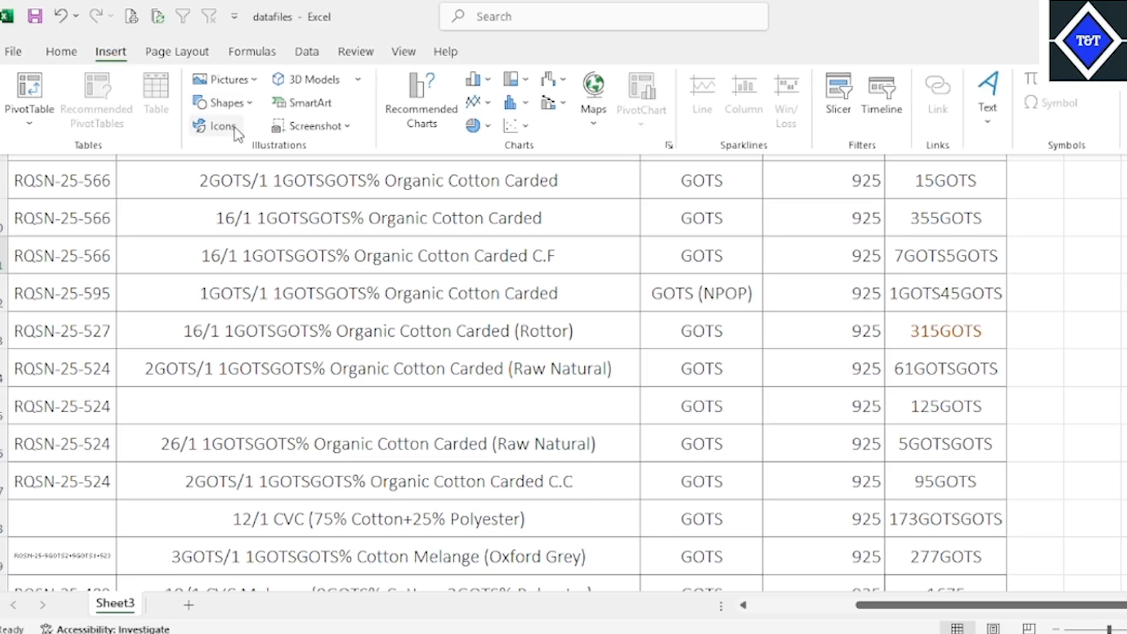
left_click(242, 104)
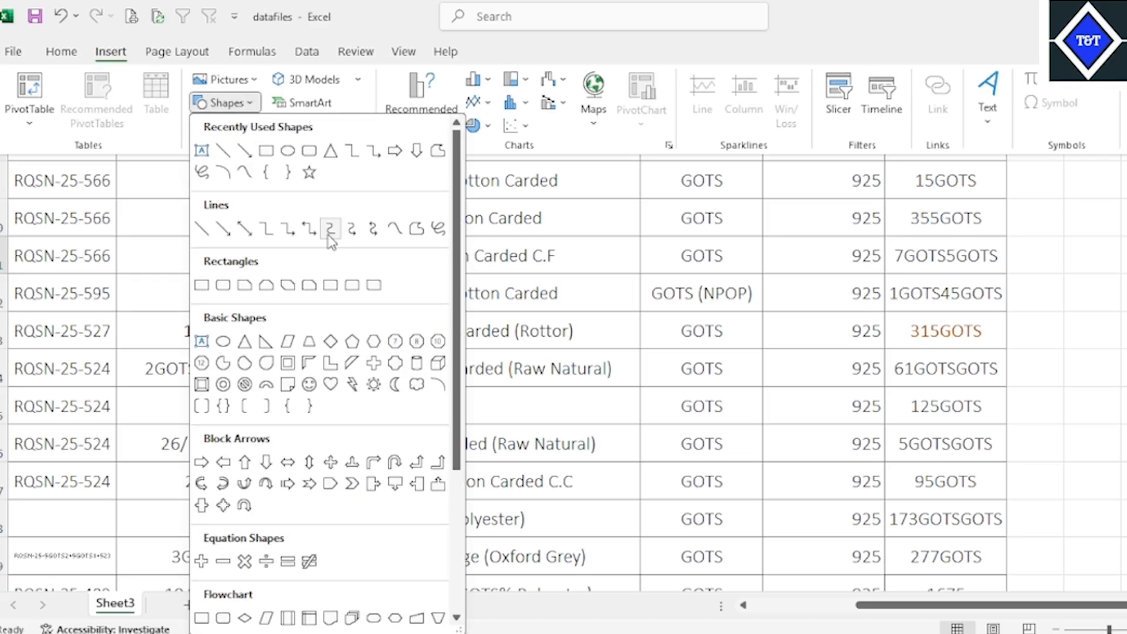
left_click(308, 284)
mouse_move(375, 276)
left_mouse_down()
mouse_move(968, 487)
mouse_move(938, 481)
left_mouse_up()
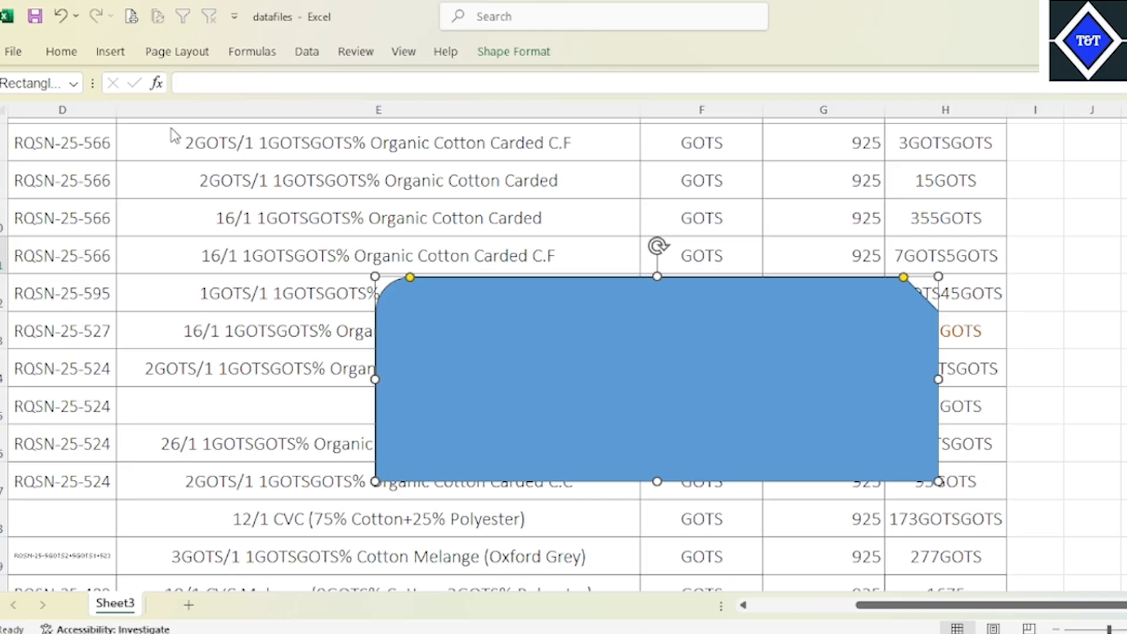
- Show the Find & Select options with the rectangle shape selected, close them without choosing any, and delete the shape
left_click(61, 51)
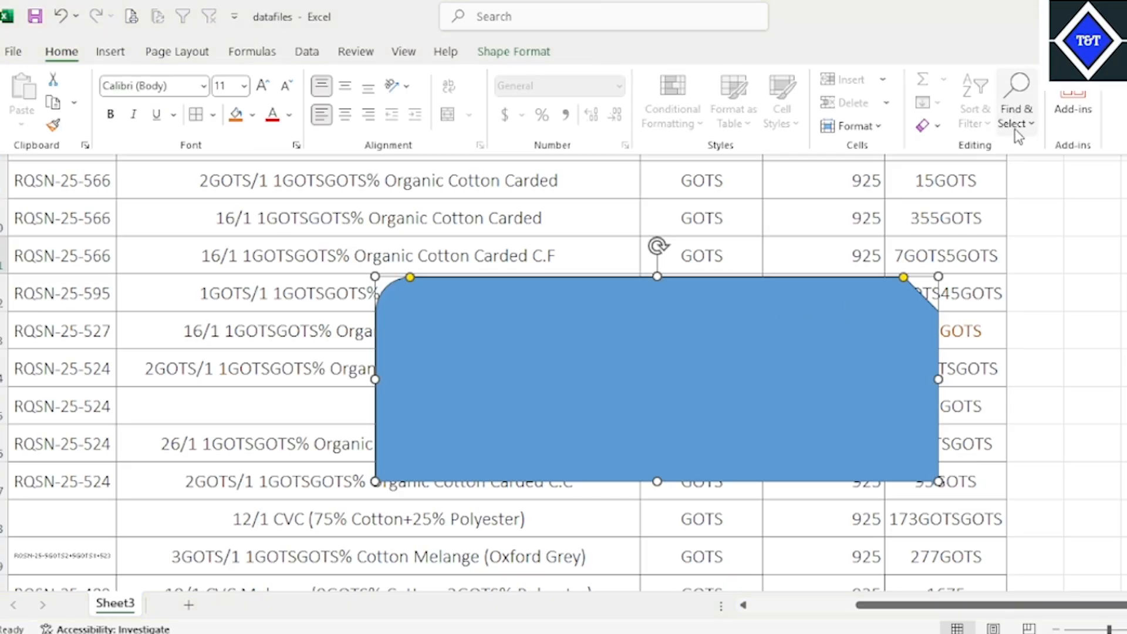
left_click(1017, 108)
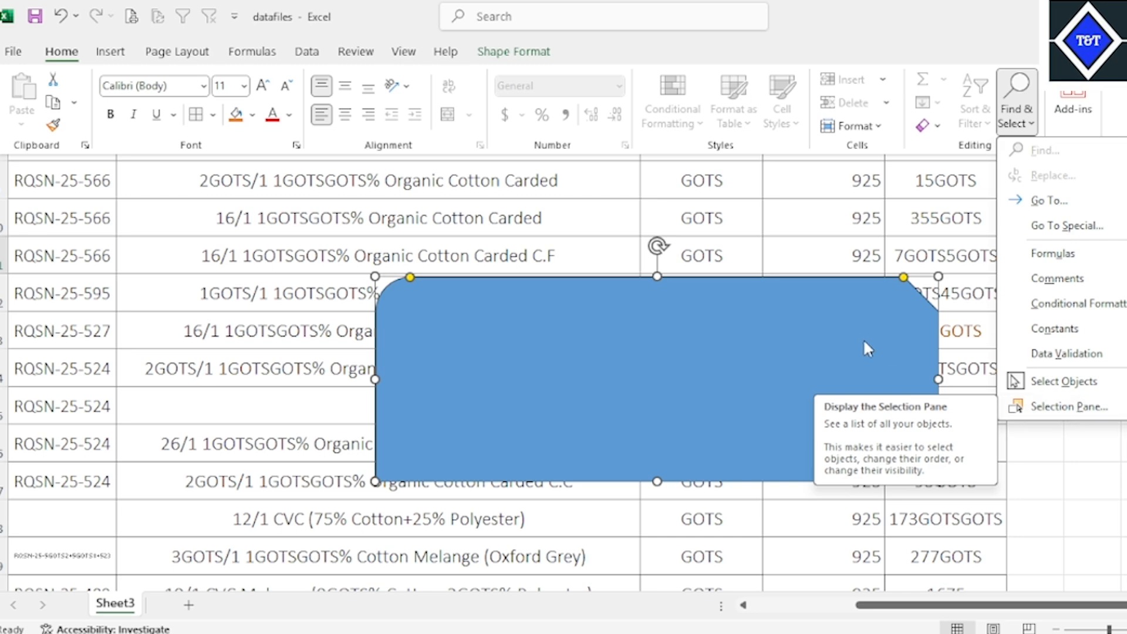
left_click(913, 241)
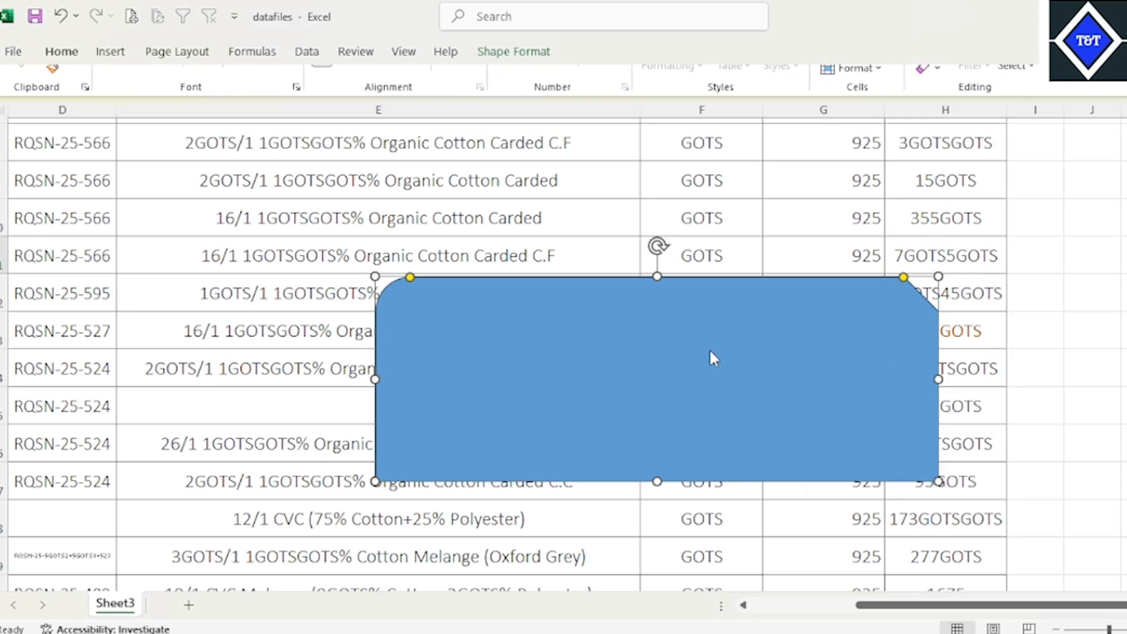
key("Delete")
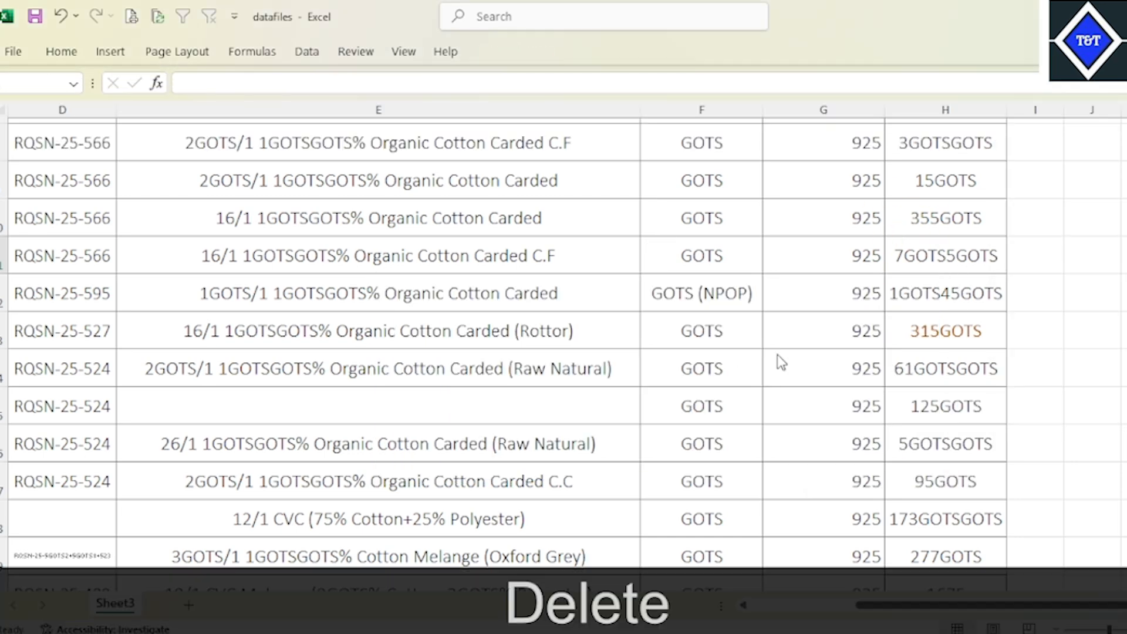
left_click(688, 462)
scroll(507, 321, "up", 2)
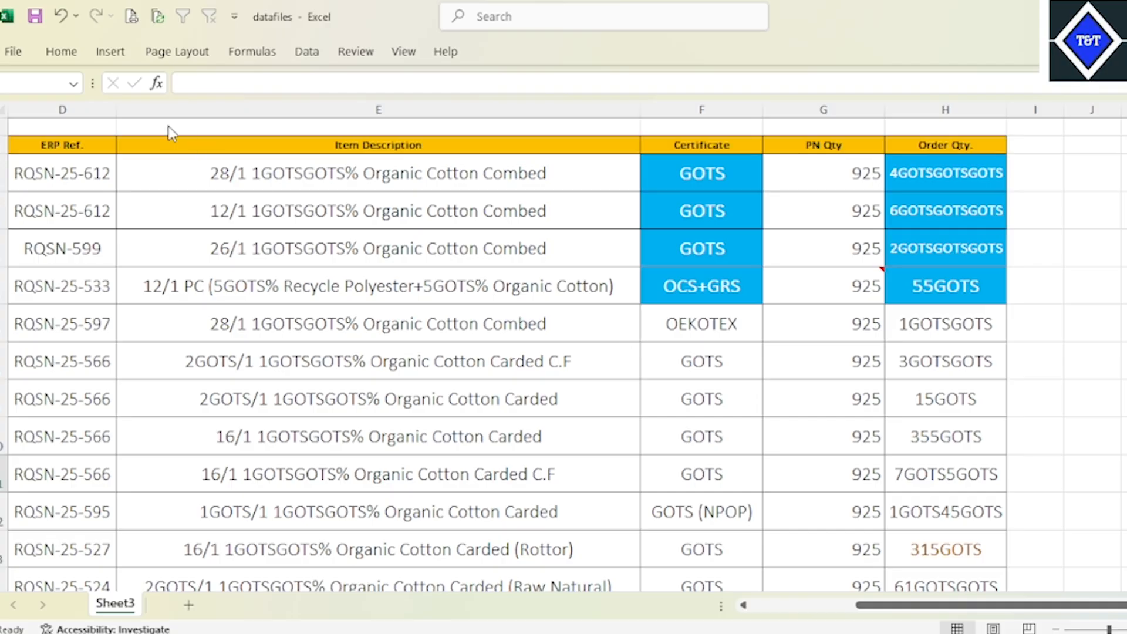
left_click(61, 52)
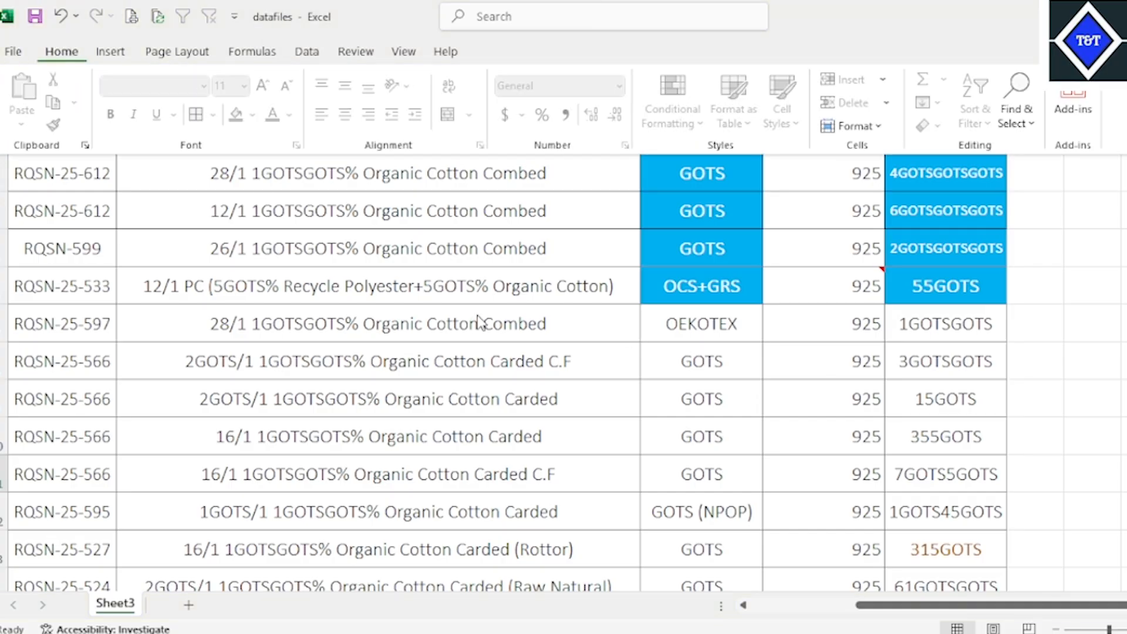
left_click(110, 52)
left_click(403, 238)
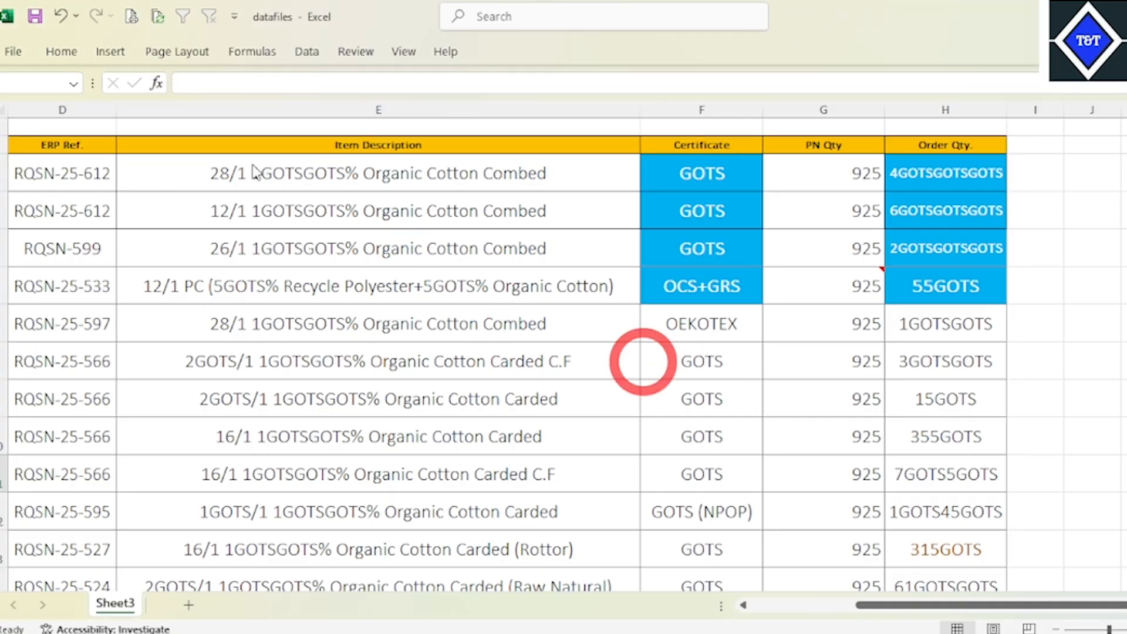
left_click(65, 52)
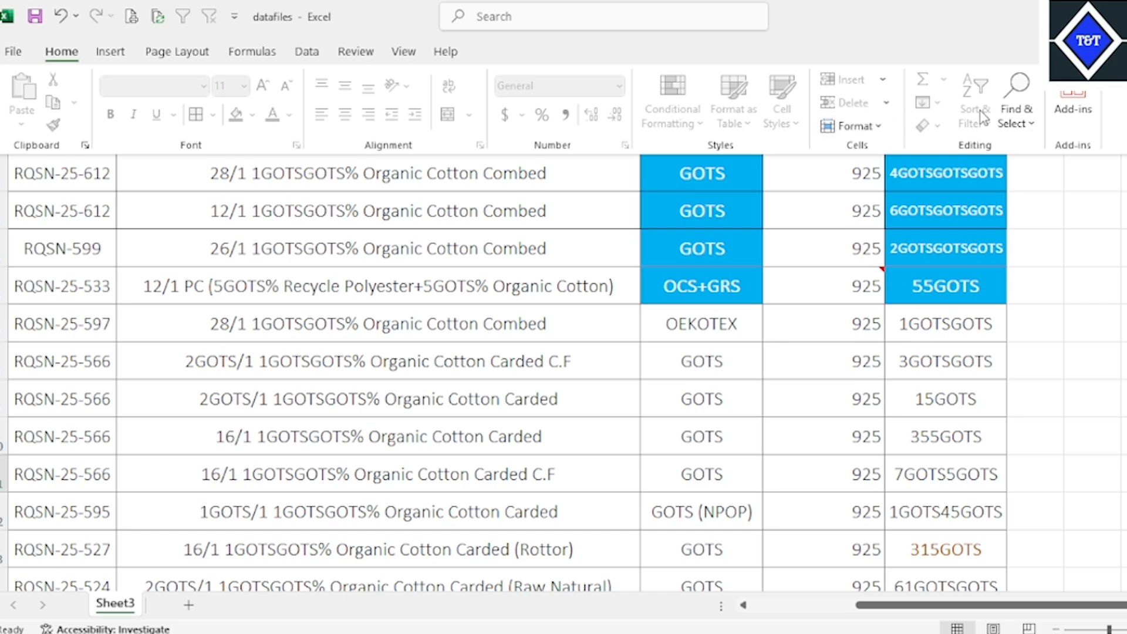
left_click(474, 321)
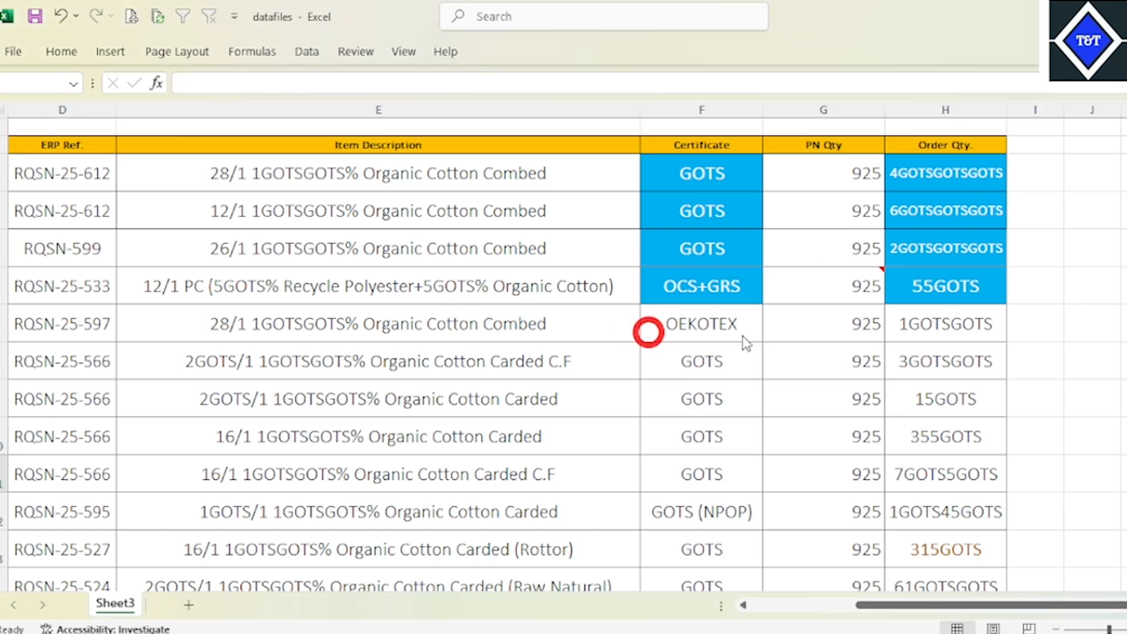